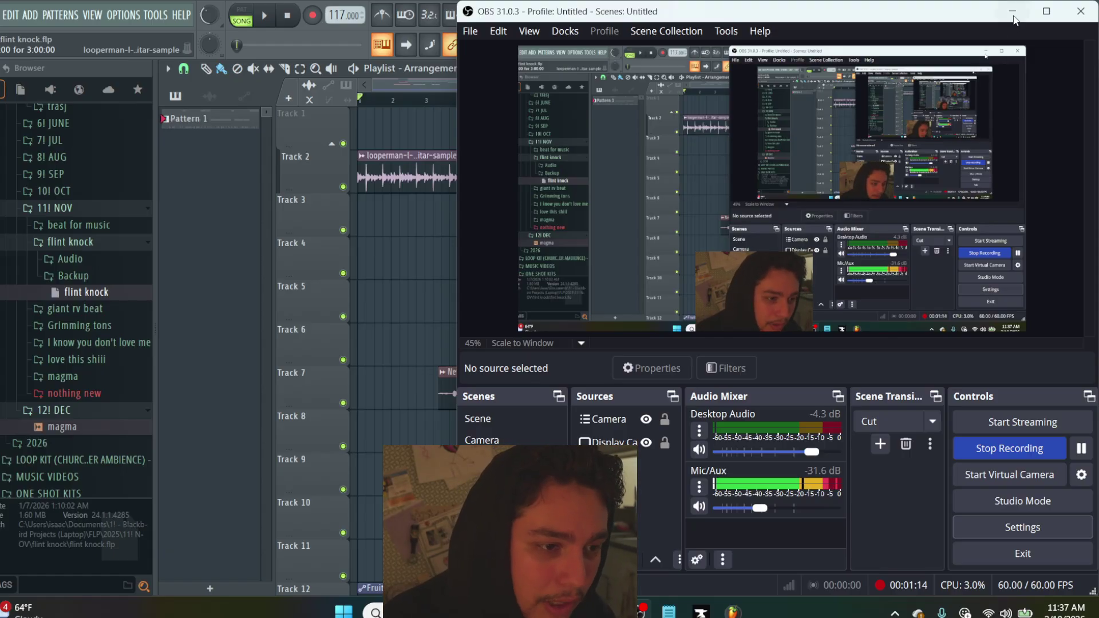
Switch to FL Studio and play the arrangement from the start, following the playback through the clips of the opening bars
click(1009, 11)
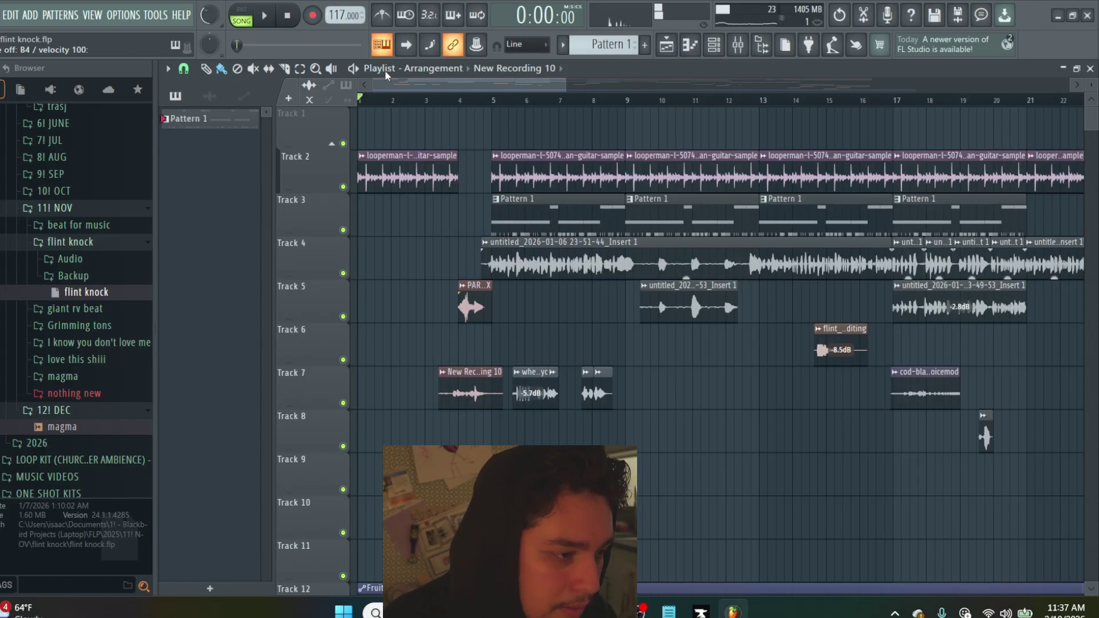
key(space)
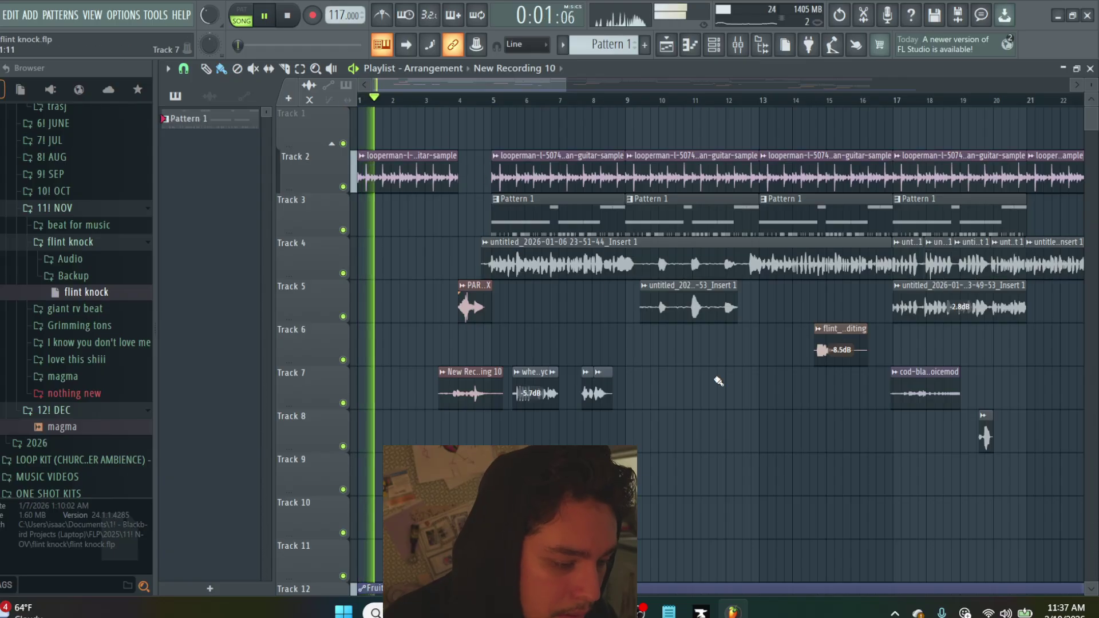
click(642, 608)
click(642, 607)
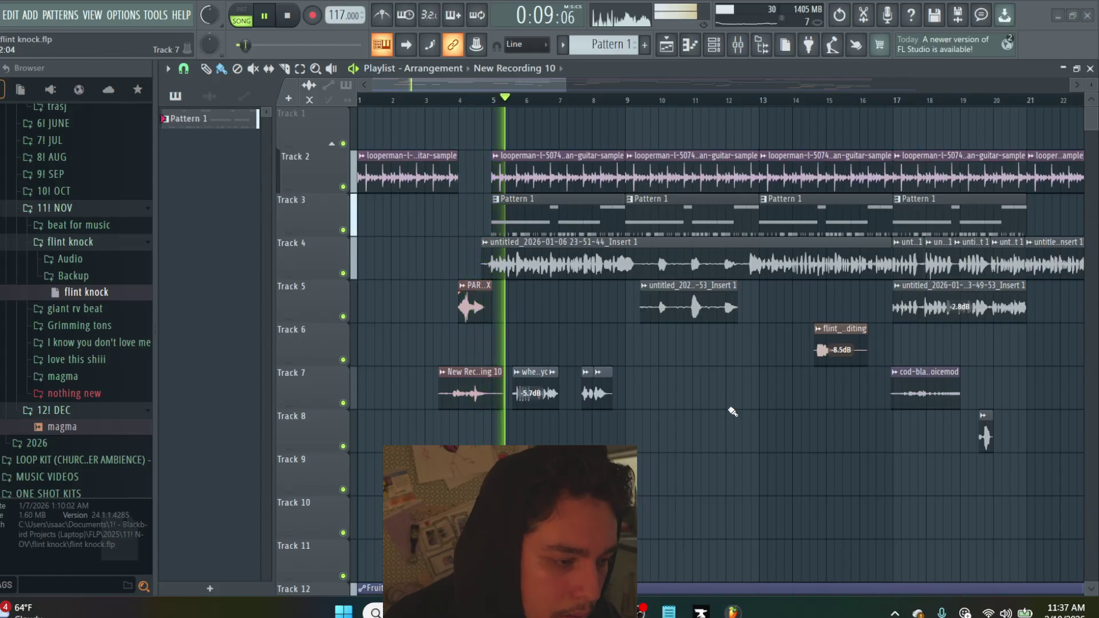
scroll(733, 411, down, 1)
scroll(732, 411, down, 2)
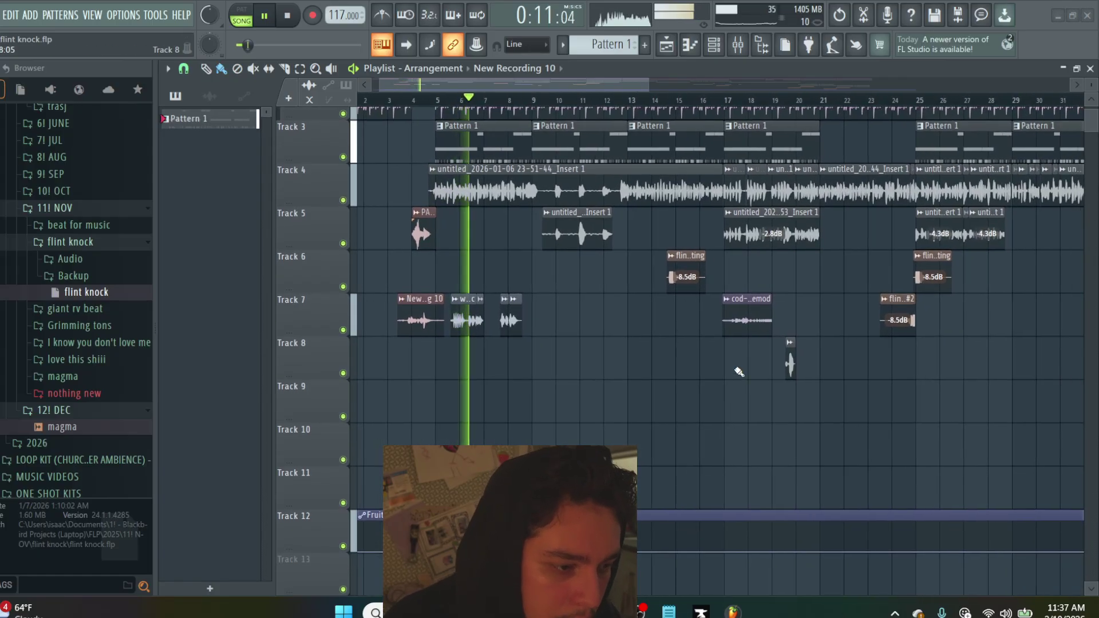
scroll(738, 363, up, 1)
scroll(768, 129, down, 3)
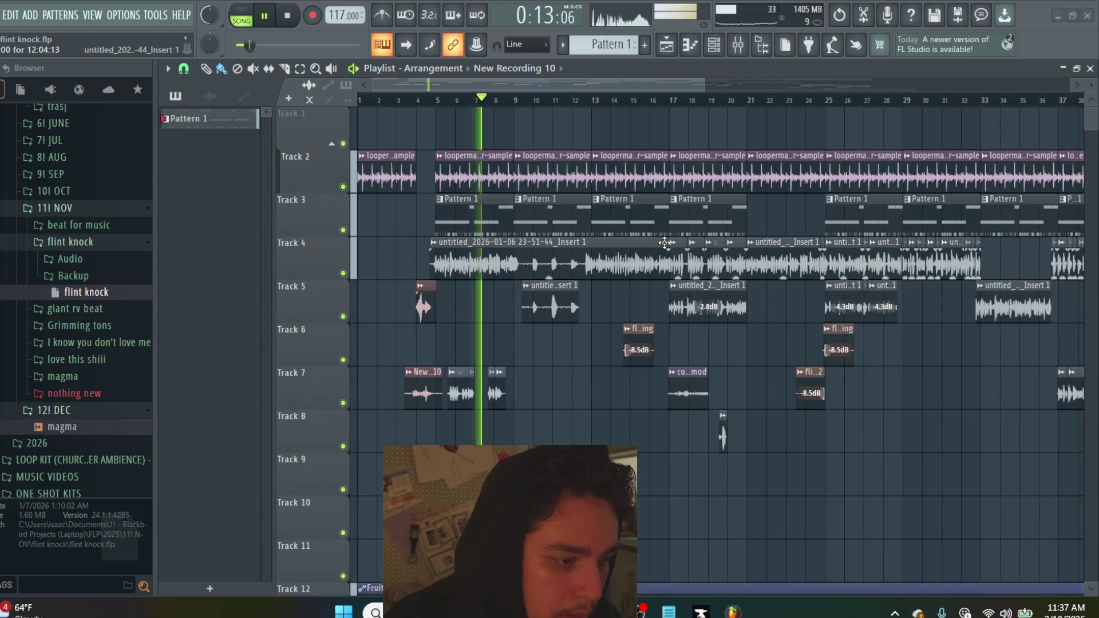
scroll(664, 243, right, 2)
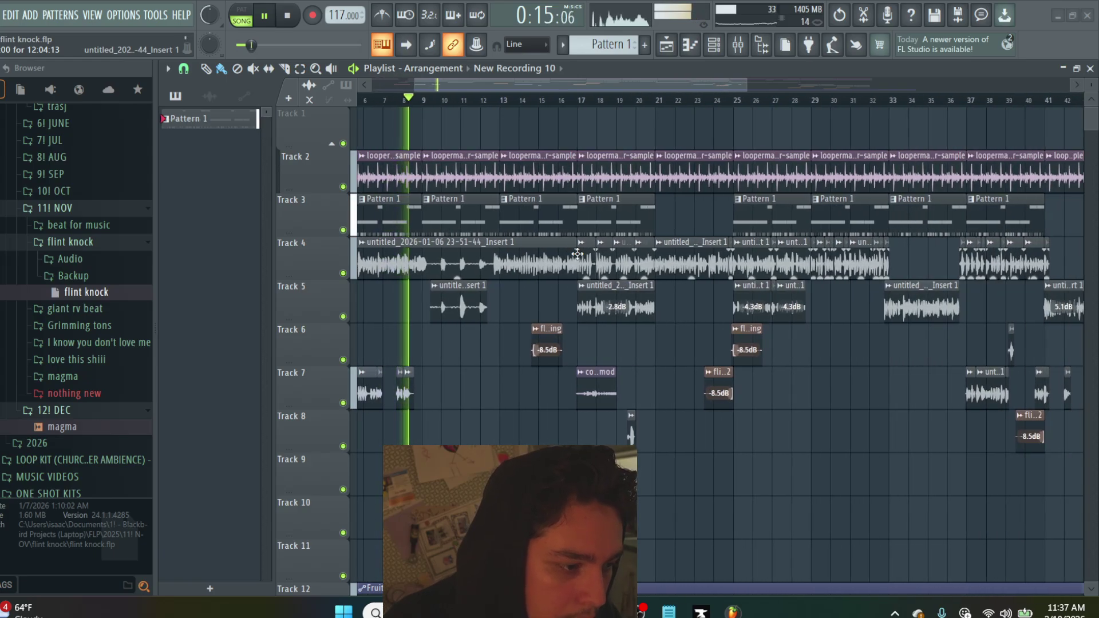
scroll(396, 206, up, 2)
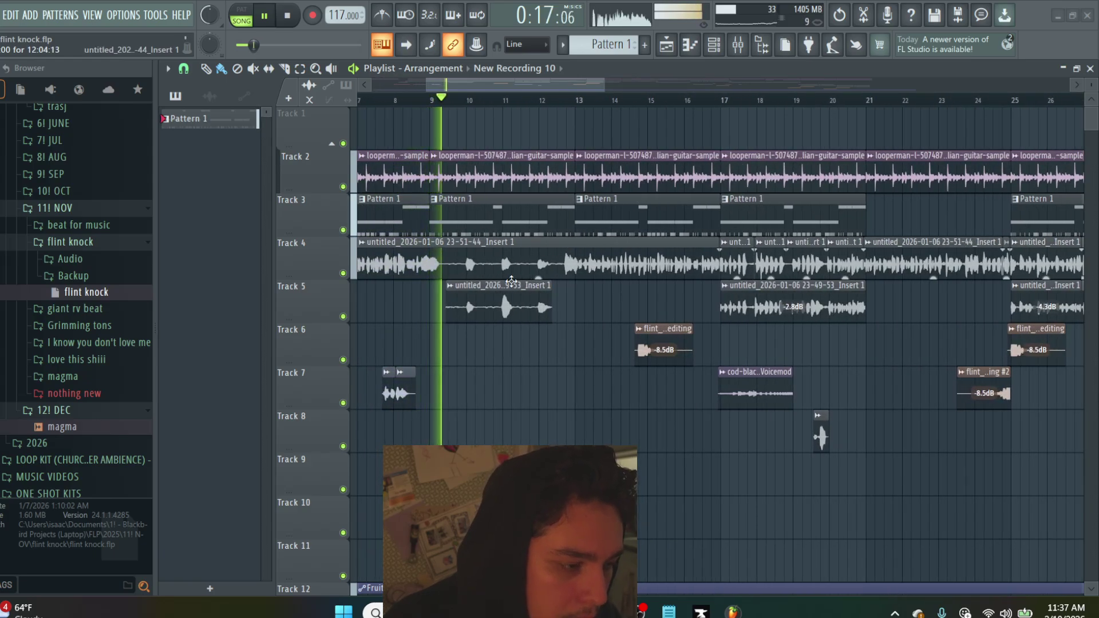
scroll(511, 280, right, 1)
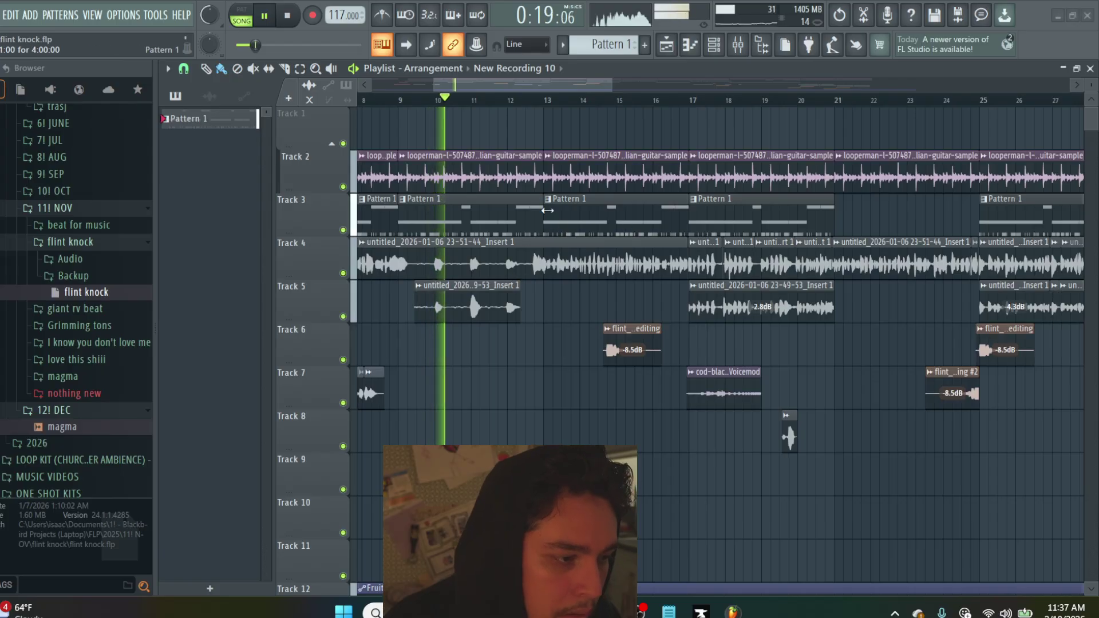
scroll(548, 229, up, 2)
scroll(630, 172, right, 2)
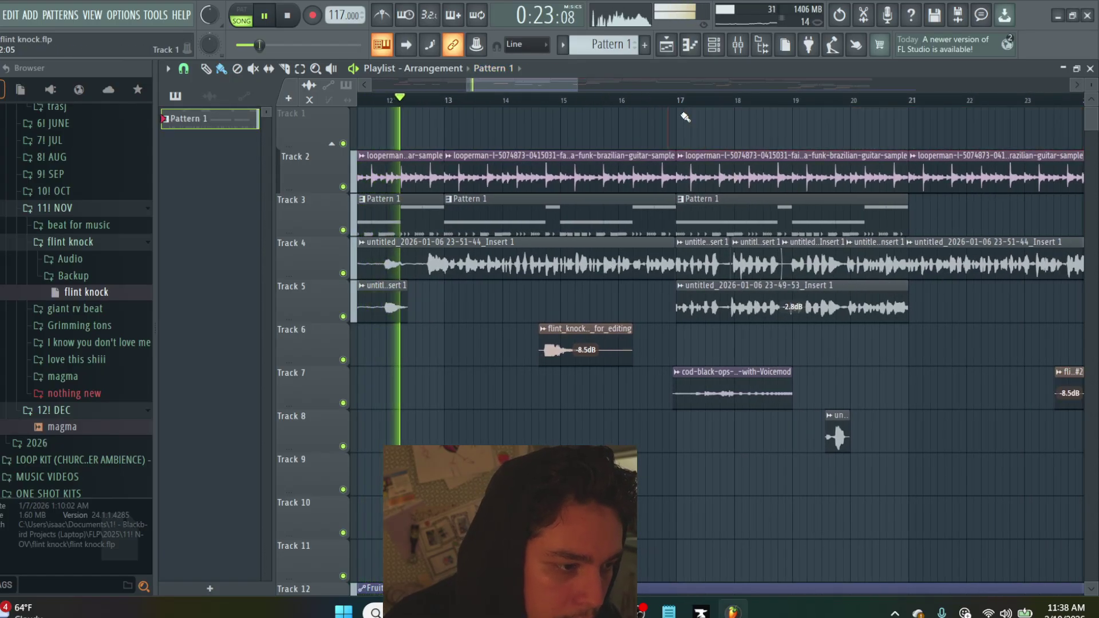
Jump playback to about bar 16, listen while examining the clips there and in the following section, and stop playback
click(639, 106)
scroll(760, 234, right, 1)
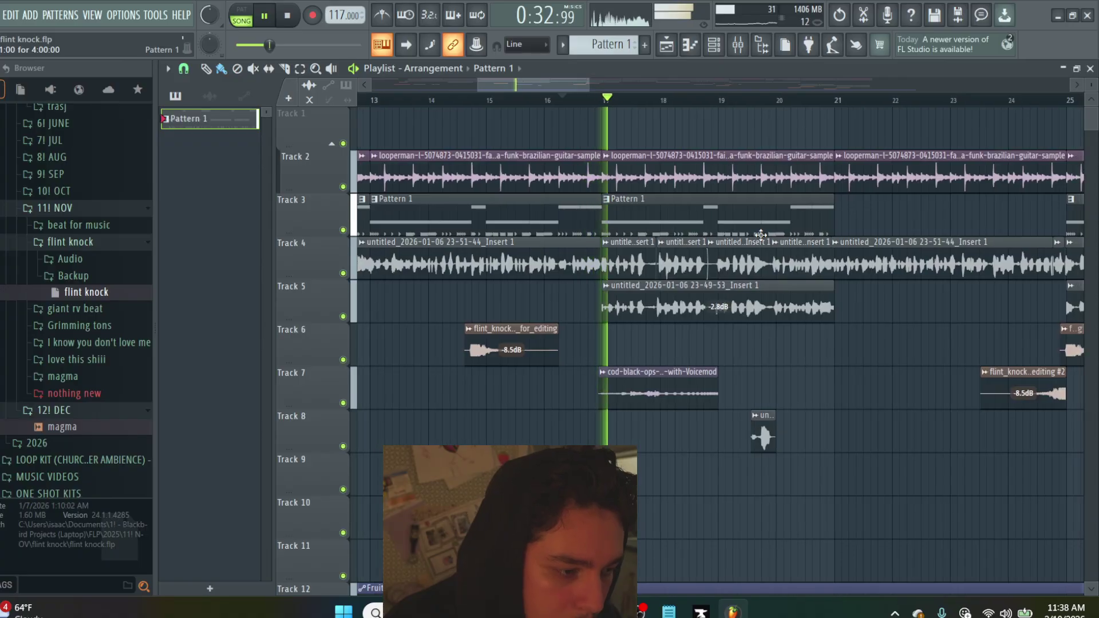
scroll(761, 234, right, 1)
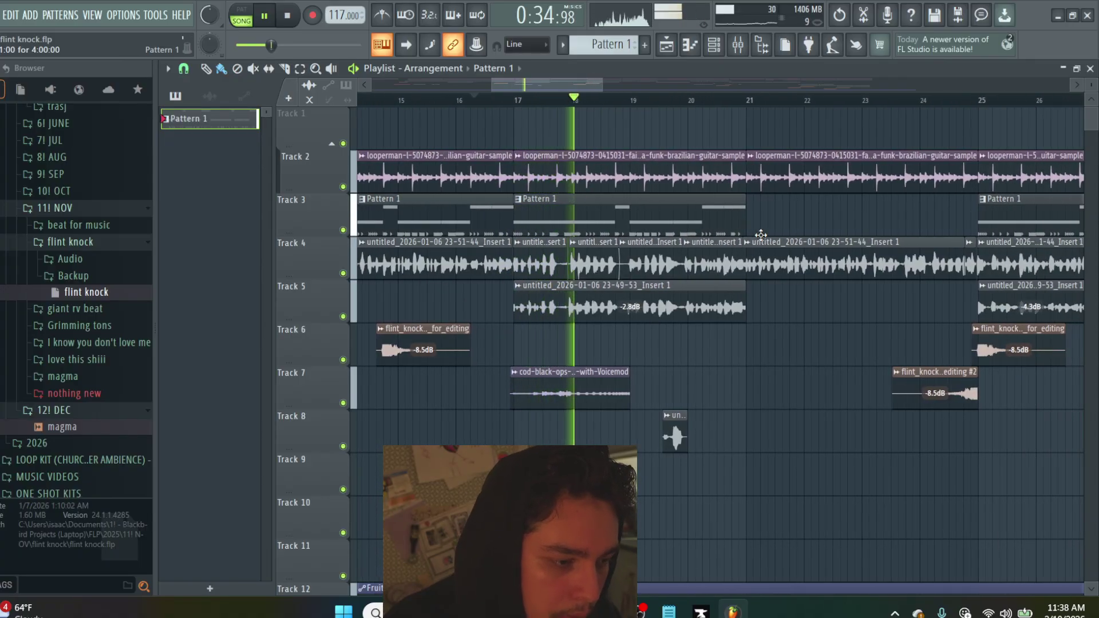
scroll(760, 235, right, 1)
scroll(761, 235, down, 3)
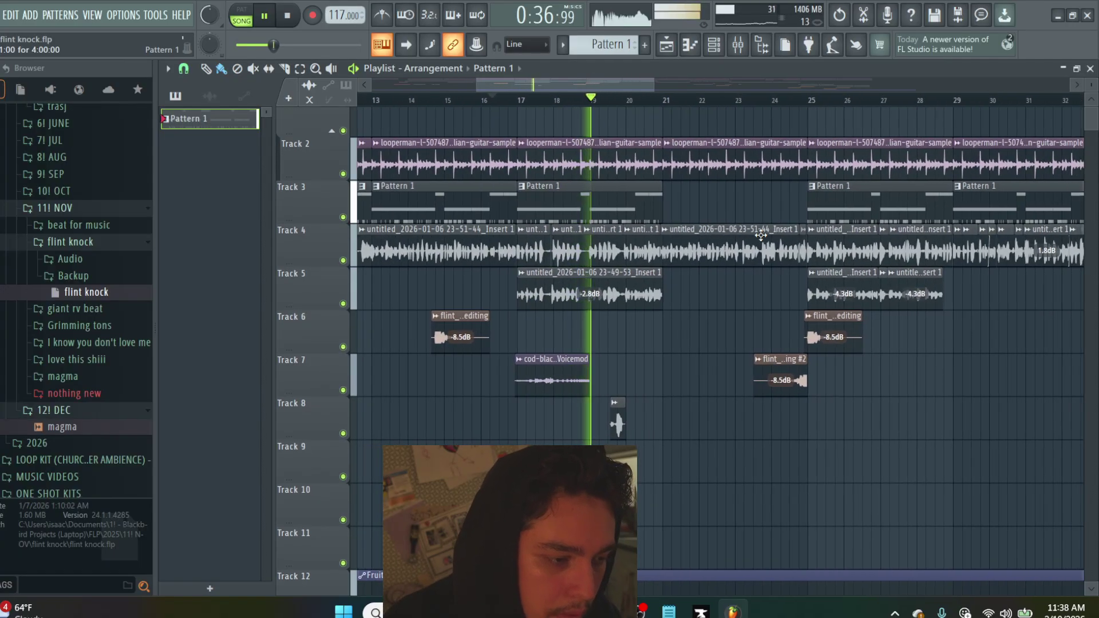
scroll(761, 235, down, 1)
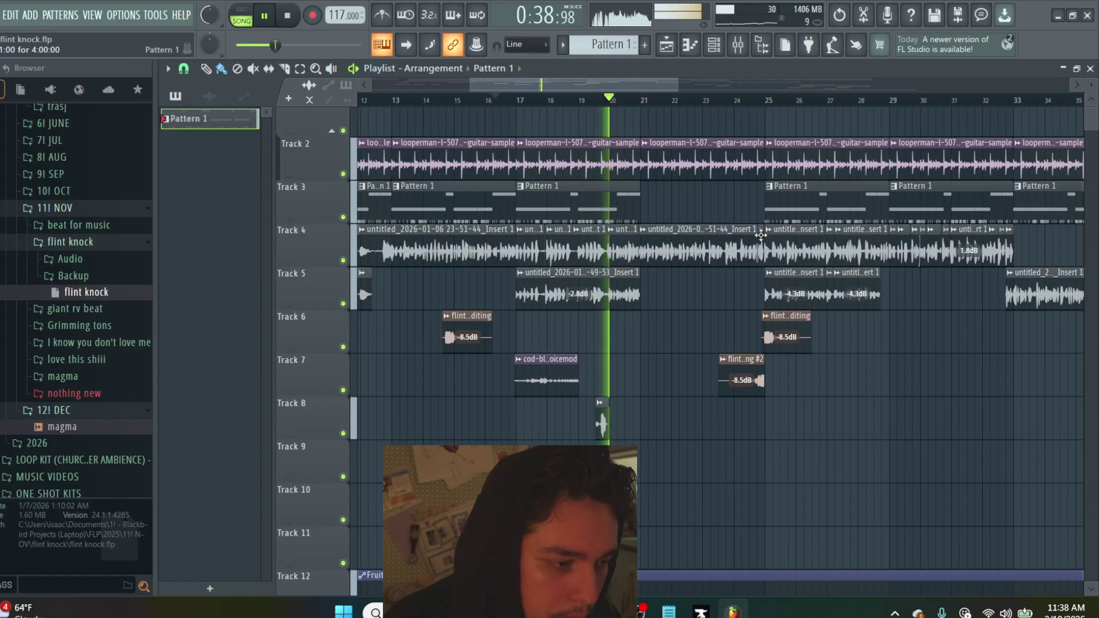
scroll(760, 235, up, 1)
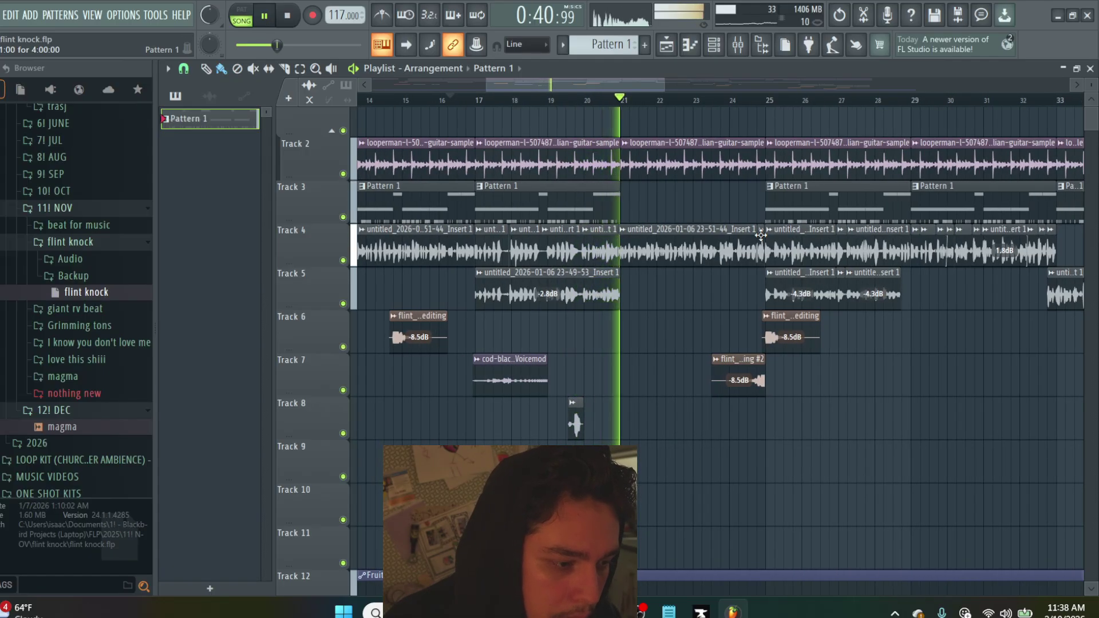
scroll(761, 235, up, 2)
scroll(636, 218, up, 1)
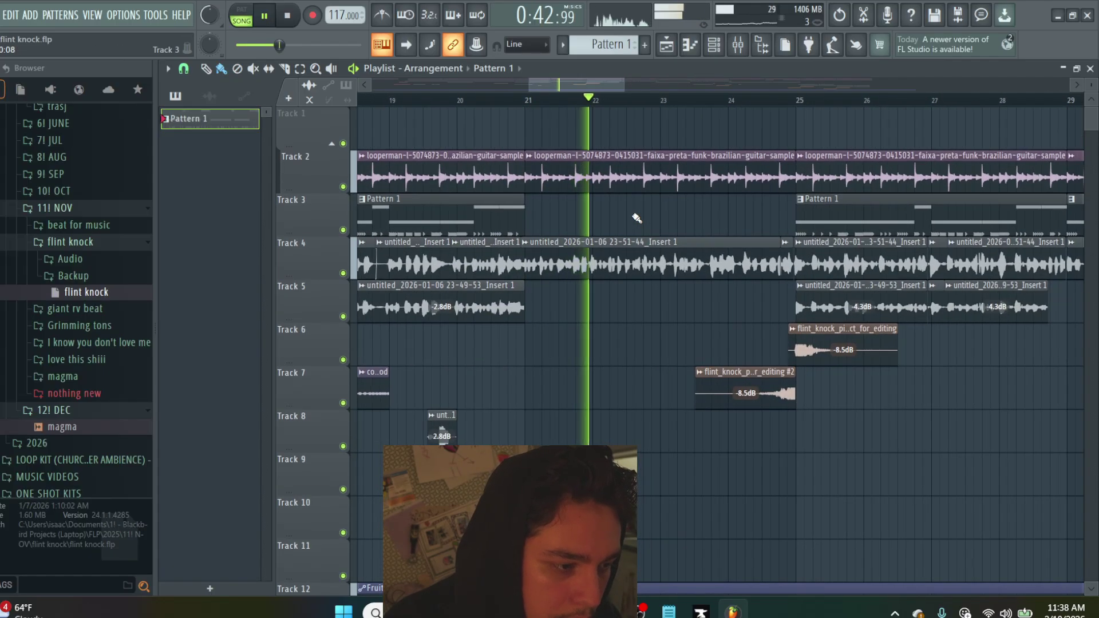
scroll(637, 218, up, 1)
scroll(637, 218, up, 2)
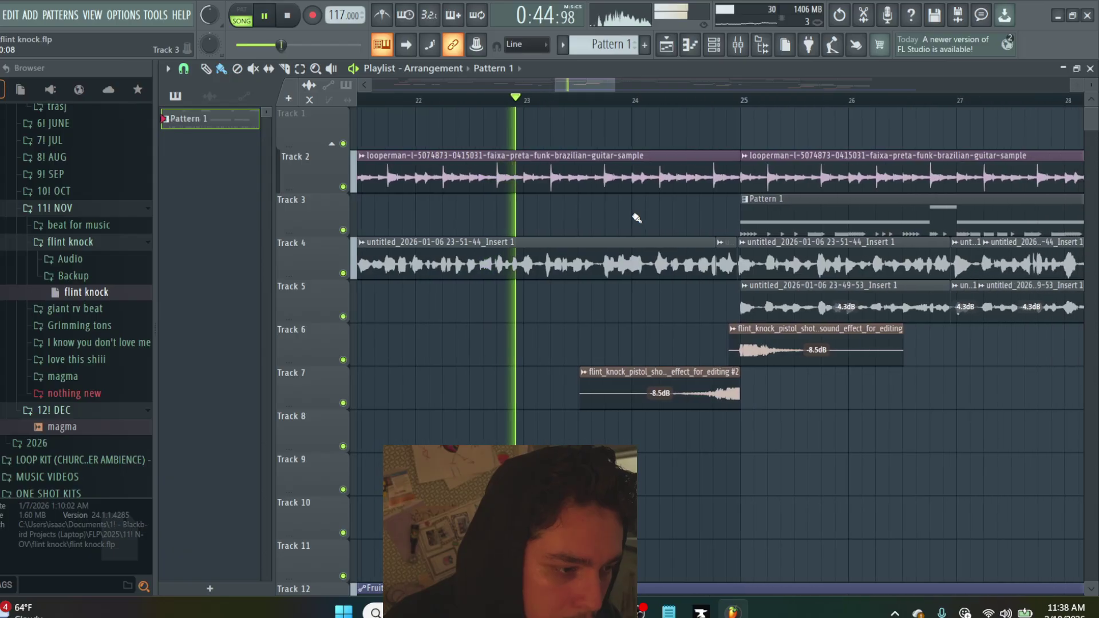
scroll(637, 218, right, 1)
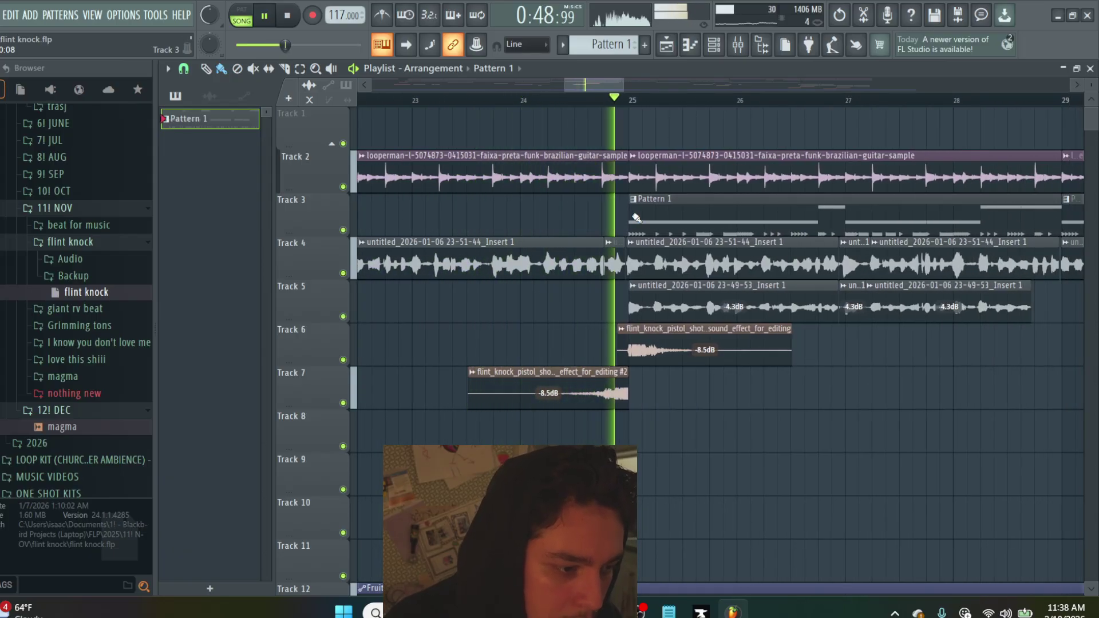
scroll(637, 217, down, 2)
scroll(637, 217, down, 1)
scroll(636, 217, down, 2)
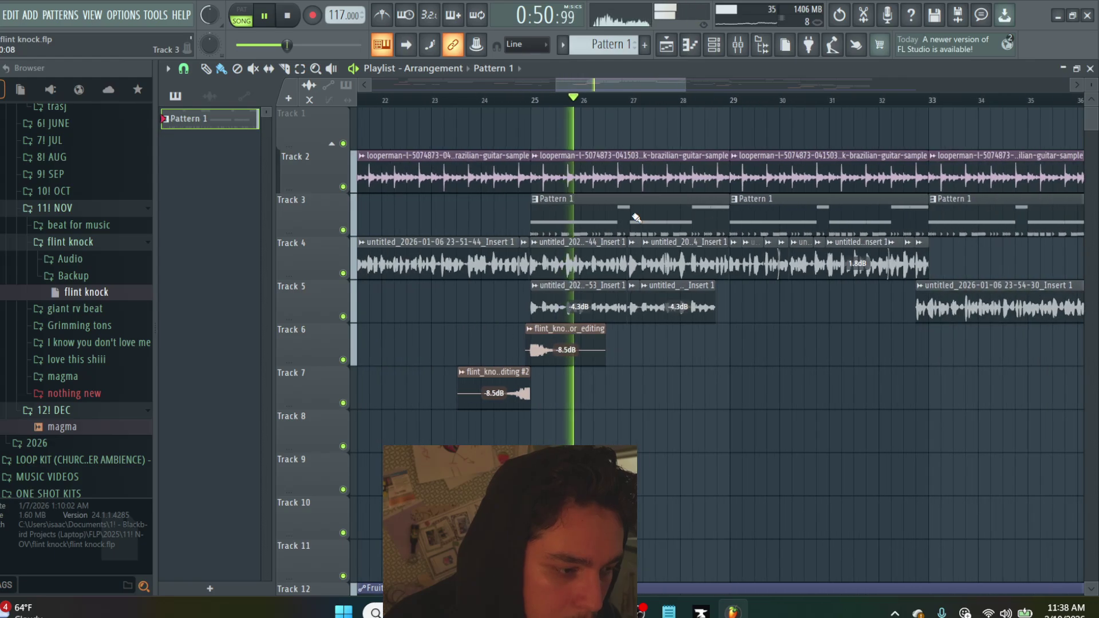
scroll(637, 218, down, 2)
scroll(637, 218, left, 4)
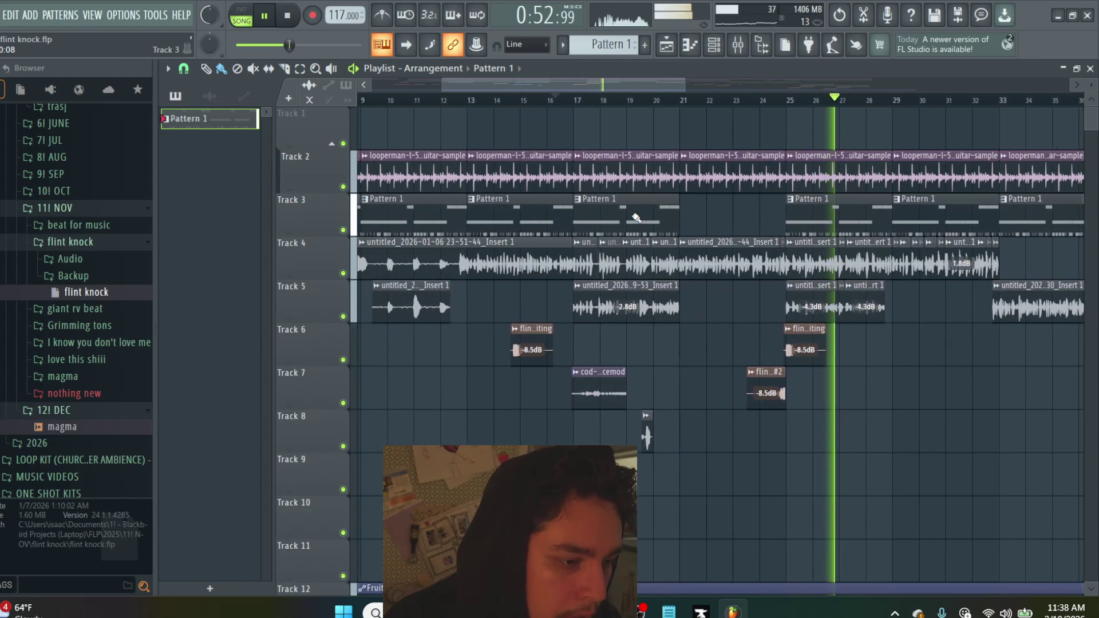
scroll(636, 217, left, 3)
scroll(635, 216, left, 4)
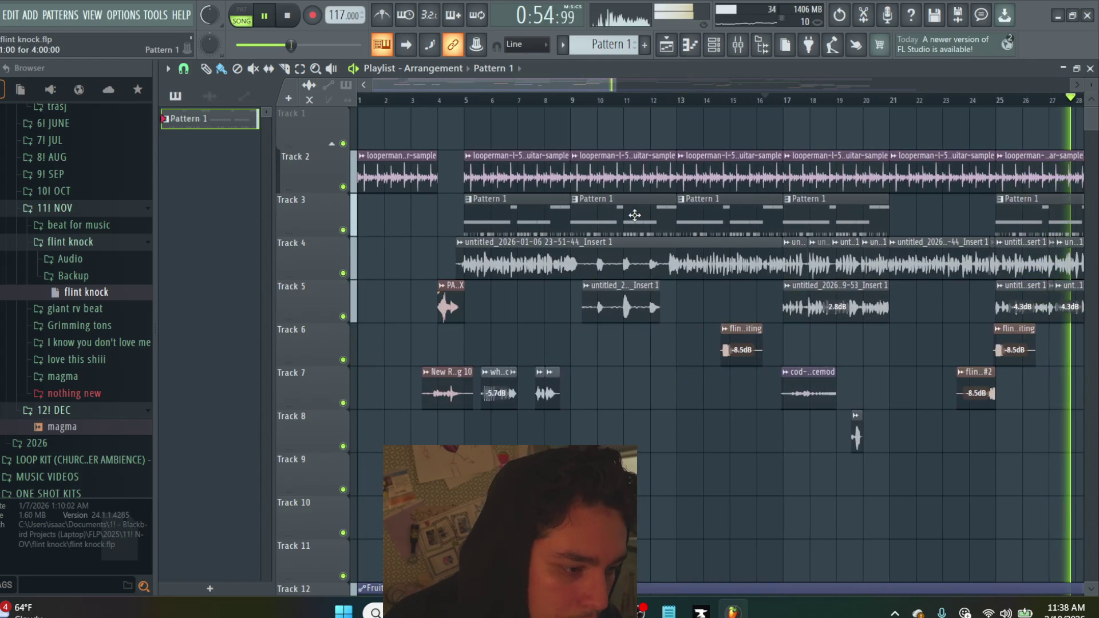
key(space)
Switch to OBS, unmute the Mic/Aux input and minimize the OBS window
click(640, 611)
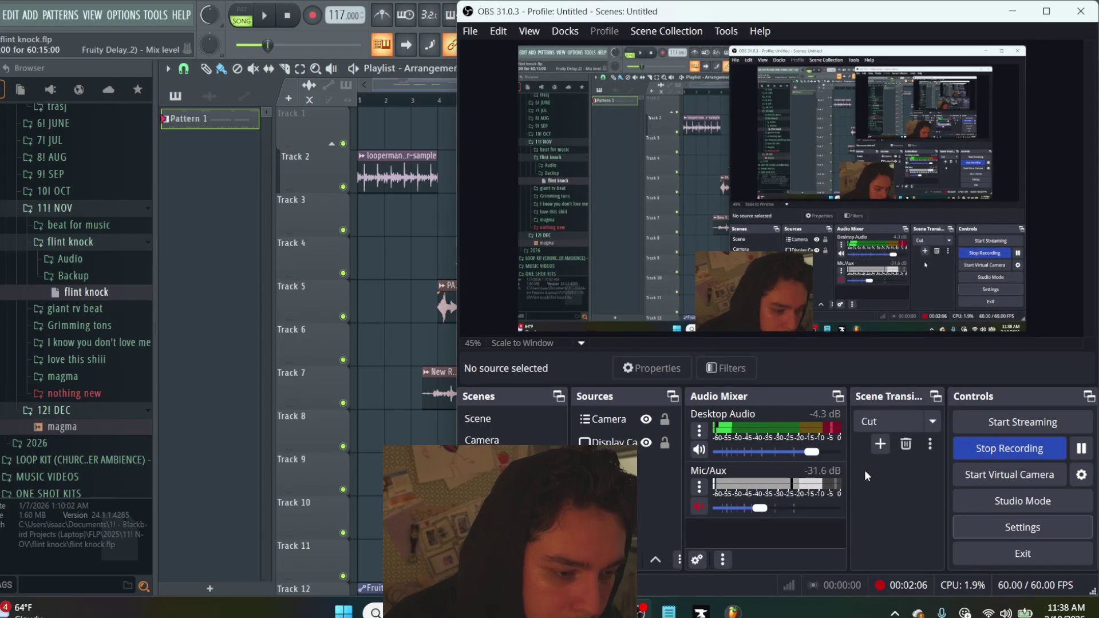
key(ctrl+m)
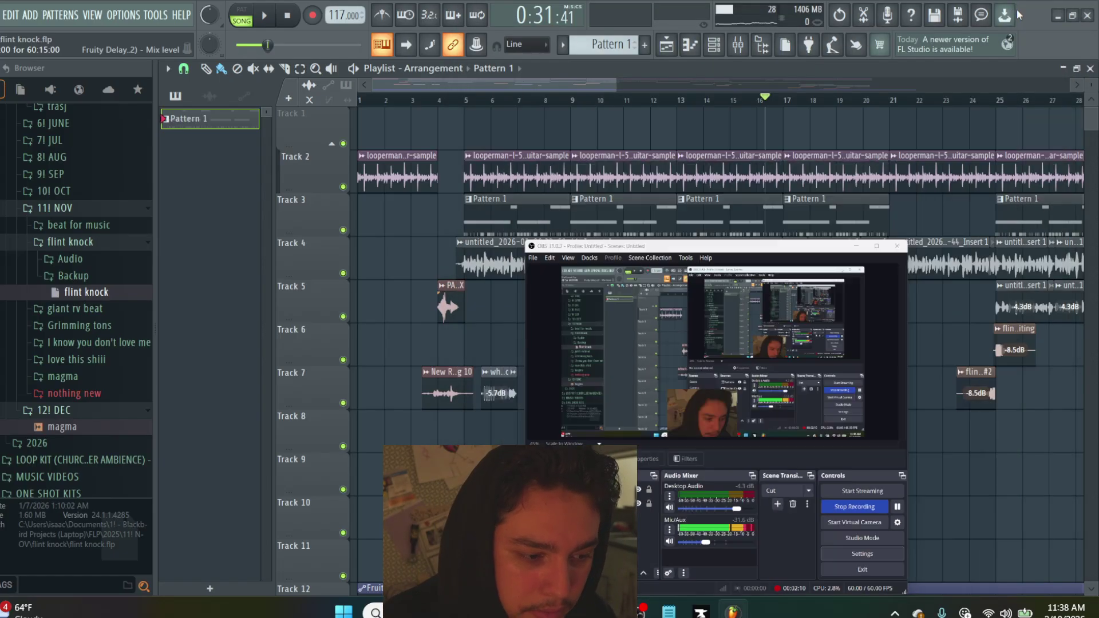
click(1013, 11)
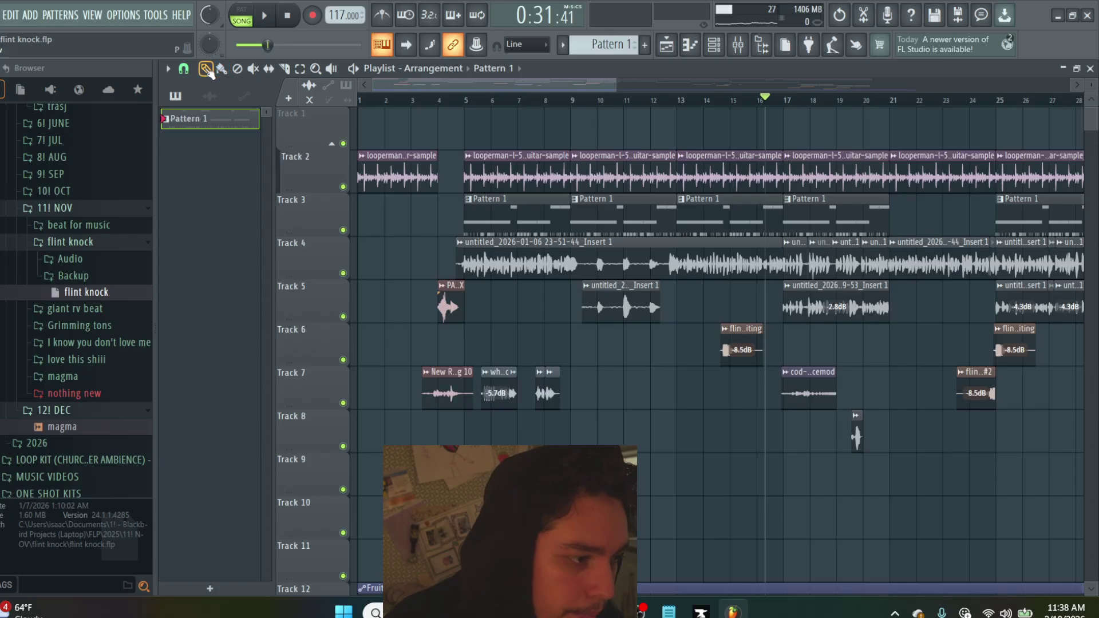
Move the playhead to the start of the song and select the first Pattern 1 clip on Track 3
drag(435, 101, 301, 109)
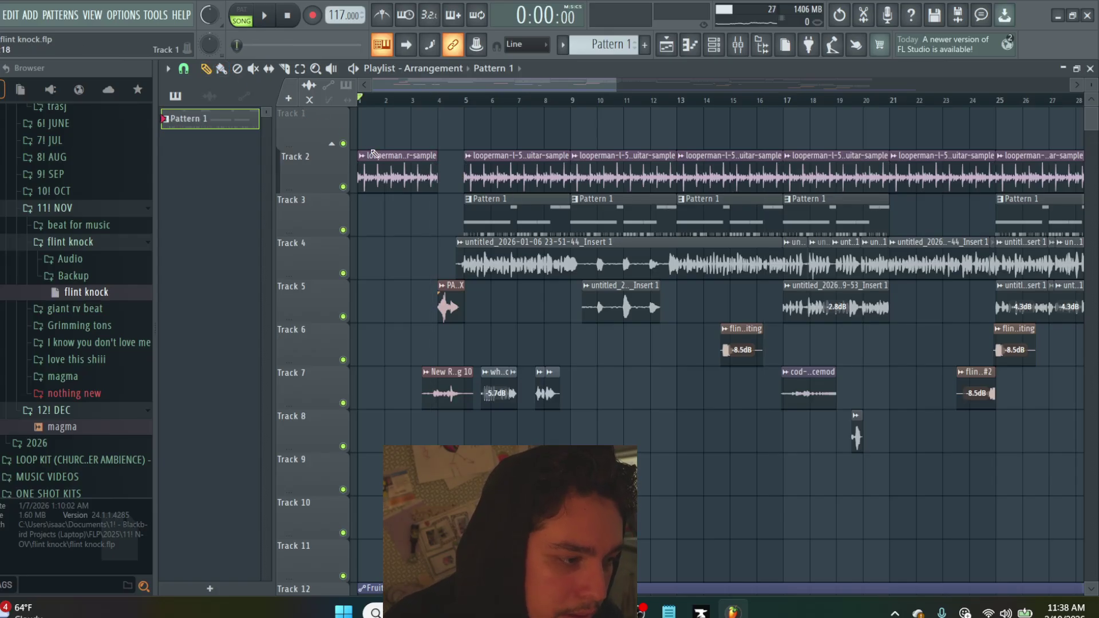
drag(373, 153, 613, 185)
click(551, 204)
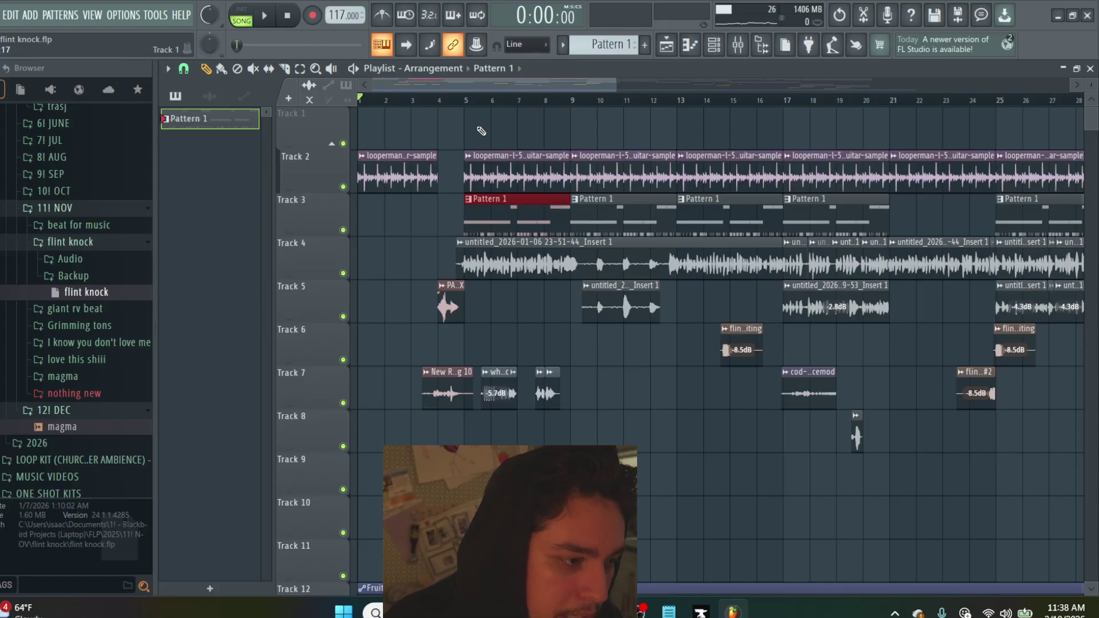
Solo Track 4 and also enable Tracks 5, 7 and 6
ctrl+click(343, 273)
click(344, 317)
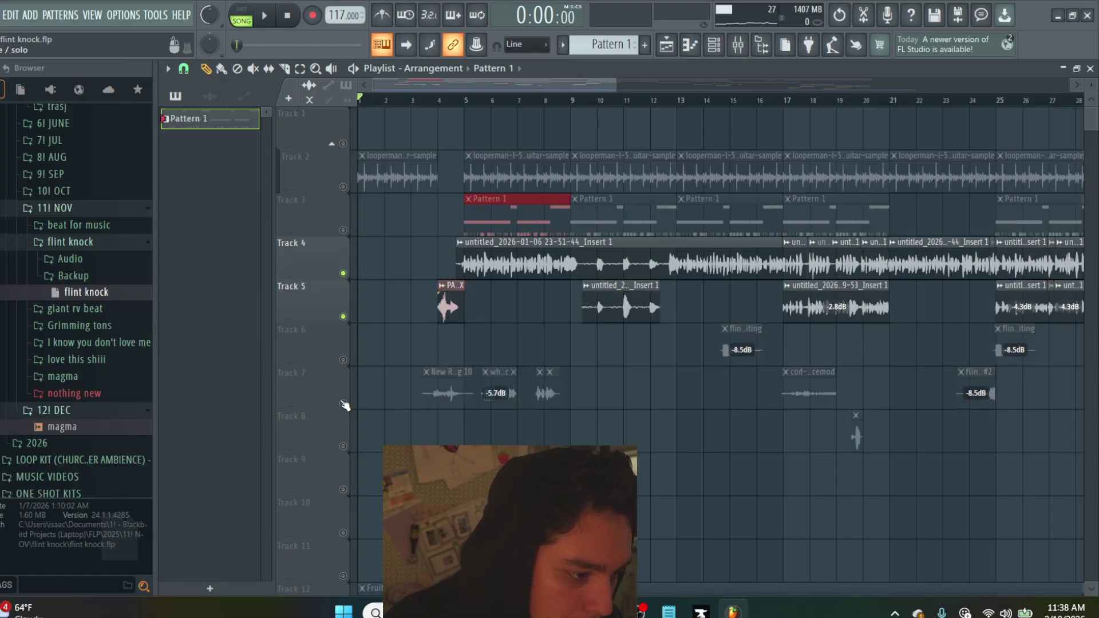
click(344, 402)
click(344, 359)
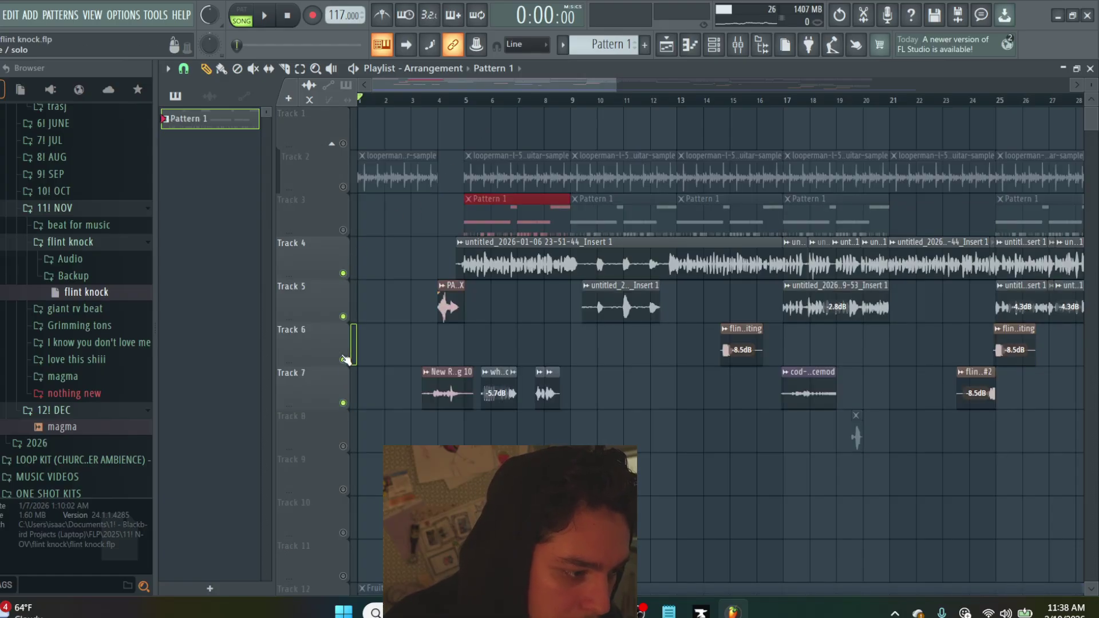
Solo Track 3, toggle Track 2 on and off beside it, and play Pattern 1 from about bar 5, stopping after a short listen
click(343, 230)
ctrl+click(343, 230)
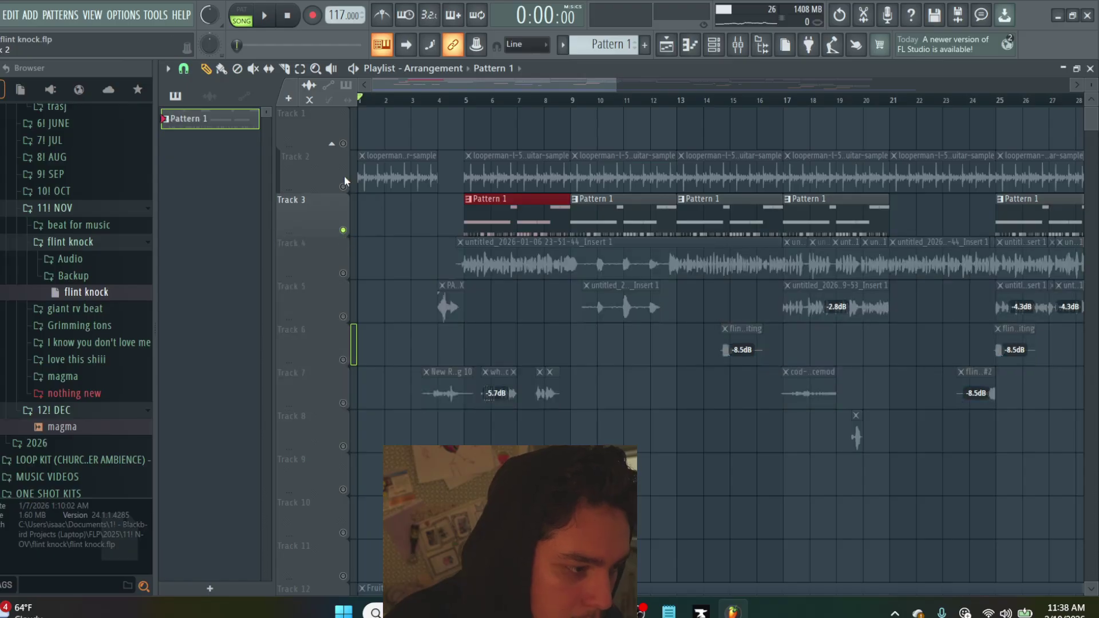
click(344, 187)
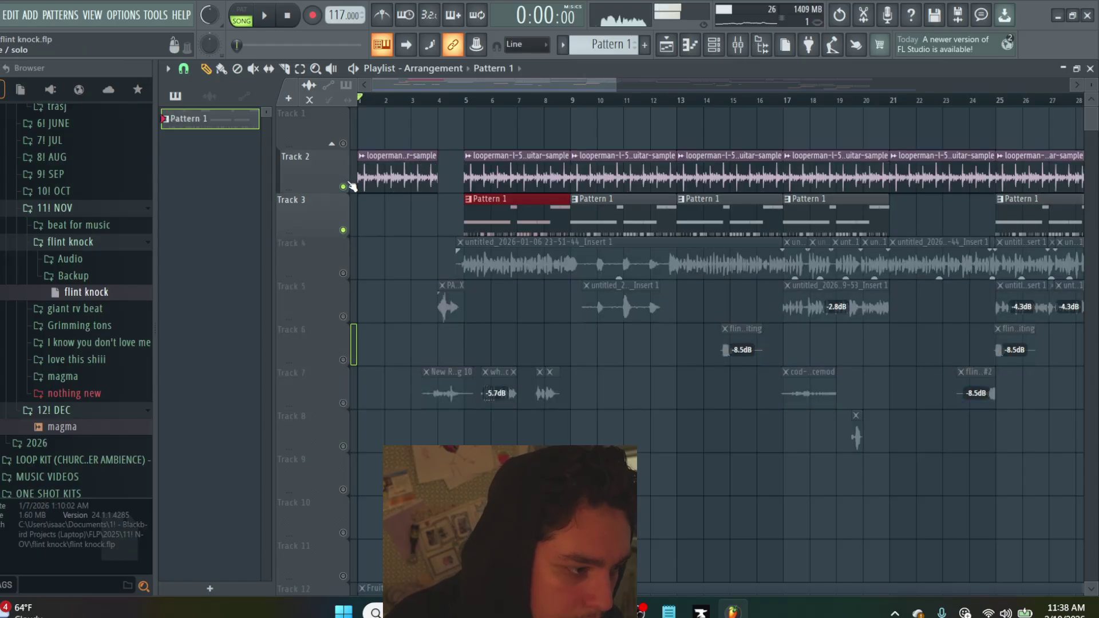
click(344, 187)
click(465, 102)
key(space)
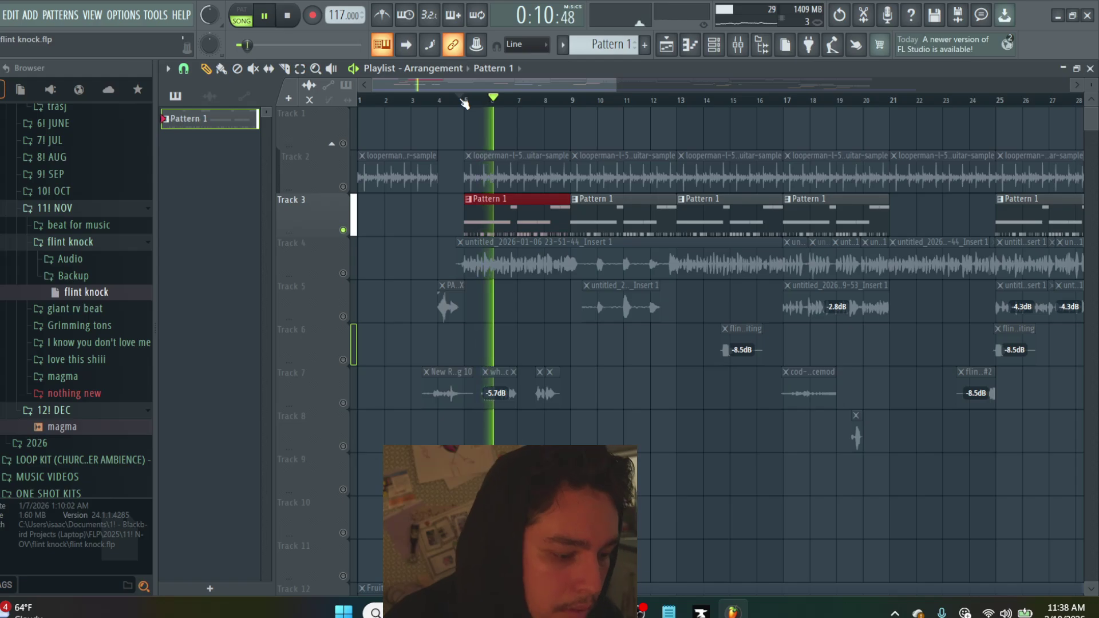
key(space)
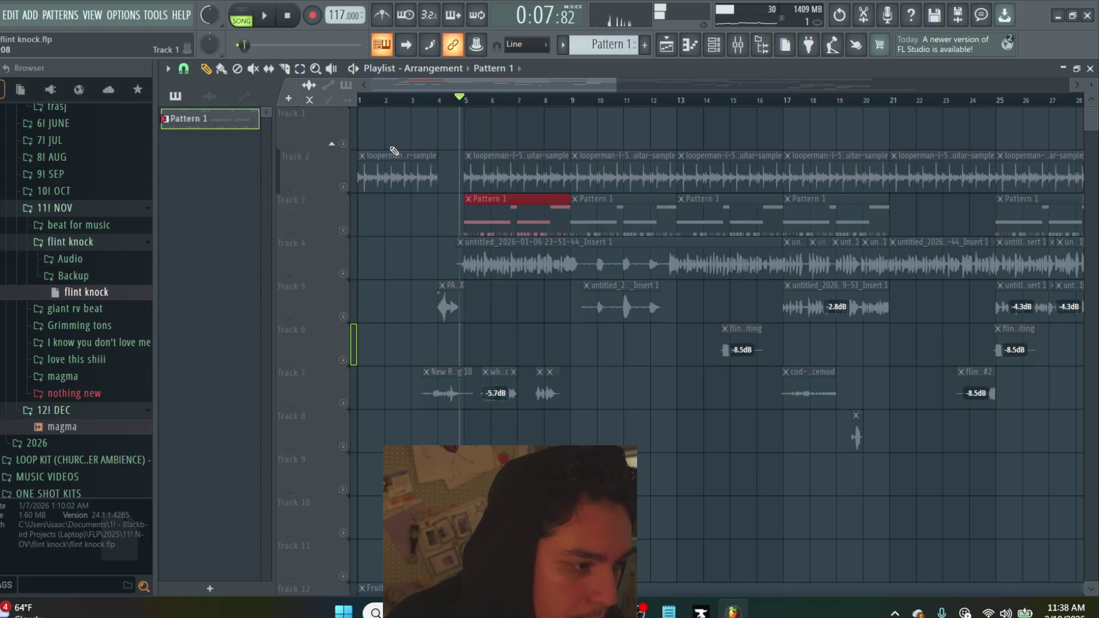
Return the playhead to the song start, turn on the metronome, and play the click with all tracks muted before stopping
key(space)
key(space)
key(Home)
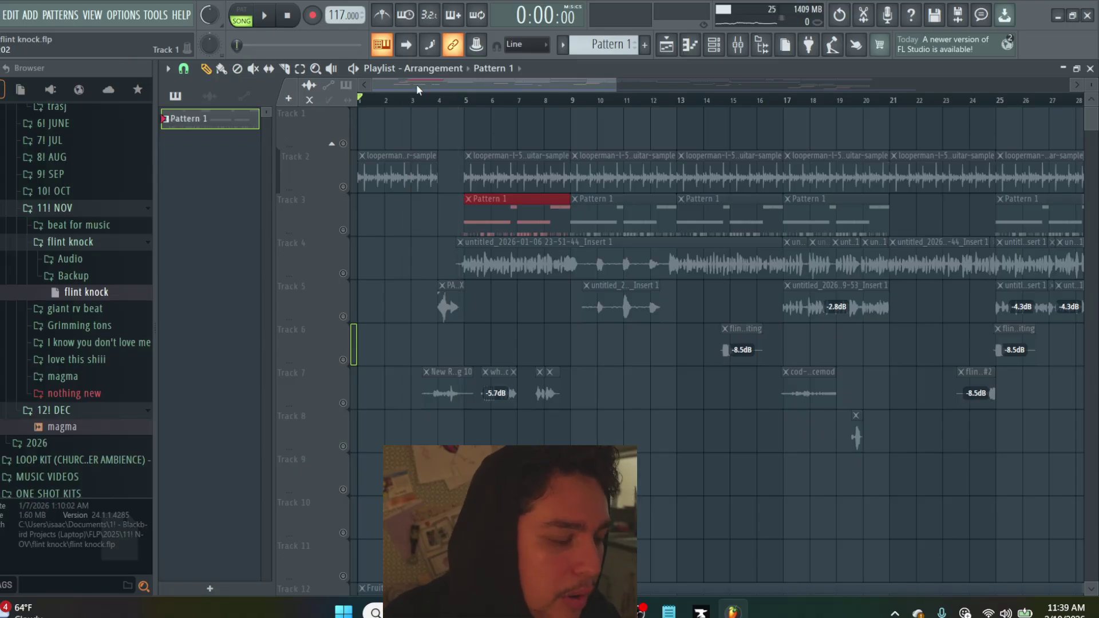
scroll(481, 319, down, 4)
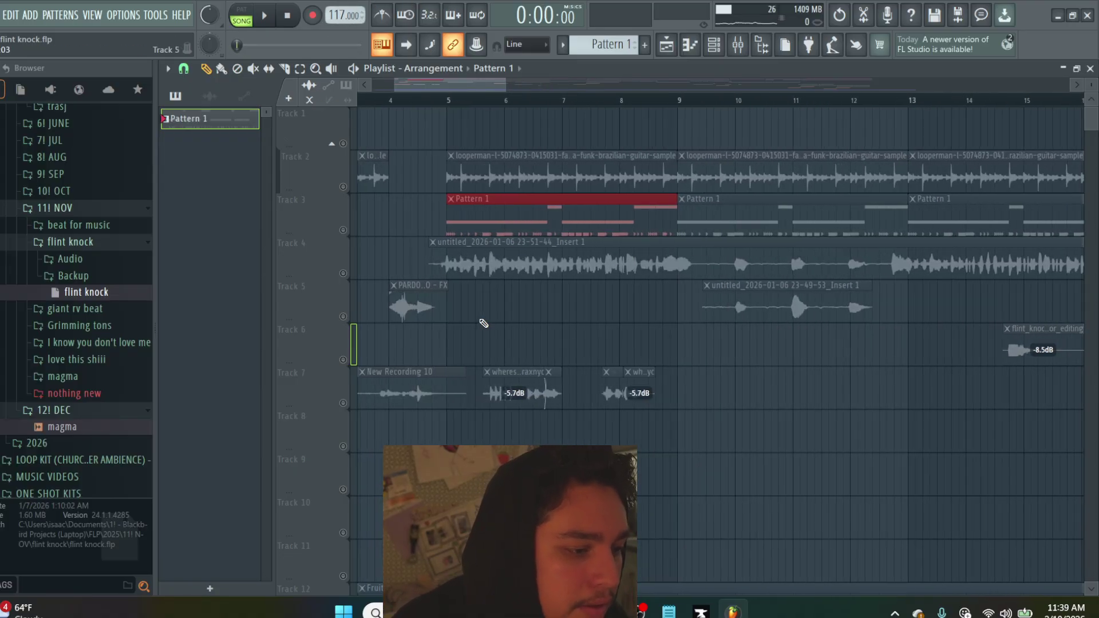
click(383, 17)
key(space)
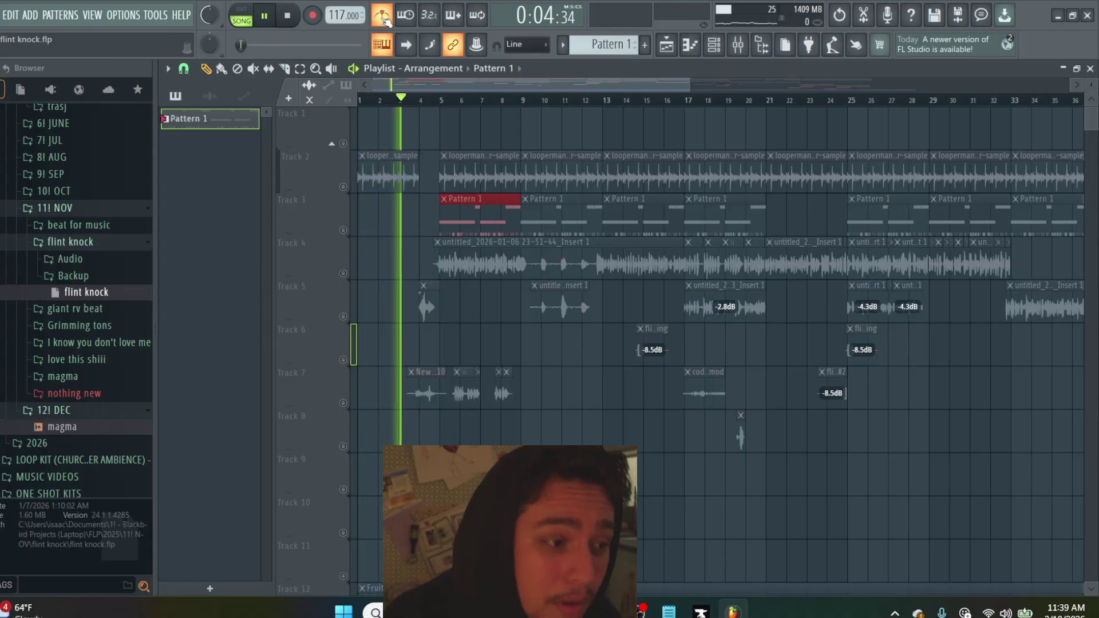
key(space)
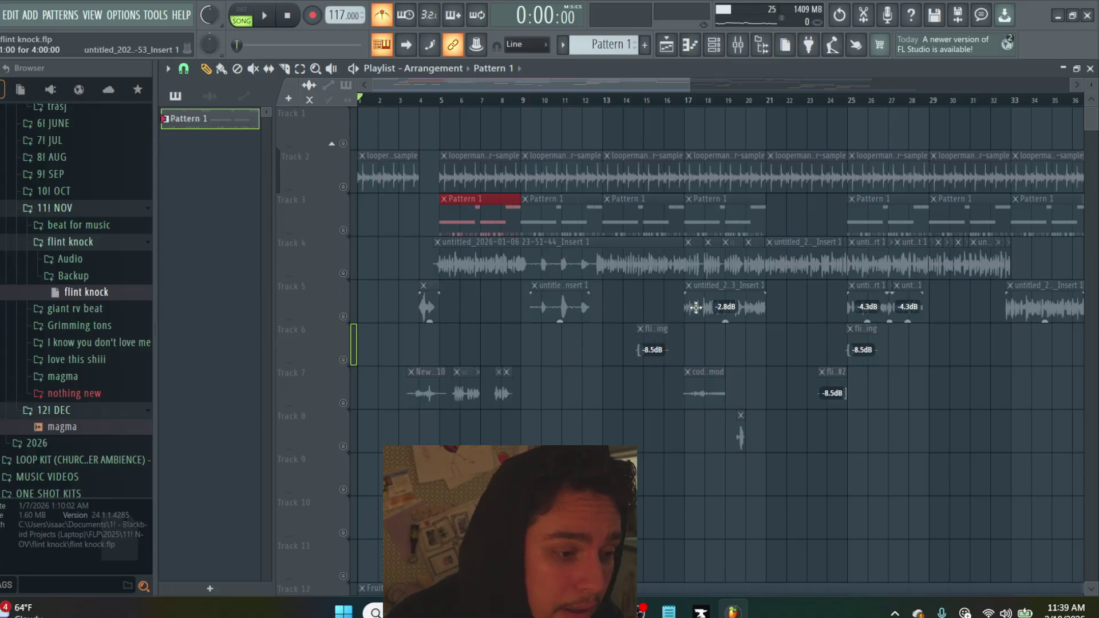
Select the long vocal clip on Track 4 and place the playhead at bar 5
scroll(542, 281, up, 3)
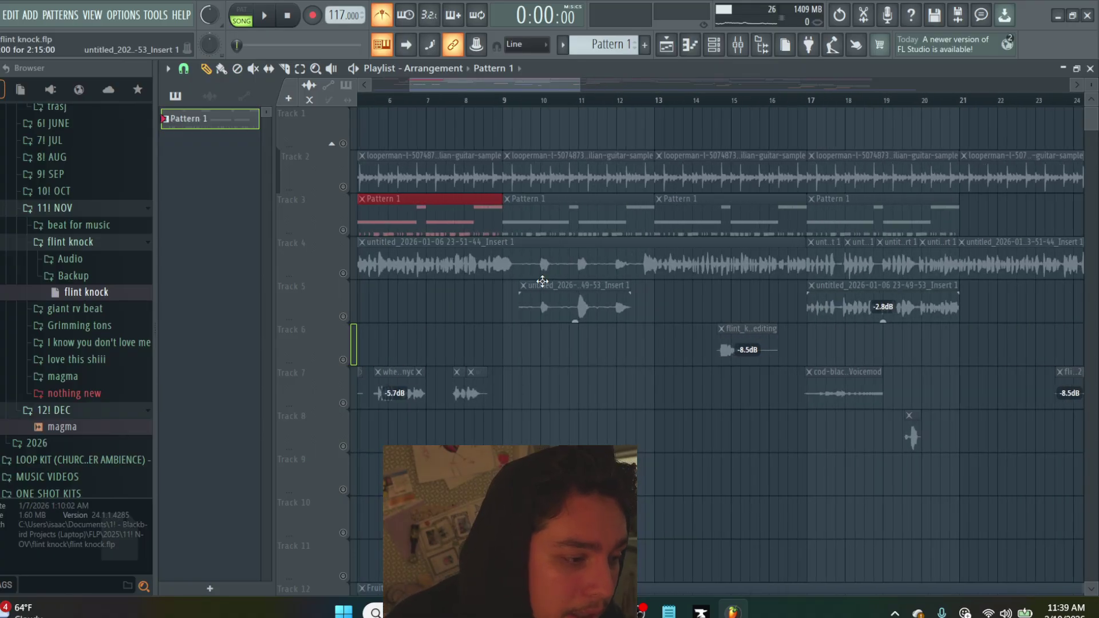
scroll(542, 281, up, 3)
click(498, 259)
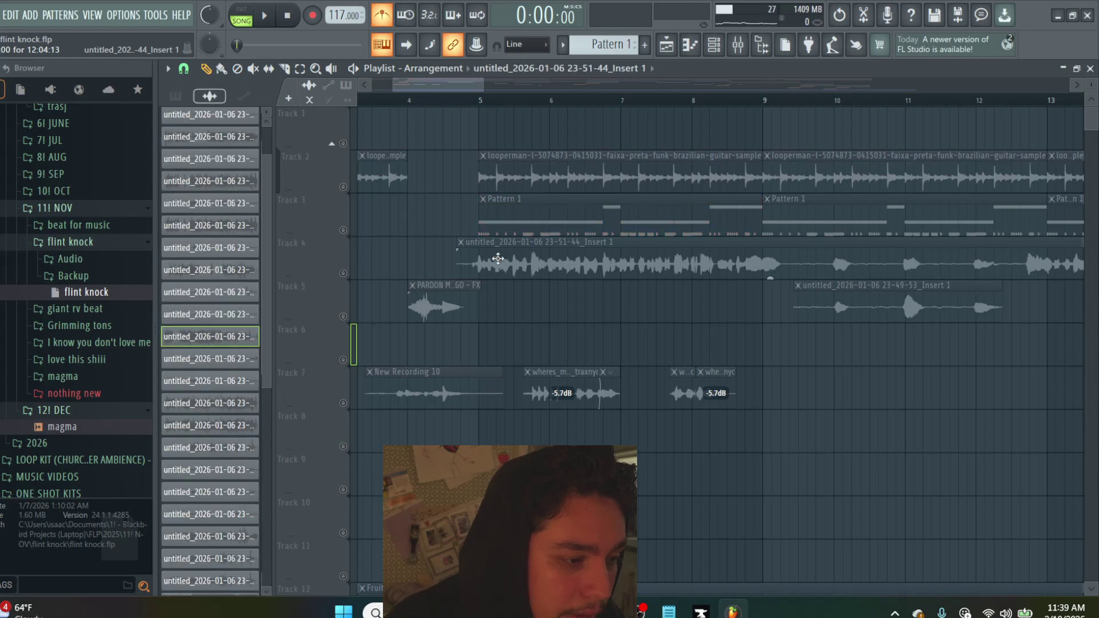
mouse_move(482, 102)
mouse_down()
mouse_move(403, 103)
mouse_move(412, 126)
mouse_move(482, 142)
mouse_up()
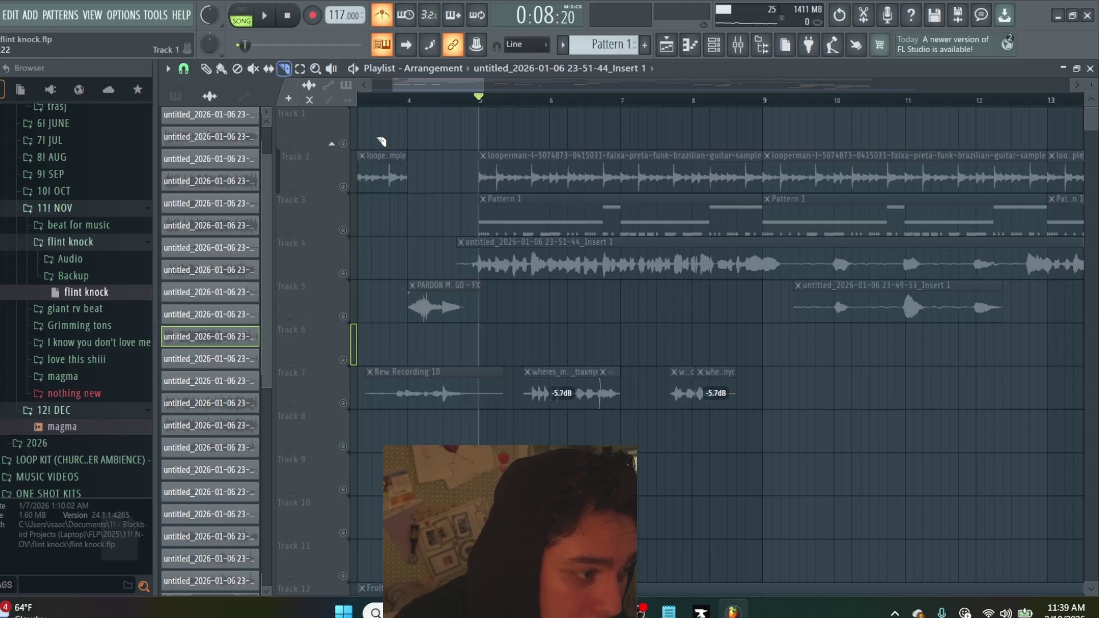
Slice the Track 4 vocal clip on both sides of bar 6 and move the middle piece down to Track 5
drag(551, 319, 581, 283)
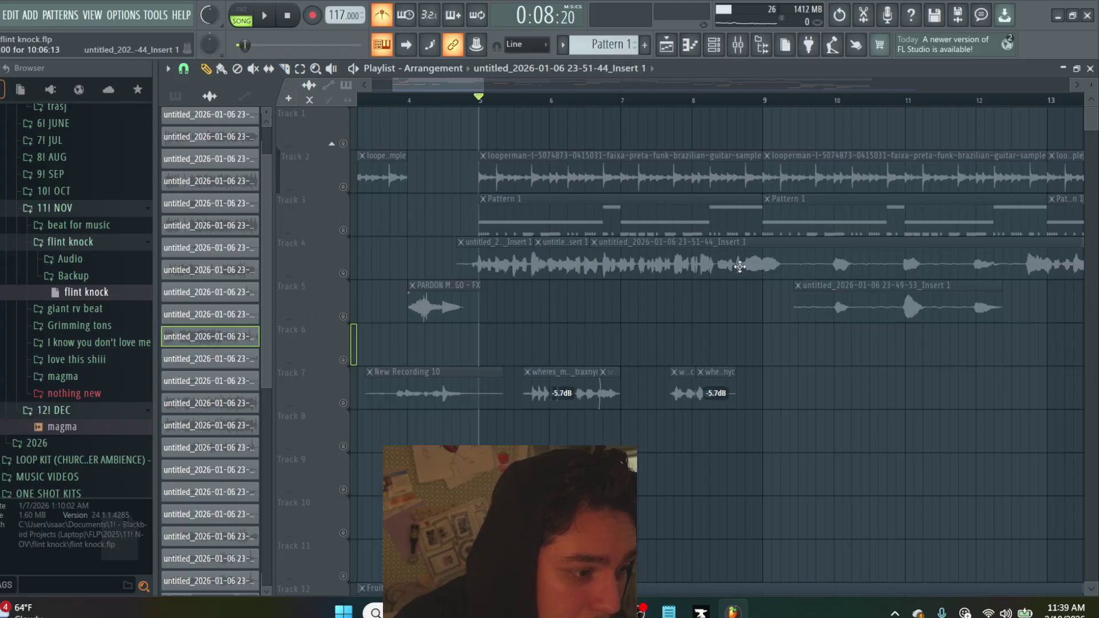
drag(576, 270, 577, 316)
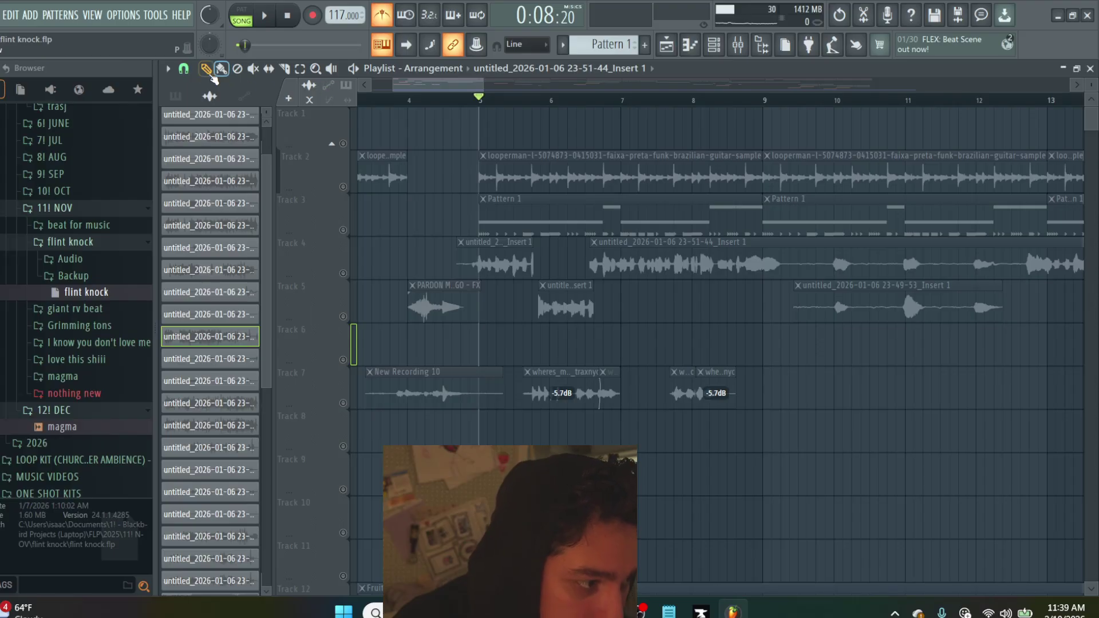
Try moving the sliced vocal piece on Track 5 with the playlist snap set to Bar and with it set to Step
click(187, 71)
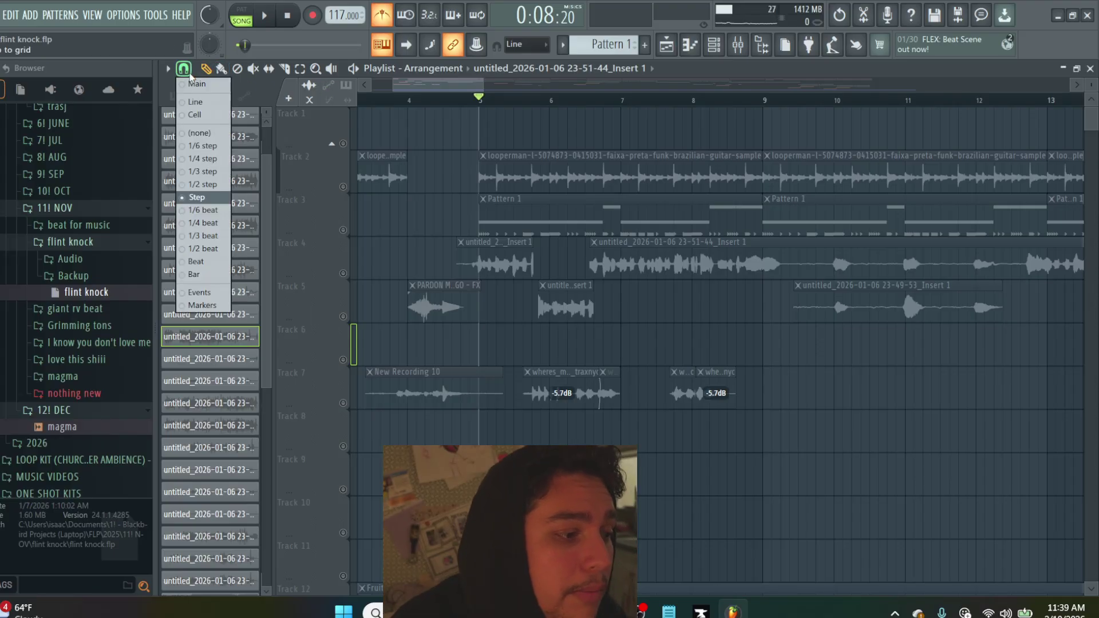
click(221, 263)
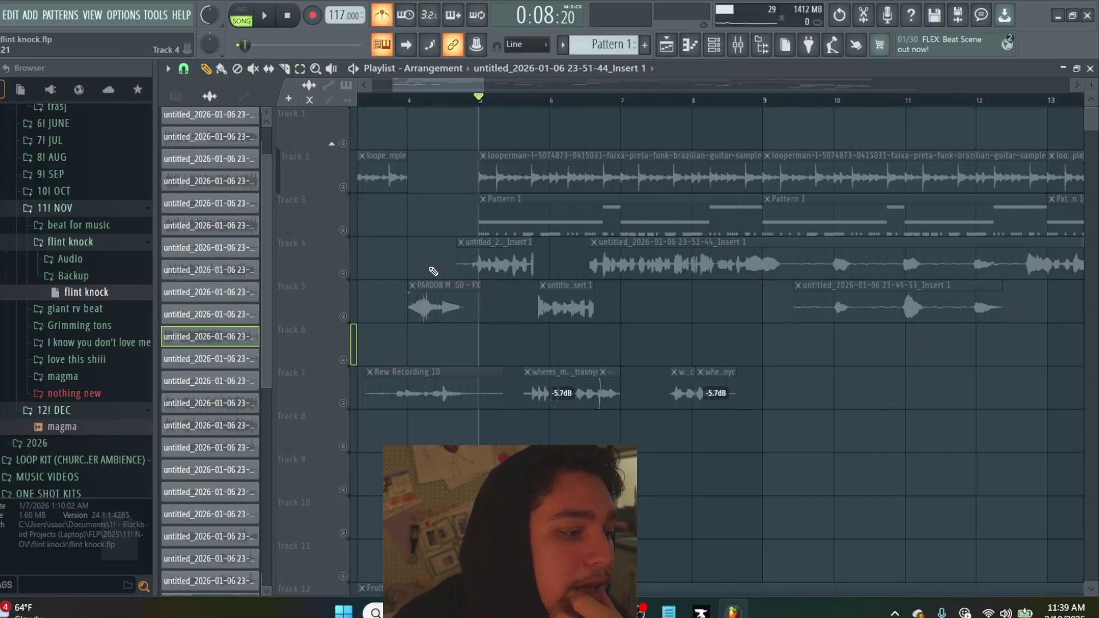
mouse_move(603, 312)
mouse_down()
mouse_move(673, 312)
mouse_move(591, 300)
mouse_up()
click(184, 69)
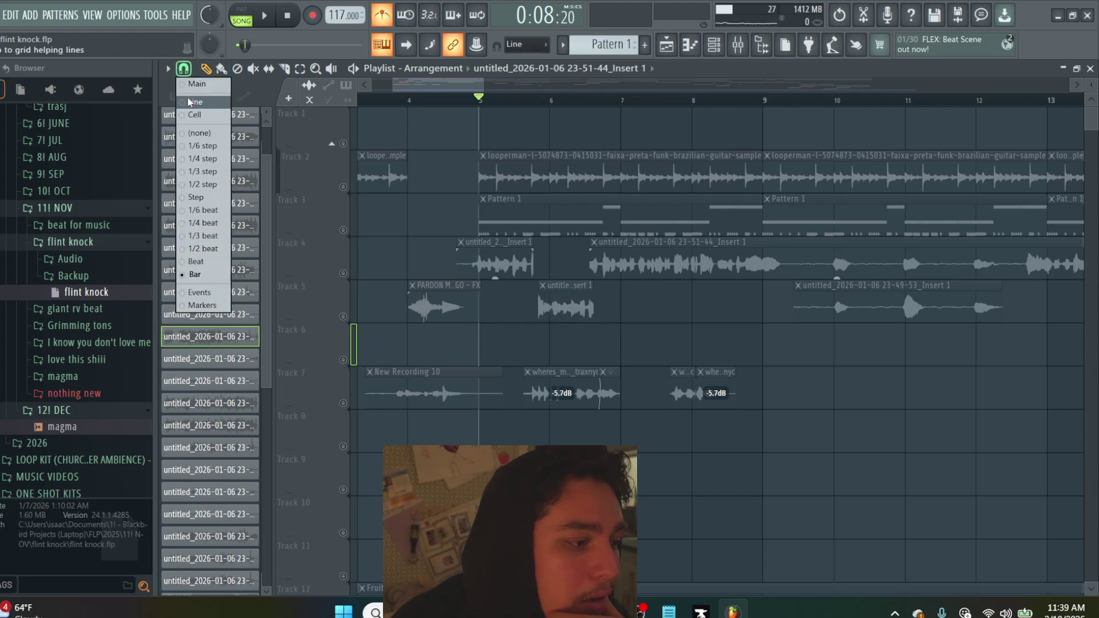
click(193, 197)
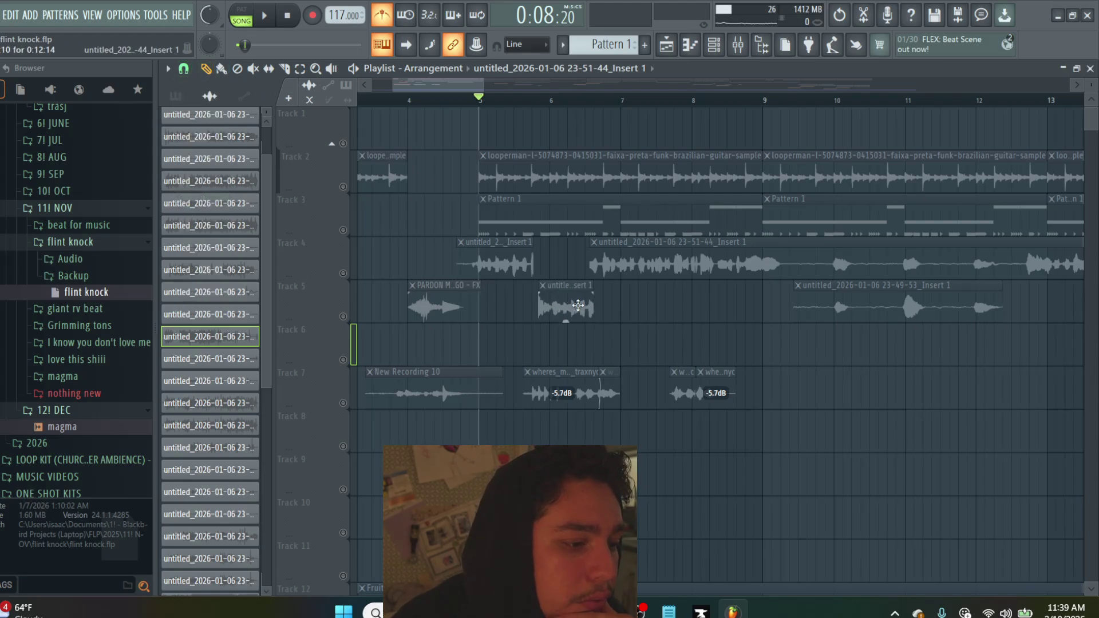
Set the playlist snap to (none), shift the sliced vocal piece freely, and undo its moves back to Track 4
click(184, 70)
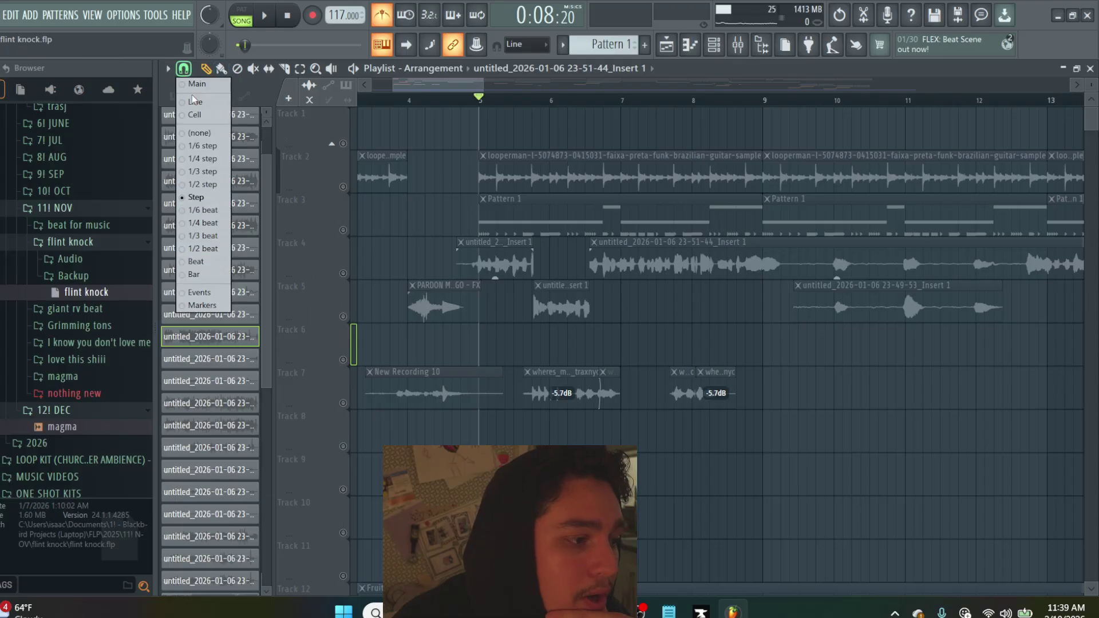
click(202, 133)
mouse_move(553, 296)
mouse_down()
mouse_move(613, 300)
mouse_move(501, 306)
mouse_move(554, 309)
mouse_up()
key(ctrl+z)
key(ctrl+z)
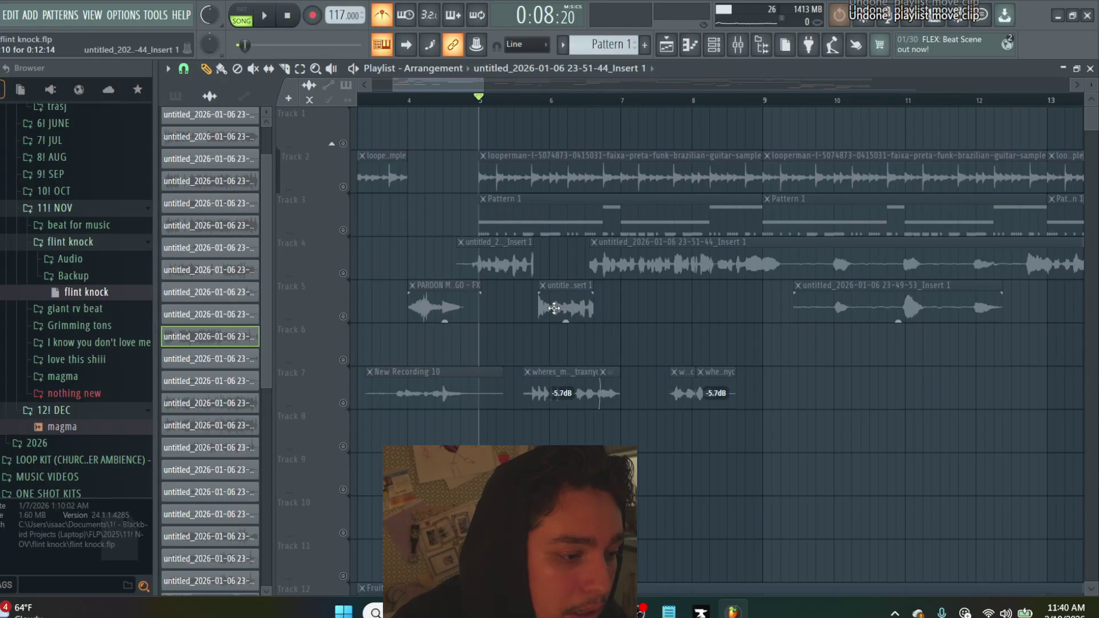
Try moving the Track 4 slice with 1/4 step snap, undo the move, and set the playlist snap to (none)
click(185, 70)
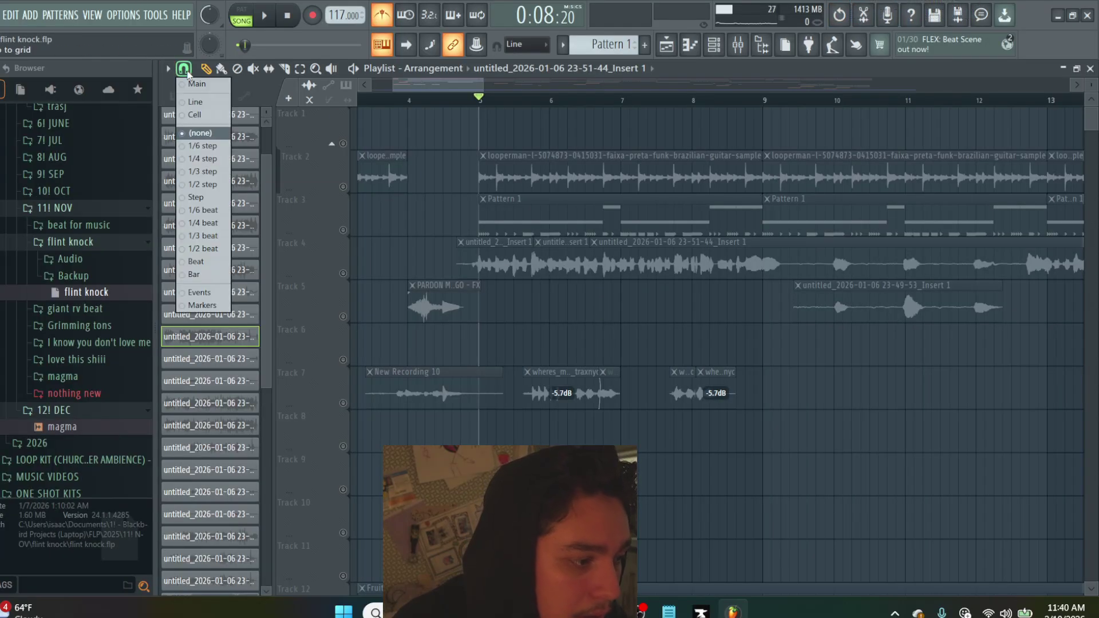
click(204, 159)
drag(562, 259, 570, 261)
click(183, 68)
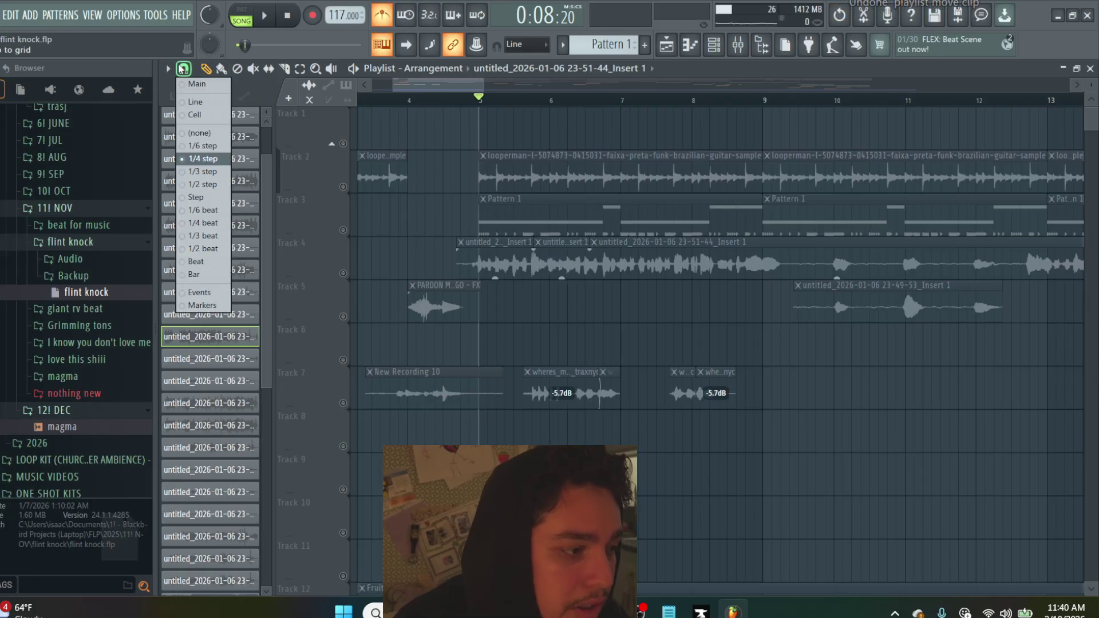
click(200, 133)
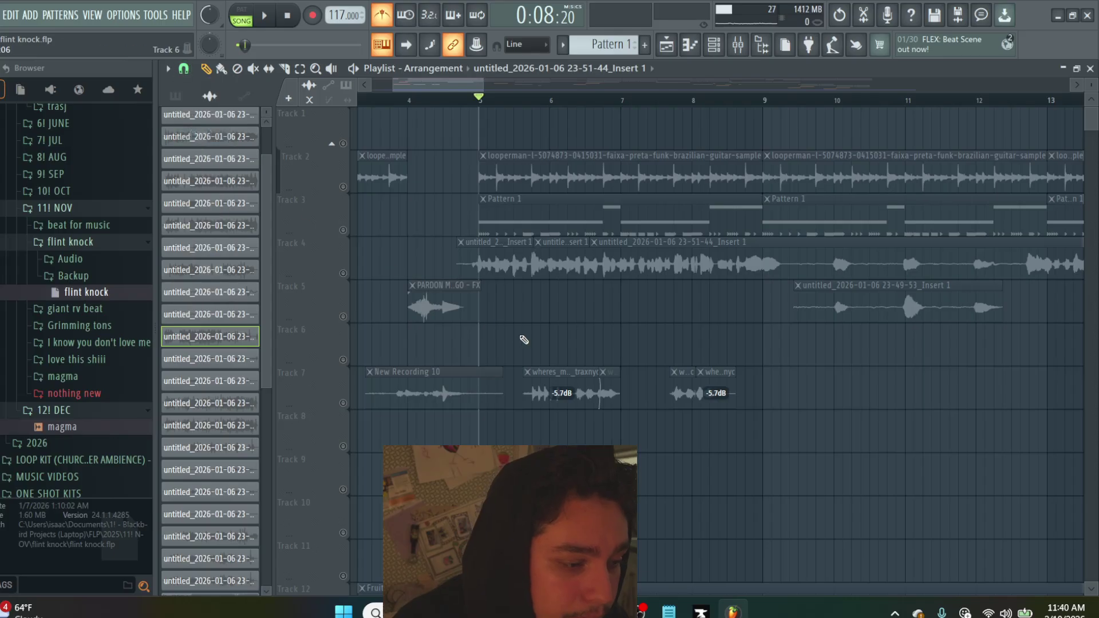
scroll(523, 340, down, 2)
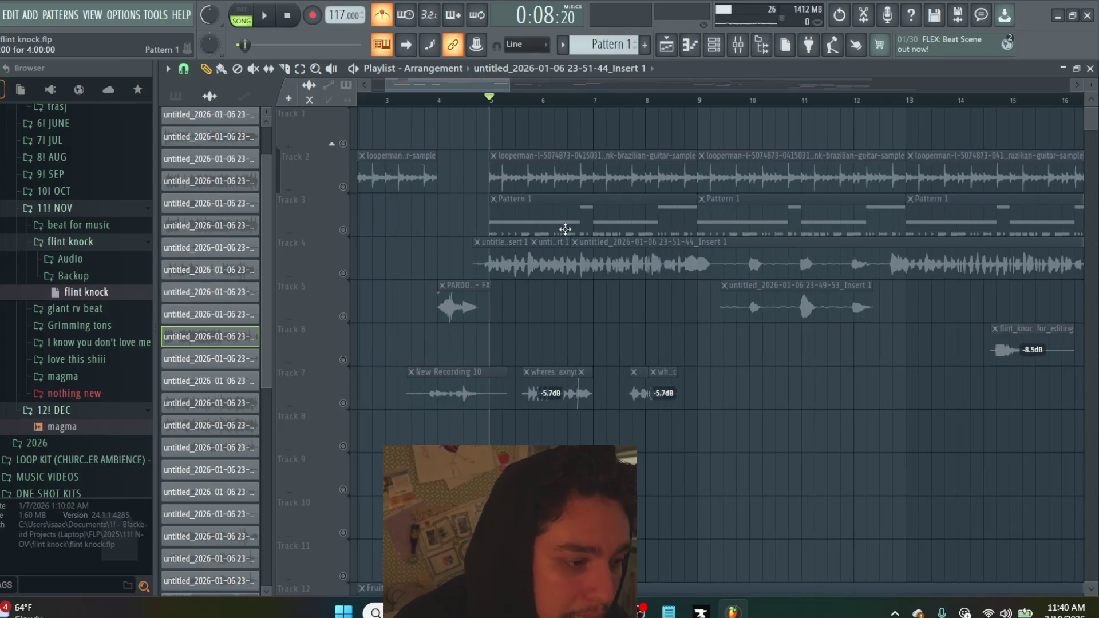
scroll(565, 230, down, 2)
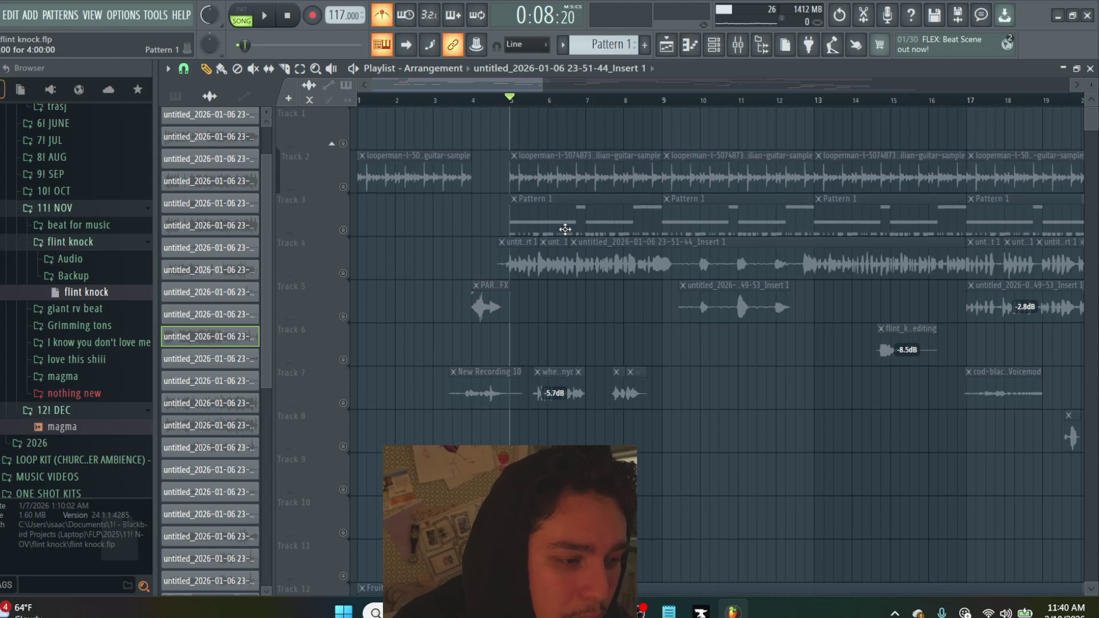
scroll(565, 229, down, 2)
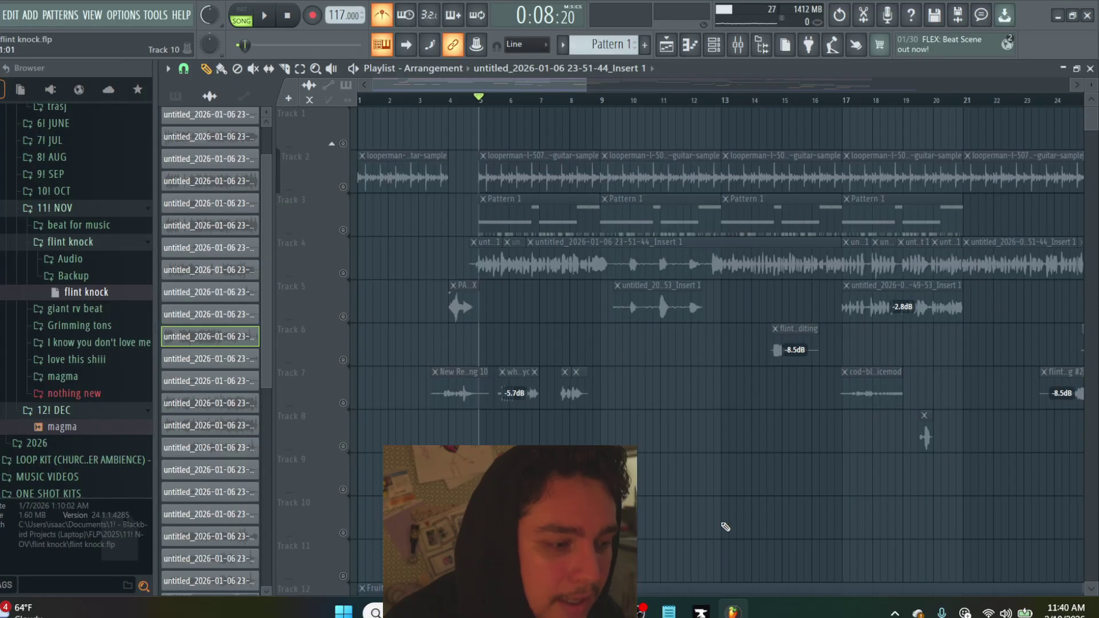
click(642, 611)
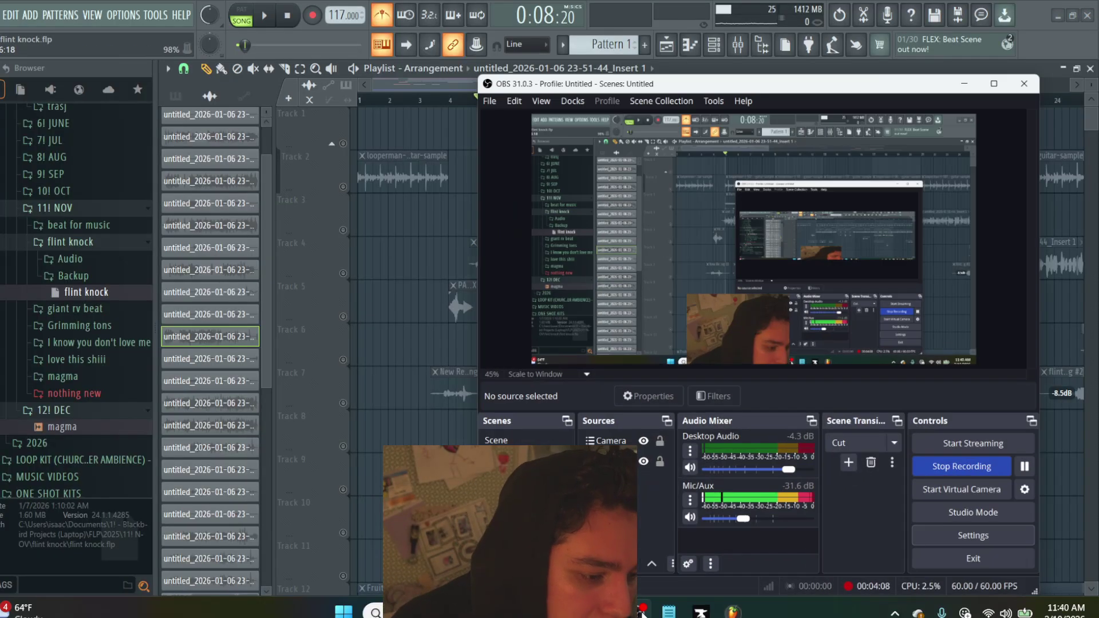
click(642, 611)
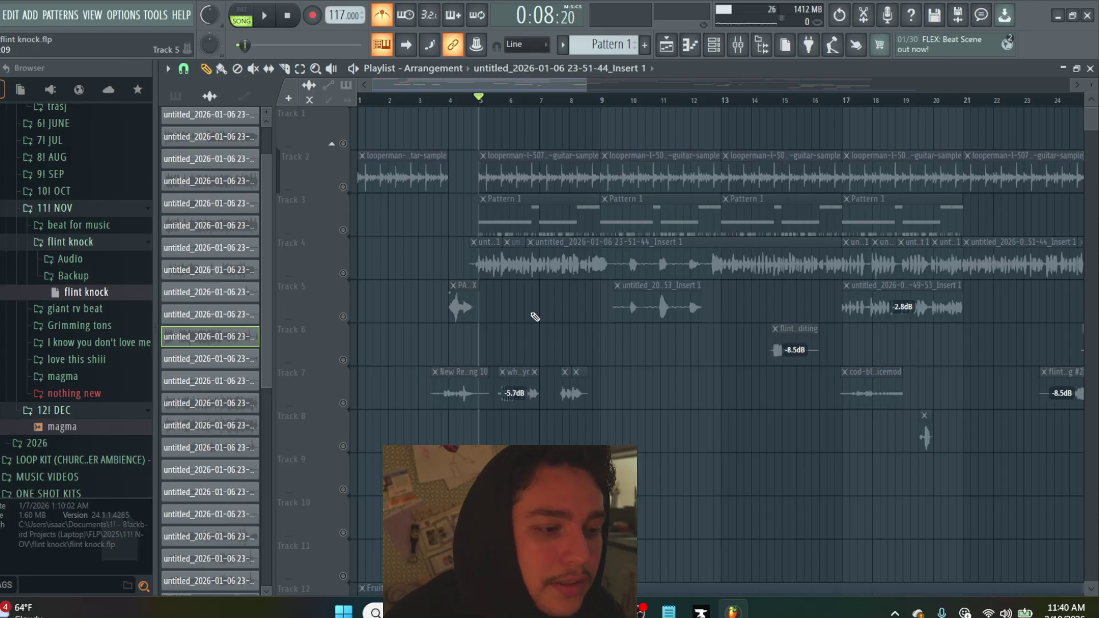
scroll(534, 316, up, 3)
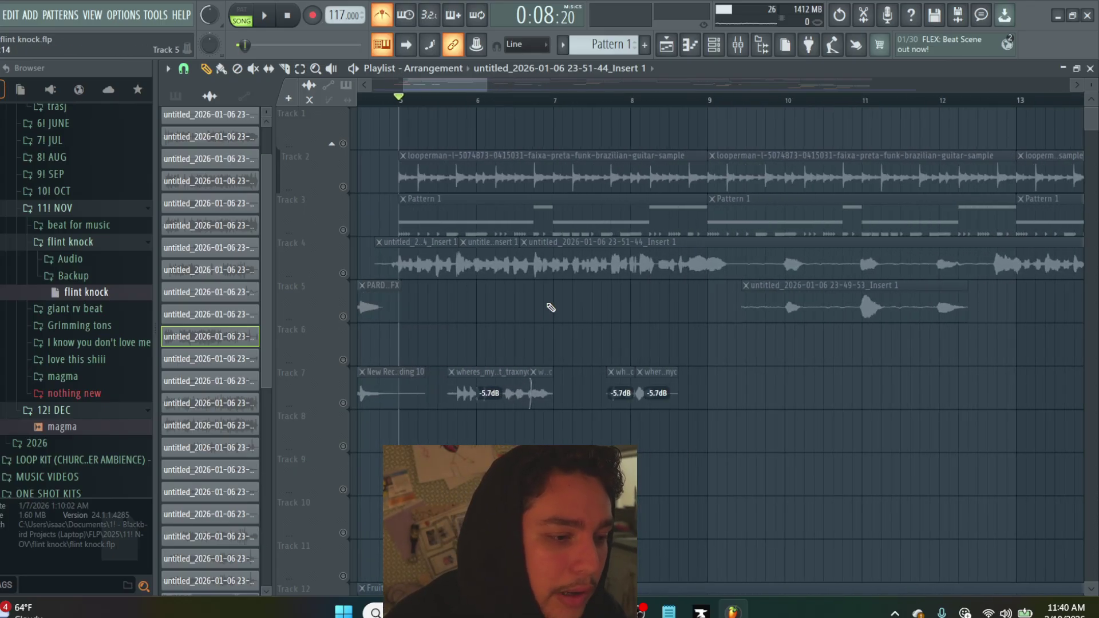
scroll(601, 290, down, 2)
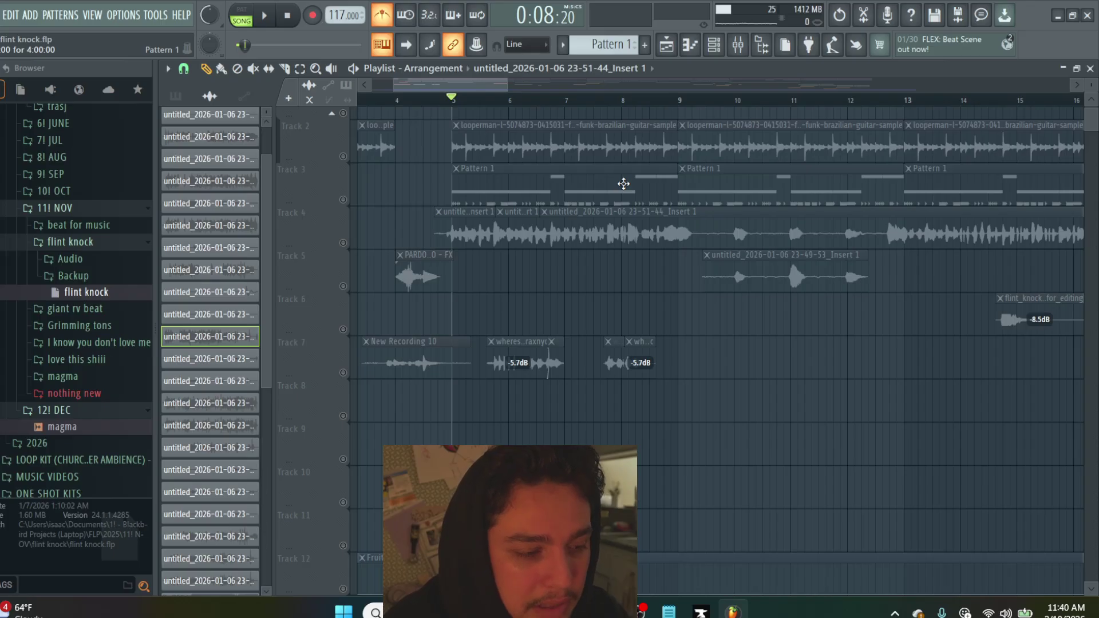
Unmute Tracks 4, 5 and 7 while keeping the sample and pattern tracks muted
click(732, 97)
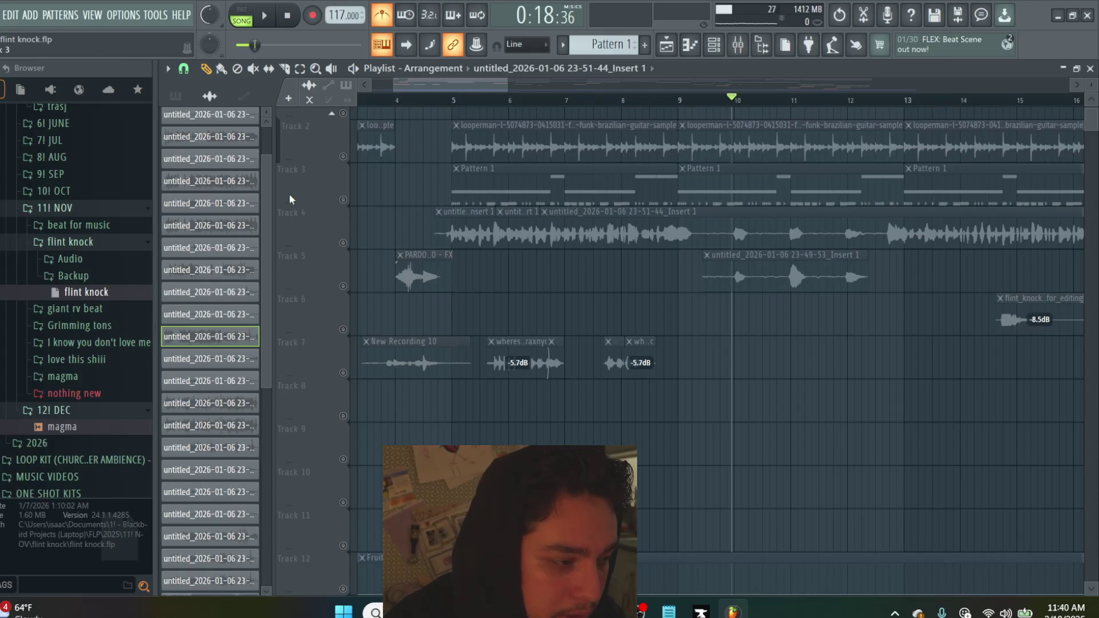
click(343, 243)
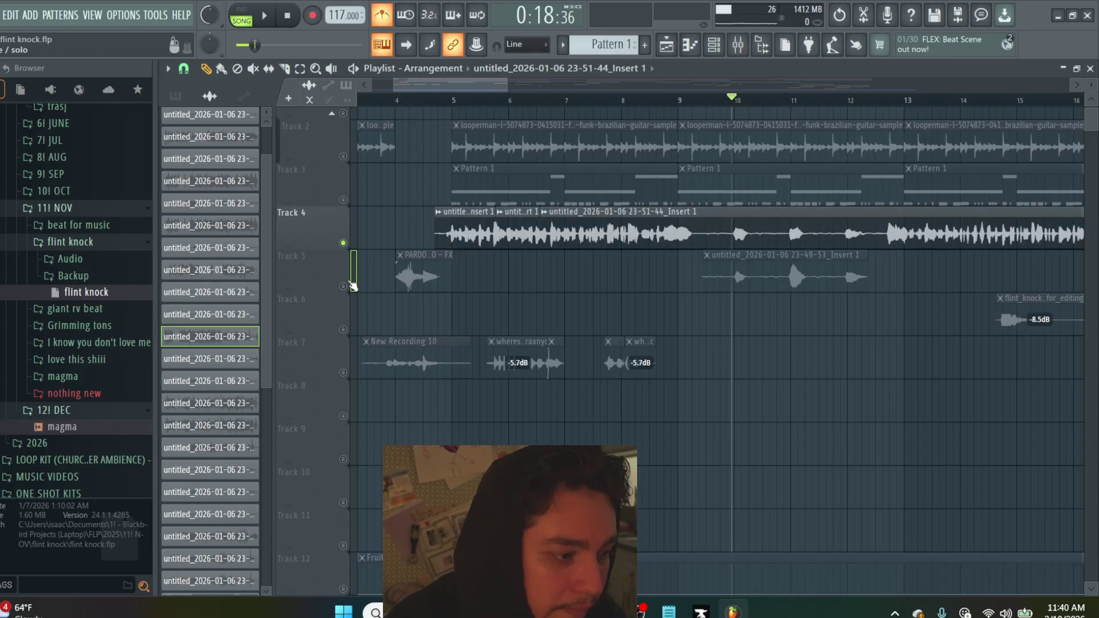
click(343, 286)
click(343, 373)
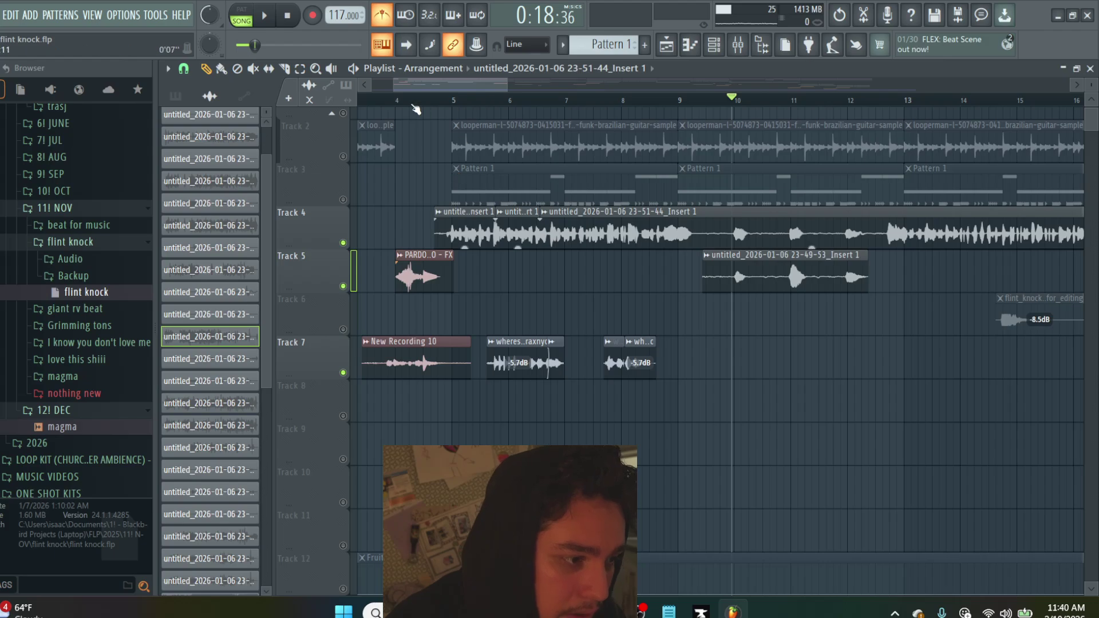
Place the playhead at bar 4 and play the unmuted vocal tracks with the metronome
click(397, 98)
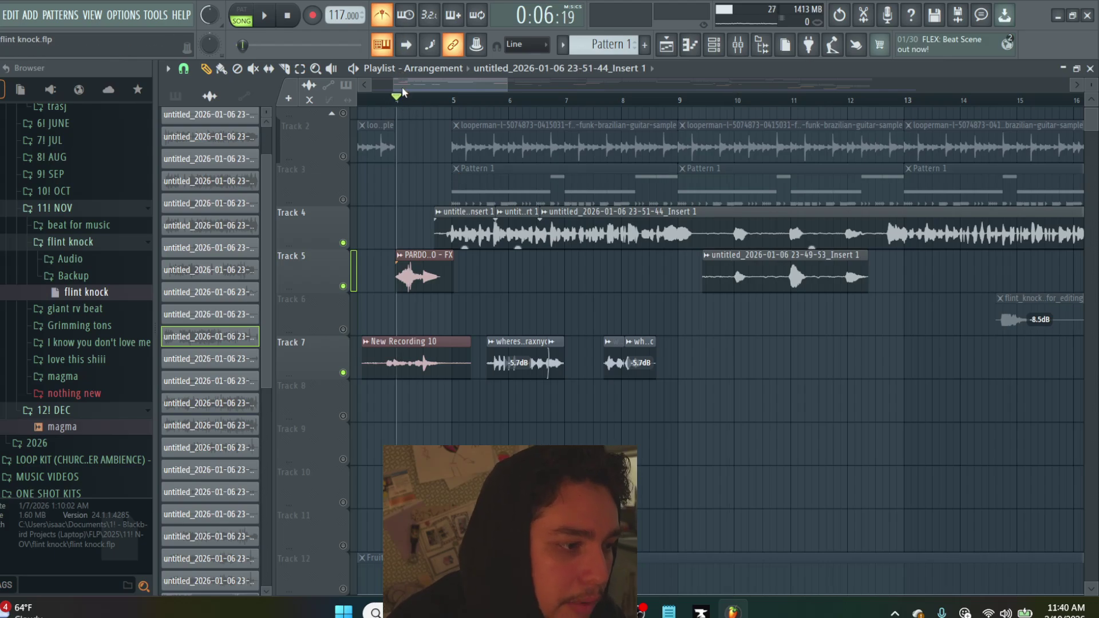
click(399, 106)
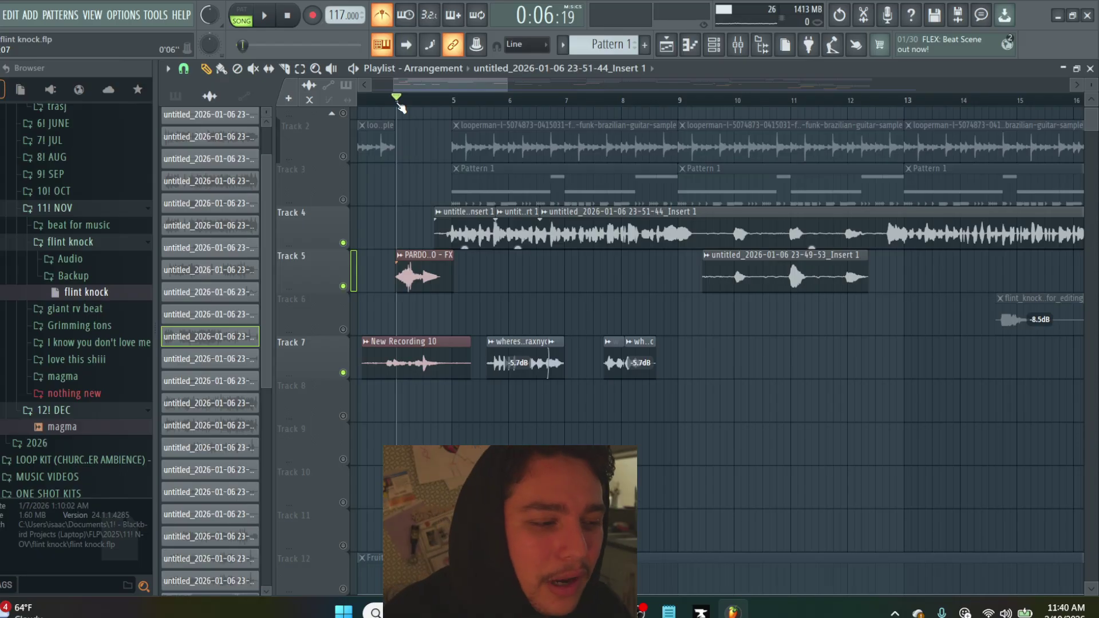
click(398, 105)
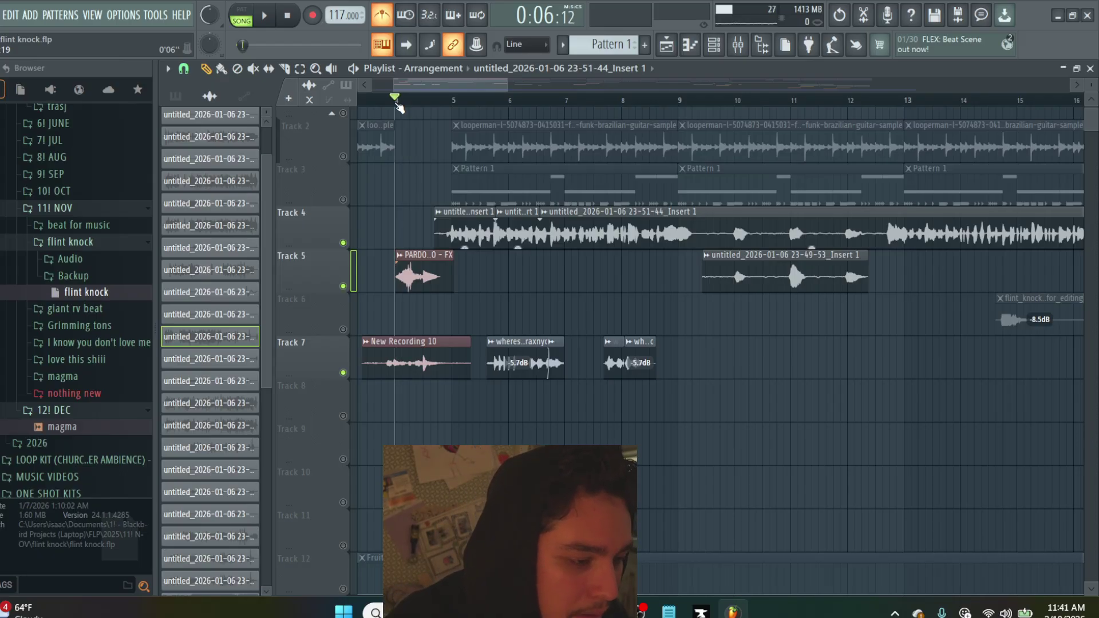
key(space)
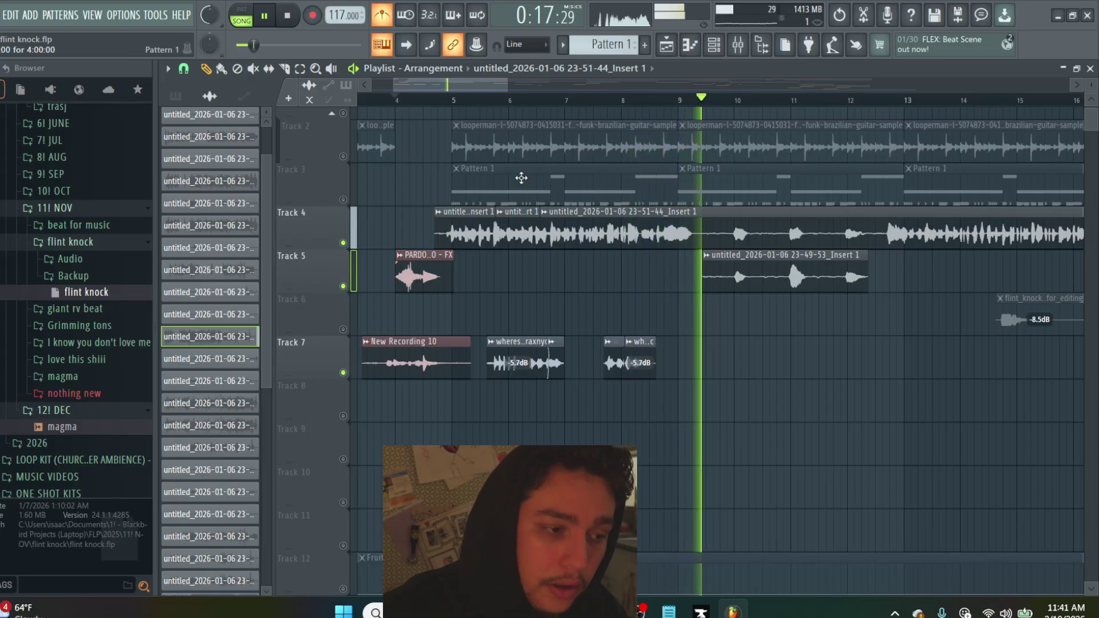
Unmute Tracks 12 and 6 during playback, and turn off the metronome as the listen is stopped
scroll(520, 177, down, 2)
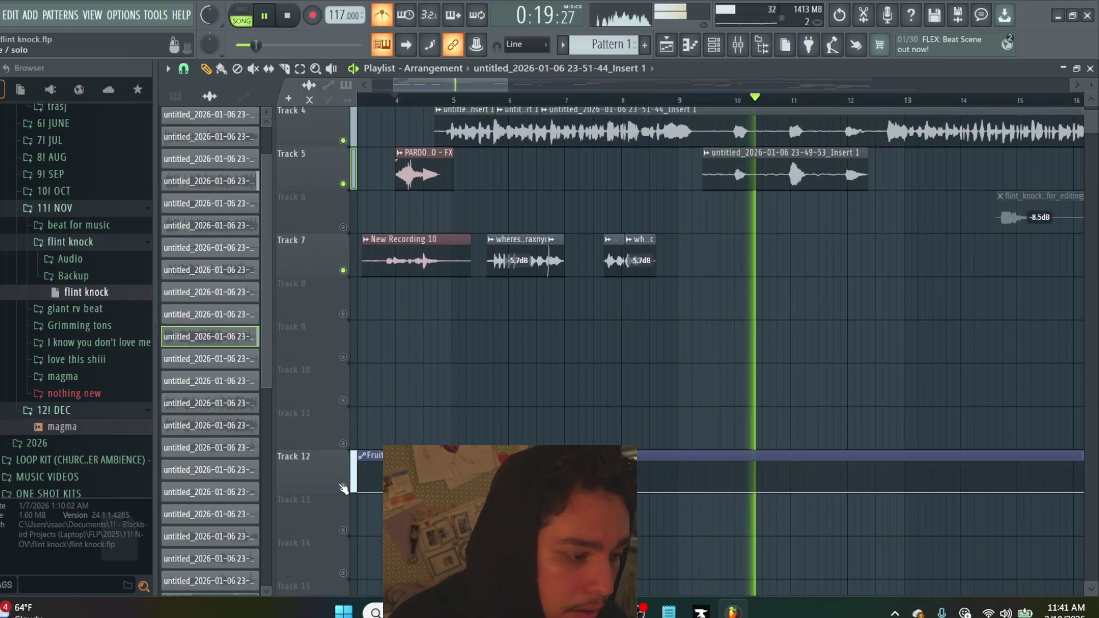
scroll(576, 330, up, 3)
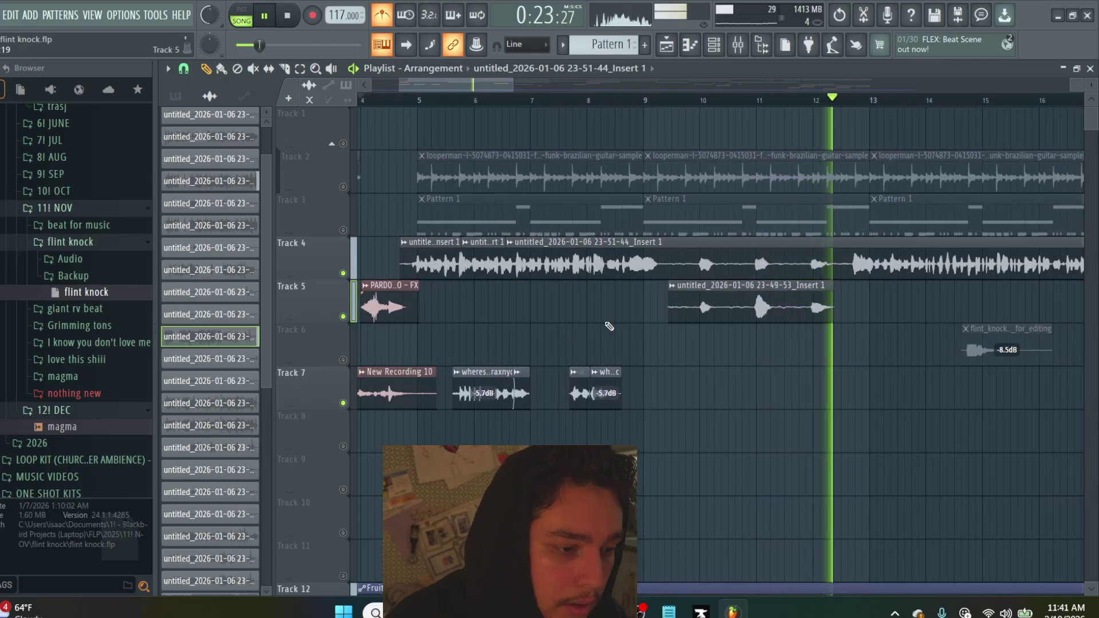
scroll(609, 326, down, 2)
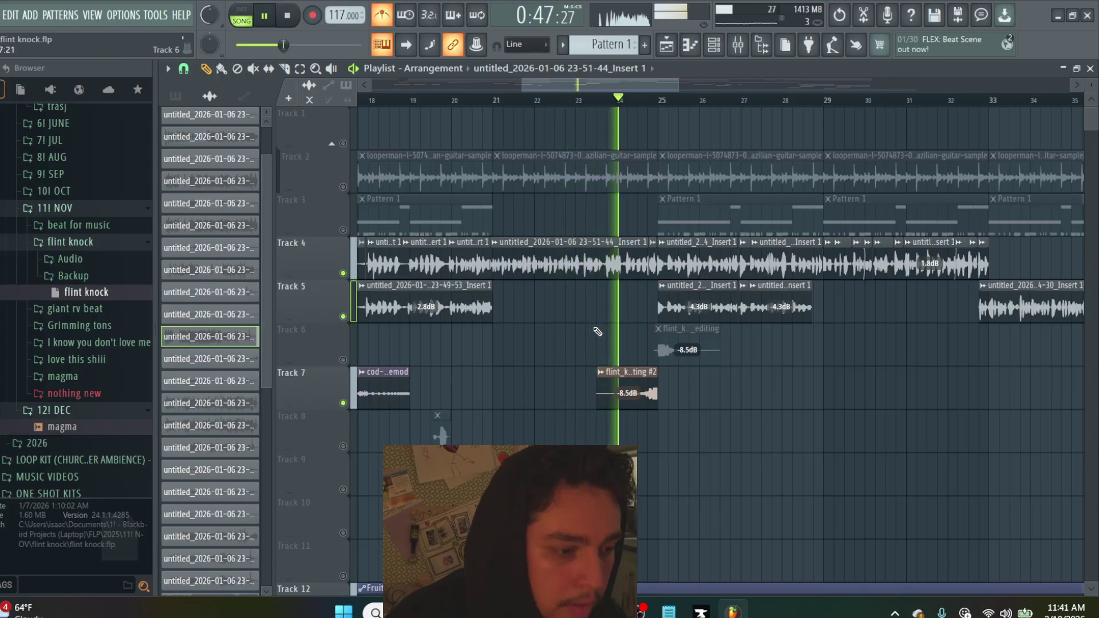
click(342, 359)
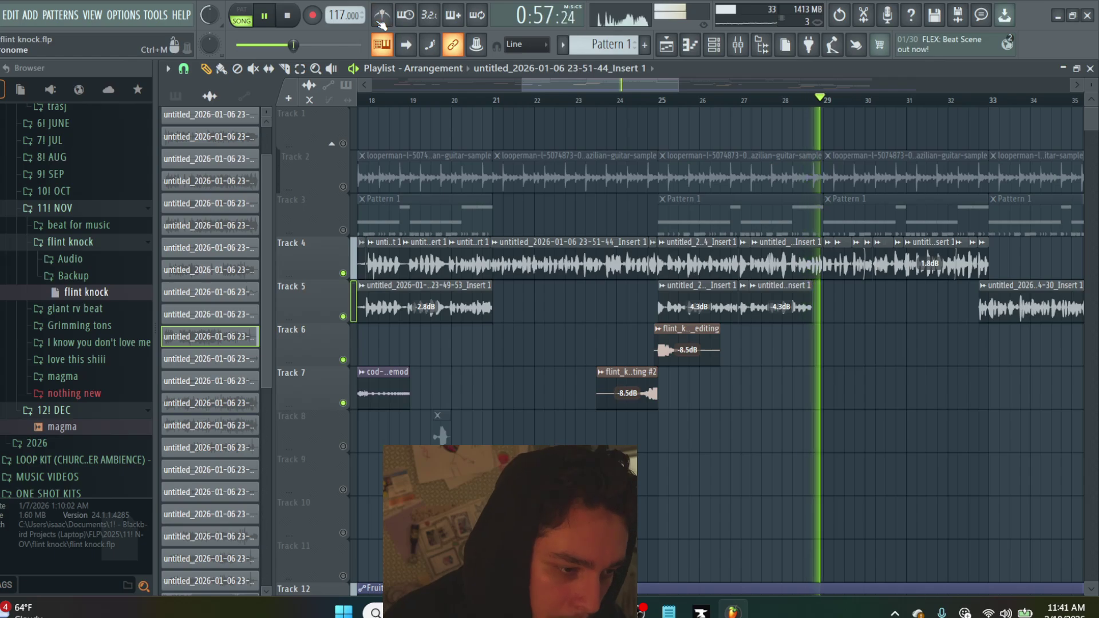
key(space)
click(641, 611)
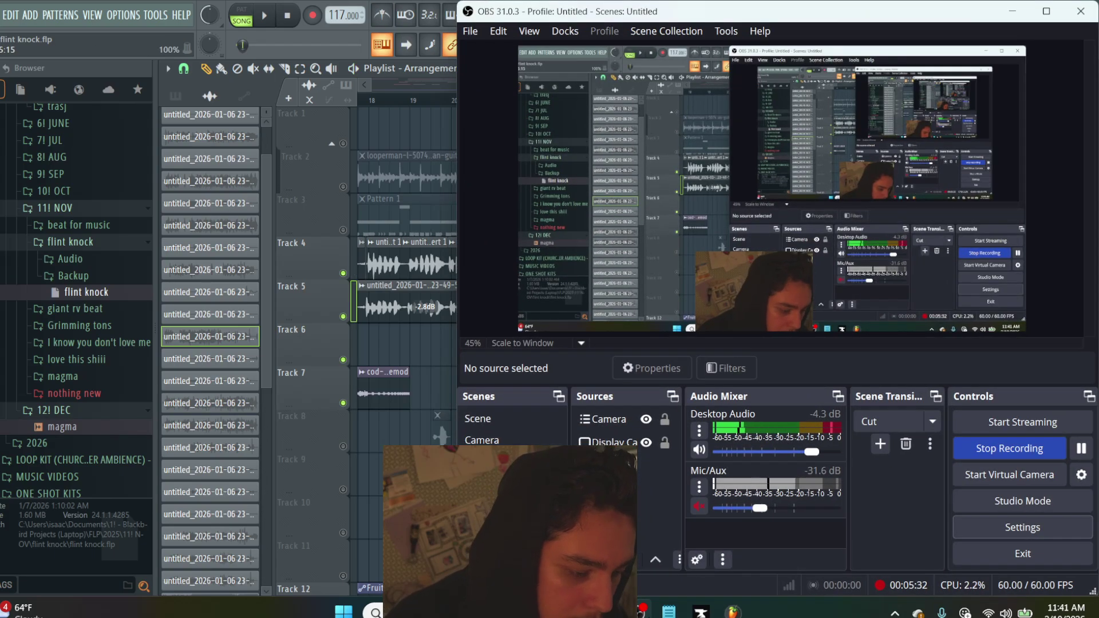
click(381, 496)
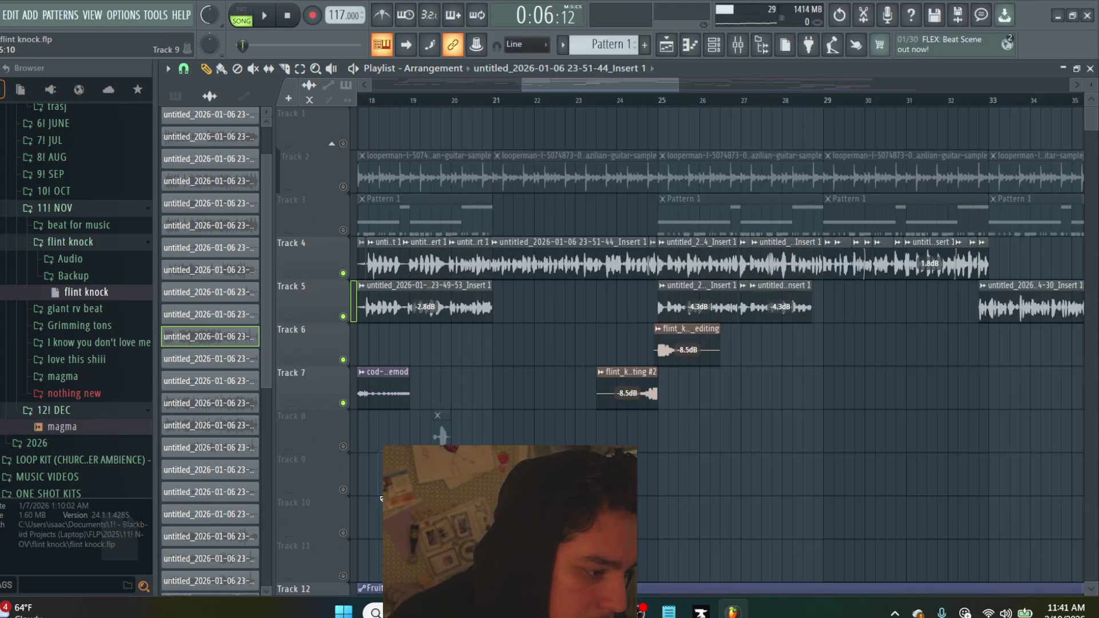
ctrl+scroll(398, 392, down, 8)
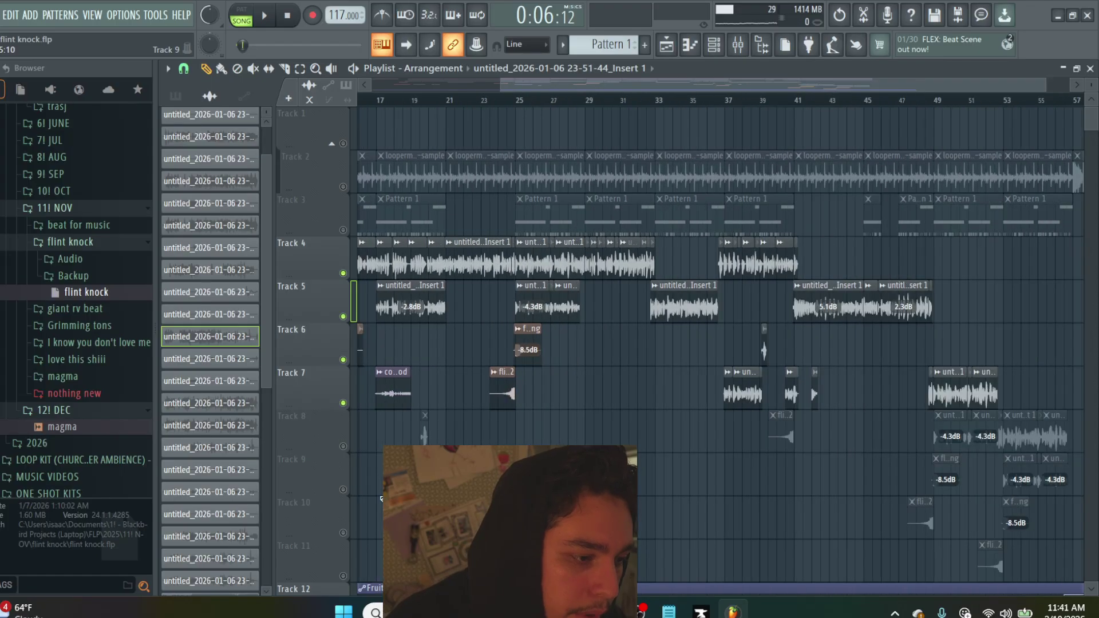
Return to the beginning of the arrangement and place the playhead at bar 1
scroll(398, 392, up, 2)
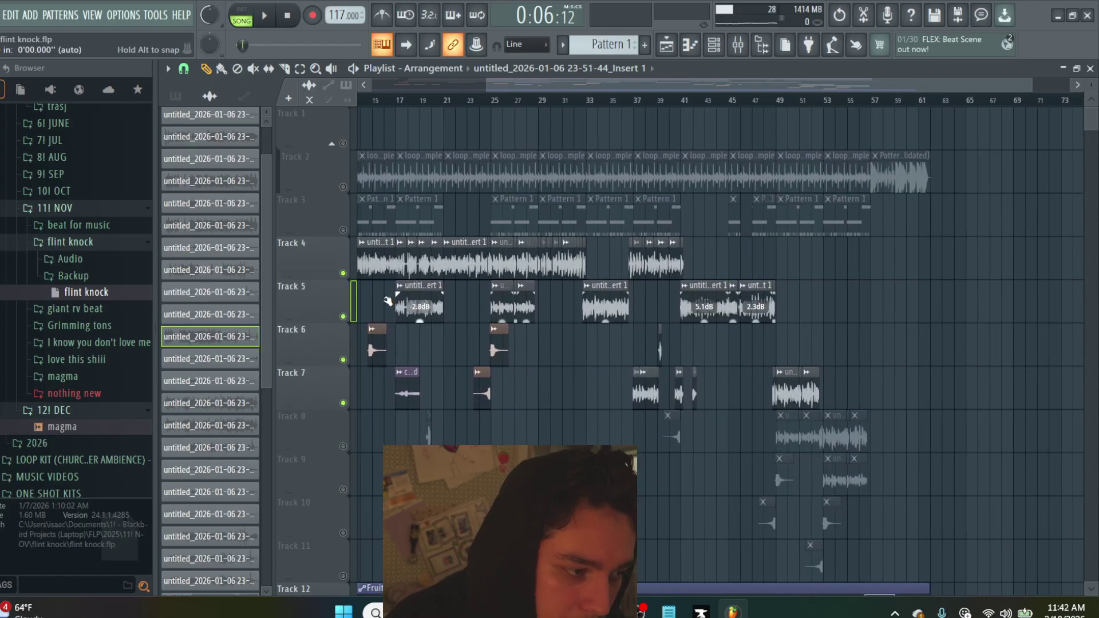
drag(507, 85, 383, 71)
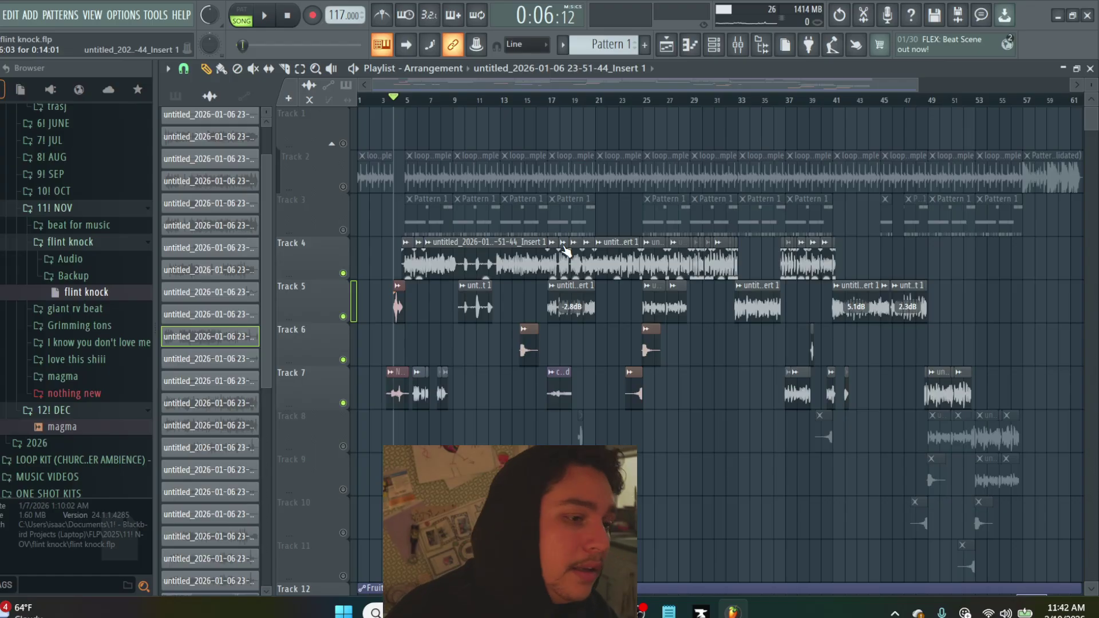
click(361, 101)
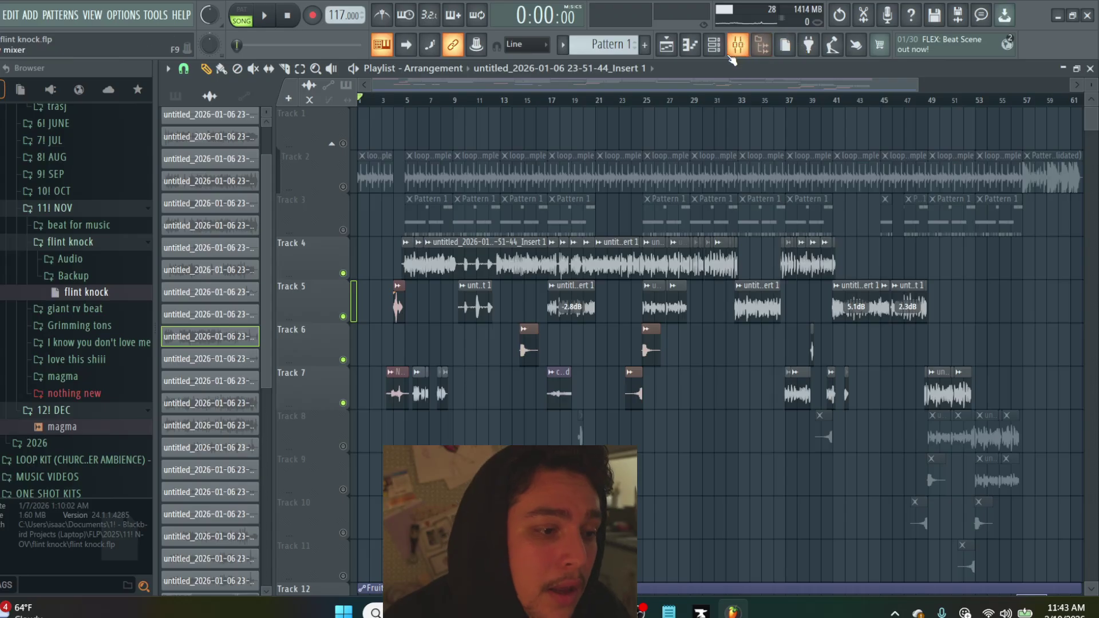
Open the mixer and select the empty Insert 22 track
click(738, 47)
click(736, 49)
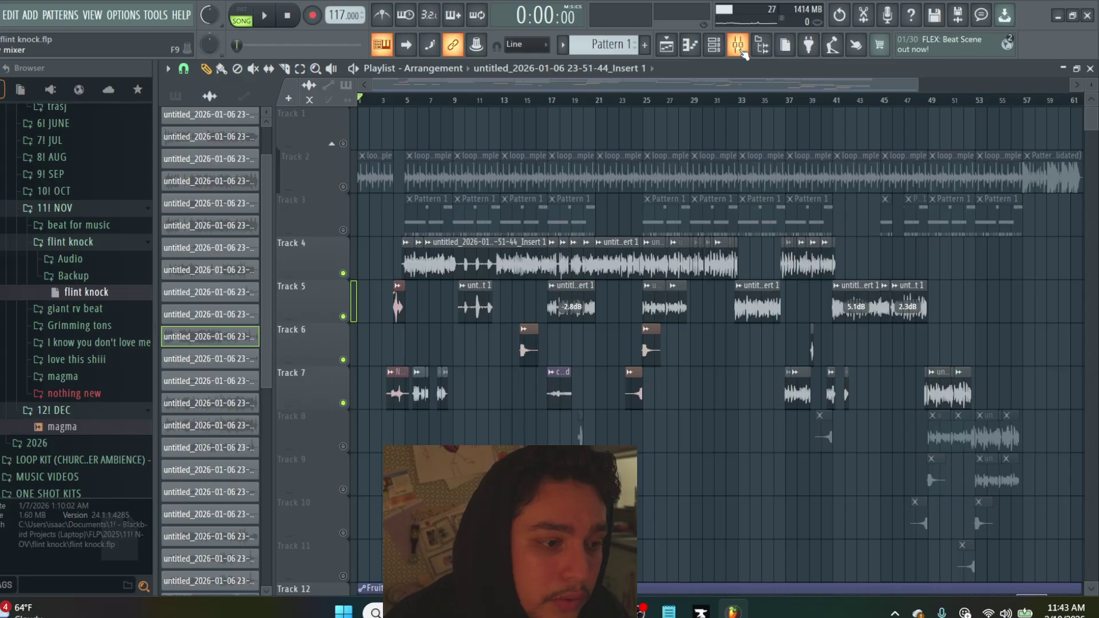
click(742, 52)
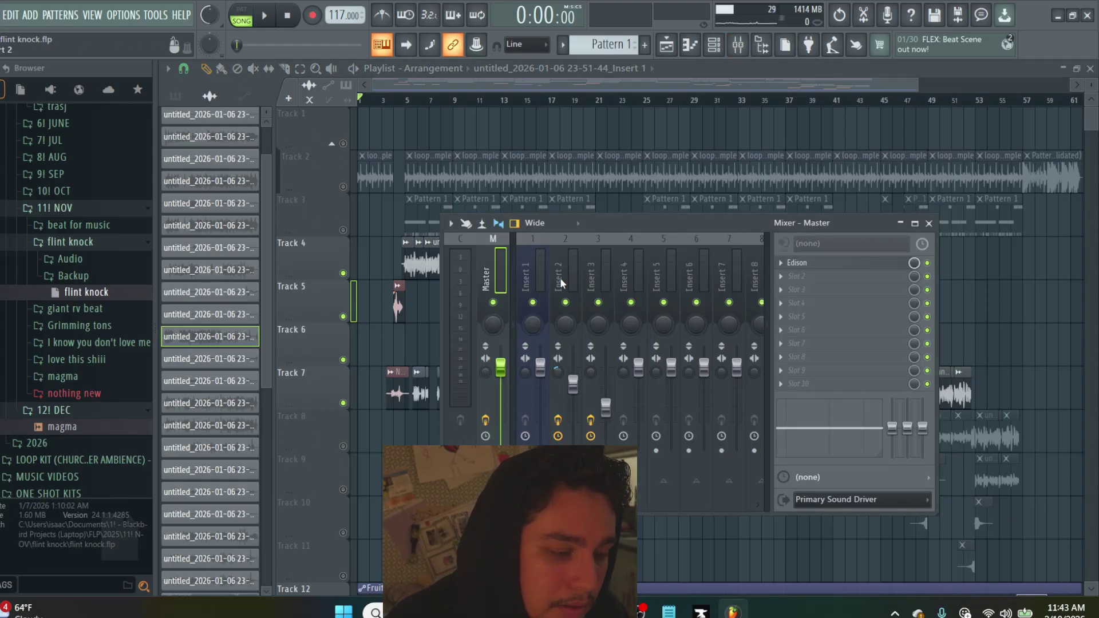
scroll(560, 277, right, 6)
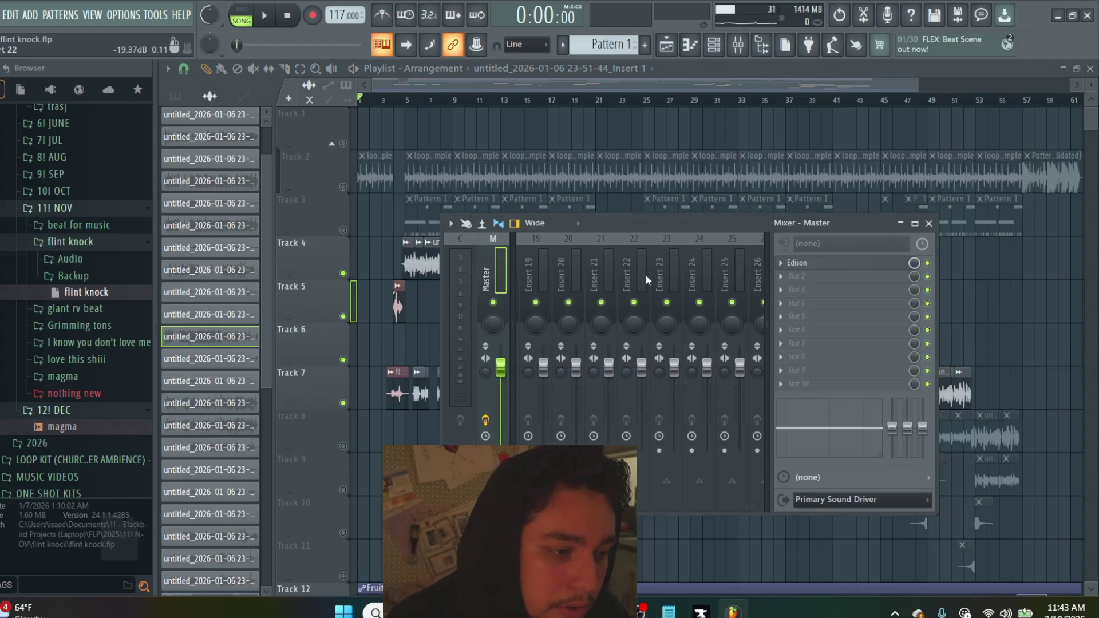
click(636, 281)
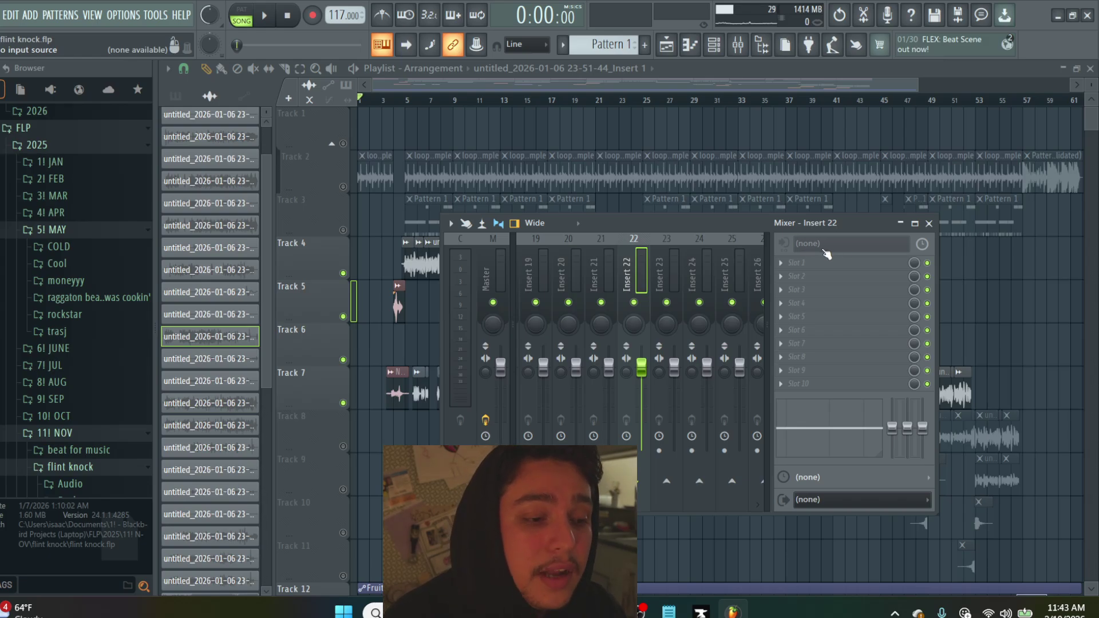
Try Speakers (Realtek(R) Audio) as the audio device, restore Primary Sound Driver, and close the audio settings
click(130, 17)
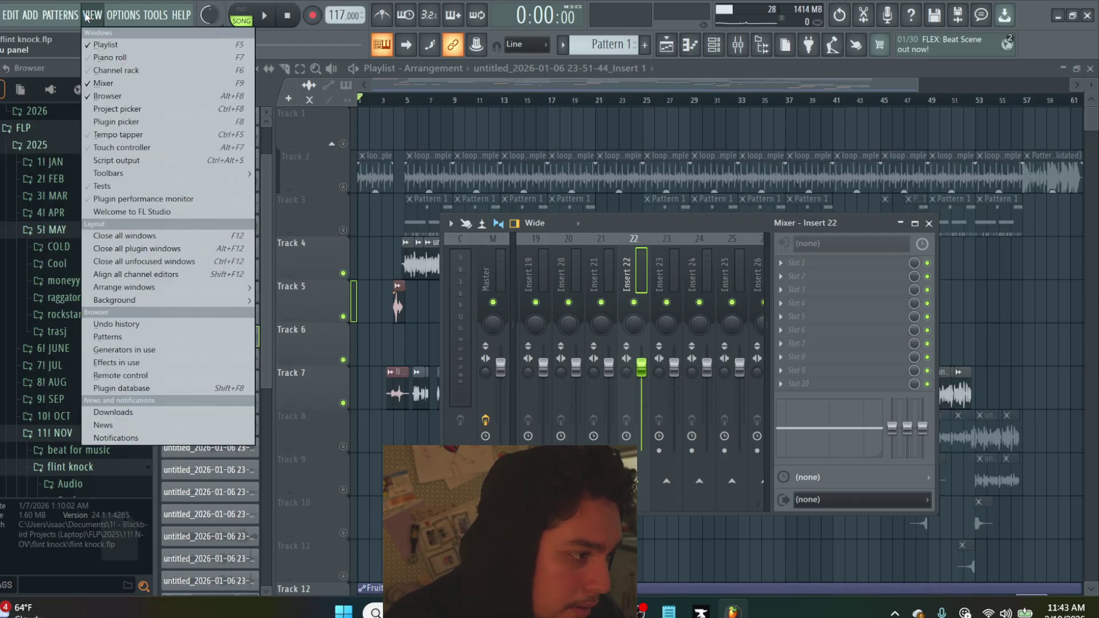
mouse_move(0, 16)
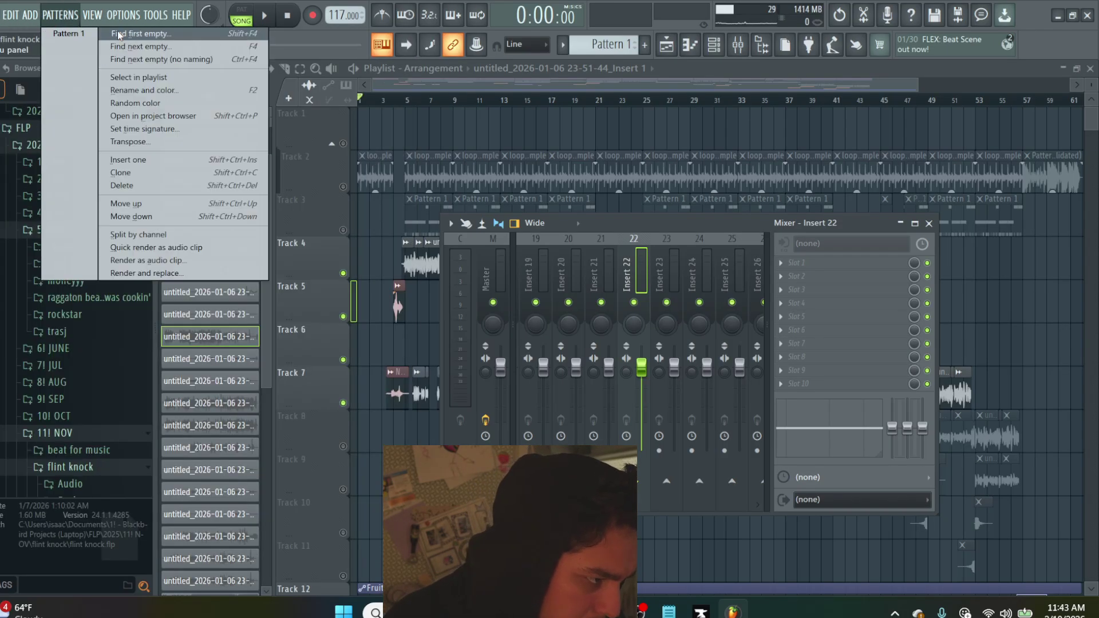
click(117, 16)
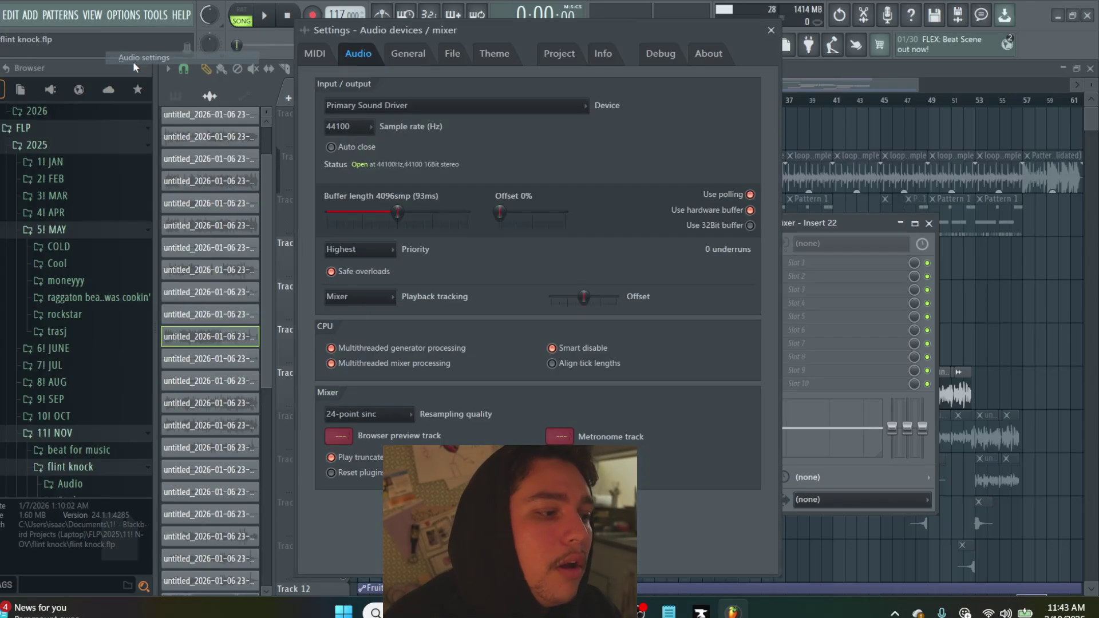
click(137, 57)
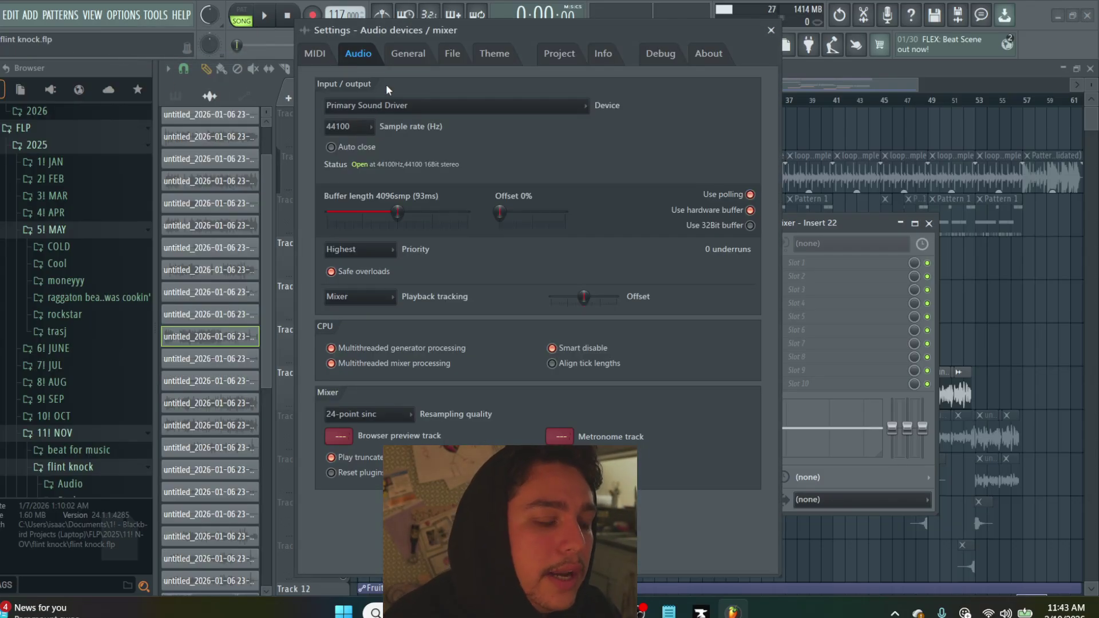
click(354, 108)
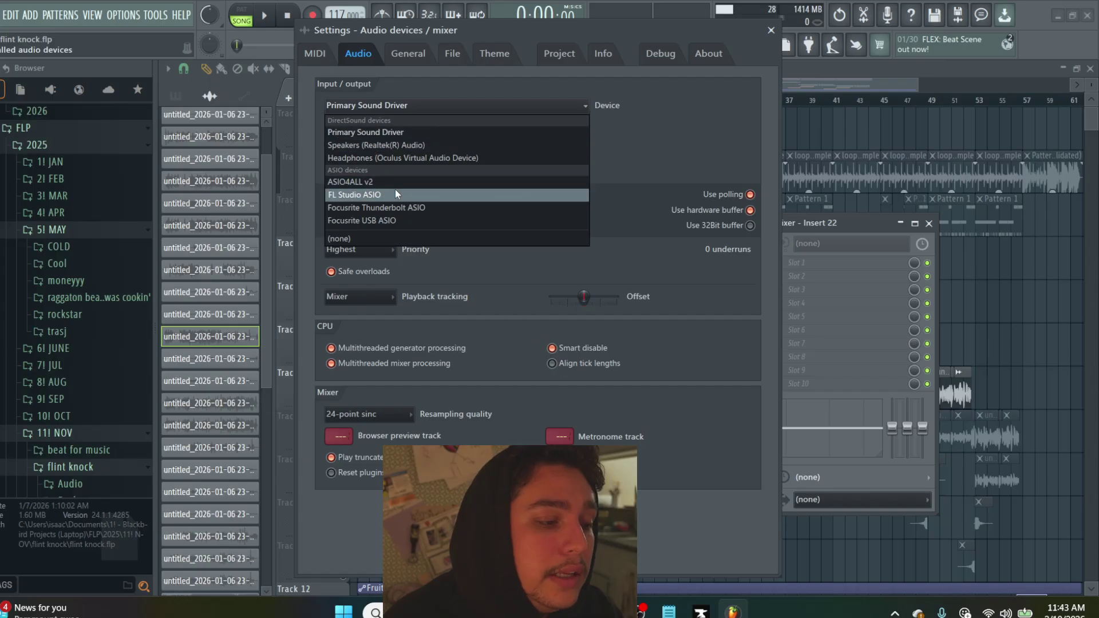
click(424, 147)
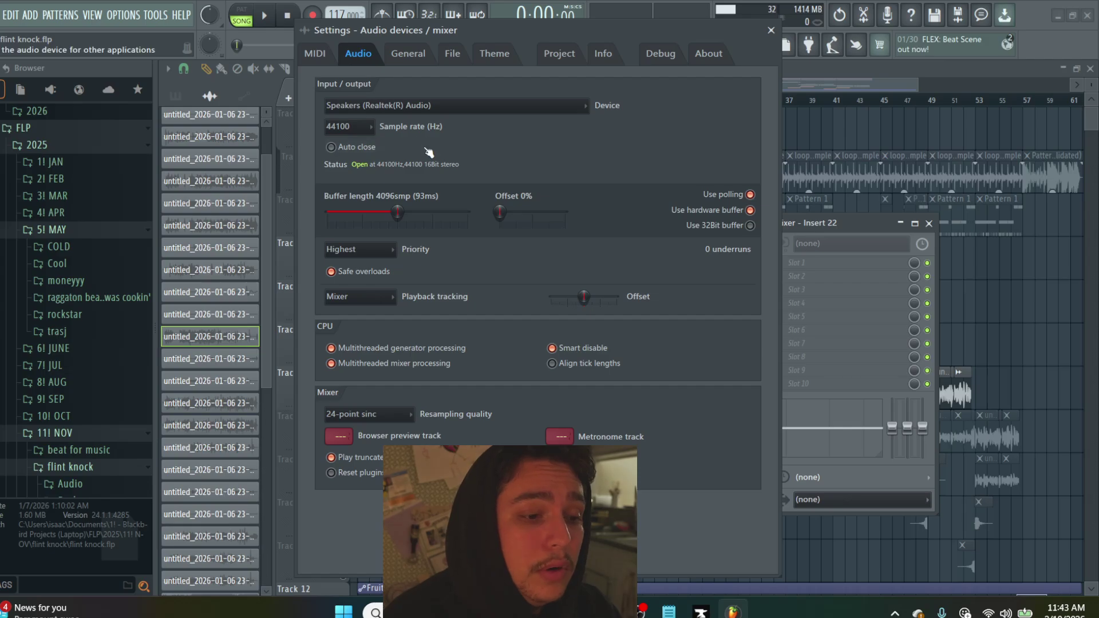
click(400, 106)
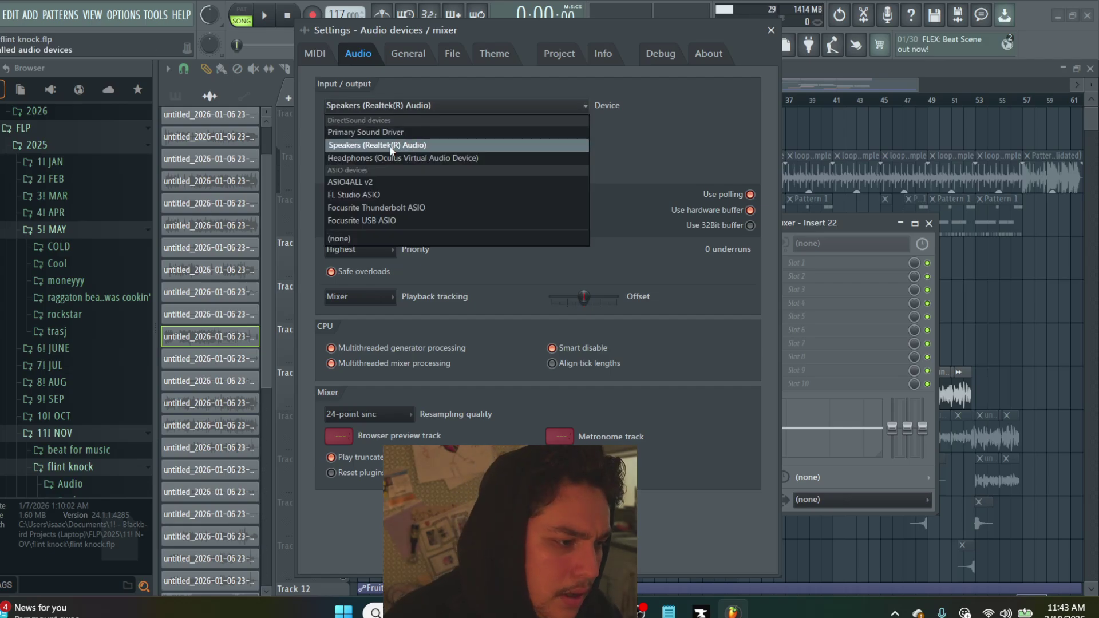
click(387, 132)
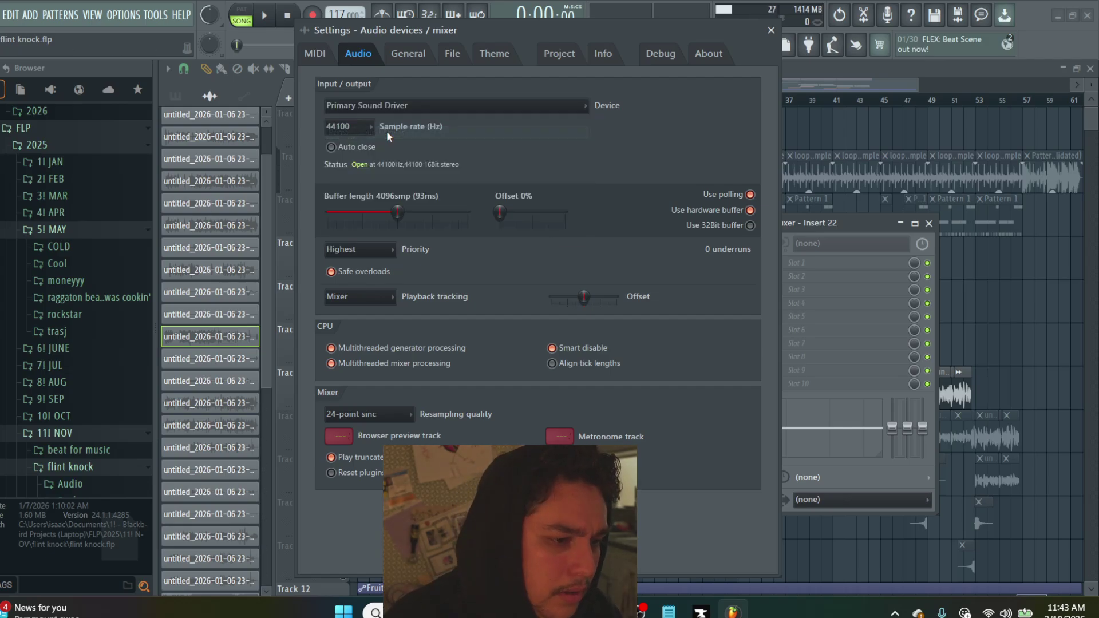
click(770, 30)
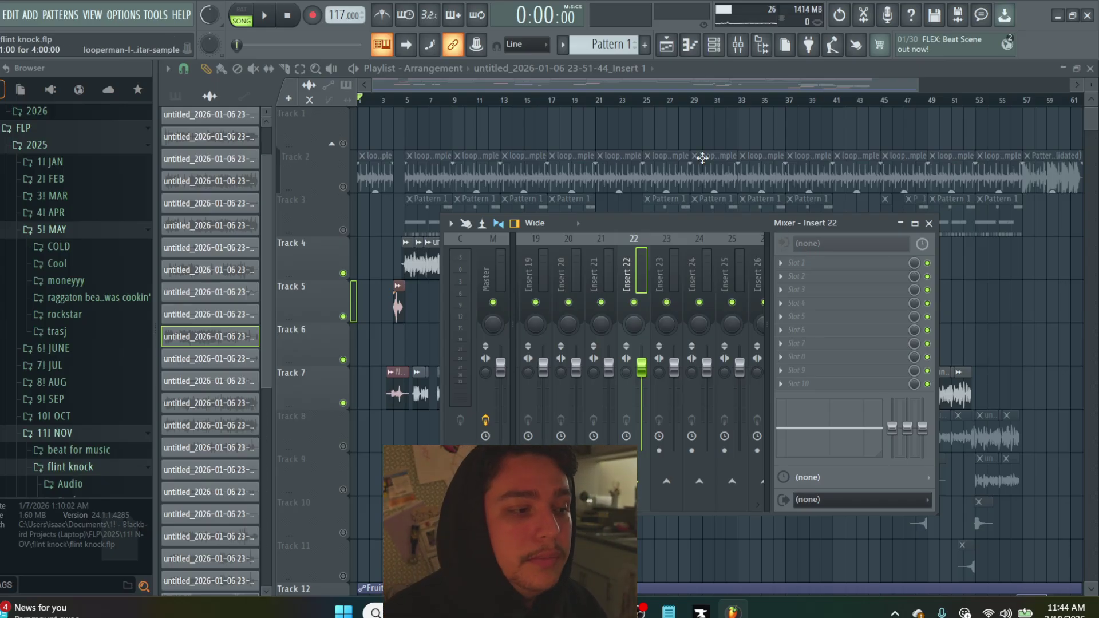
Set the audio device to FL Studio ASIO and close the settings window
click(127, 16)
click(142, 59)
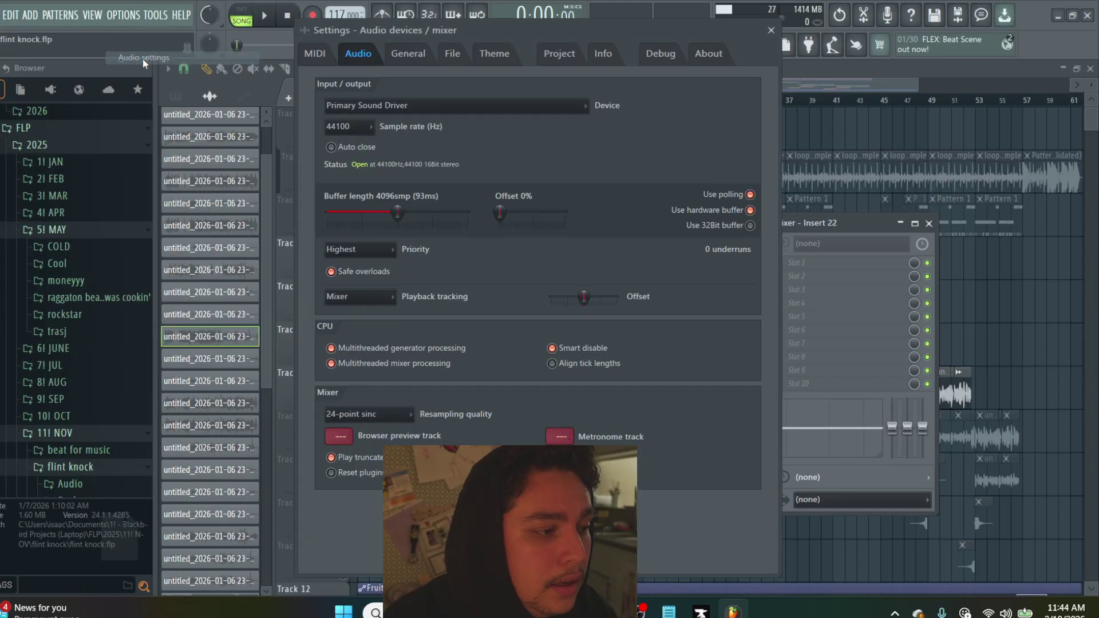
click(353, 106)
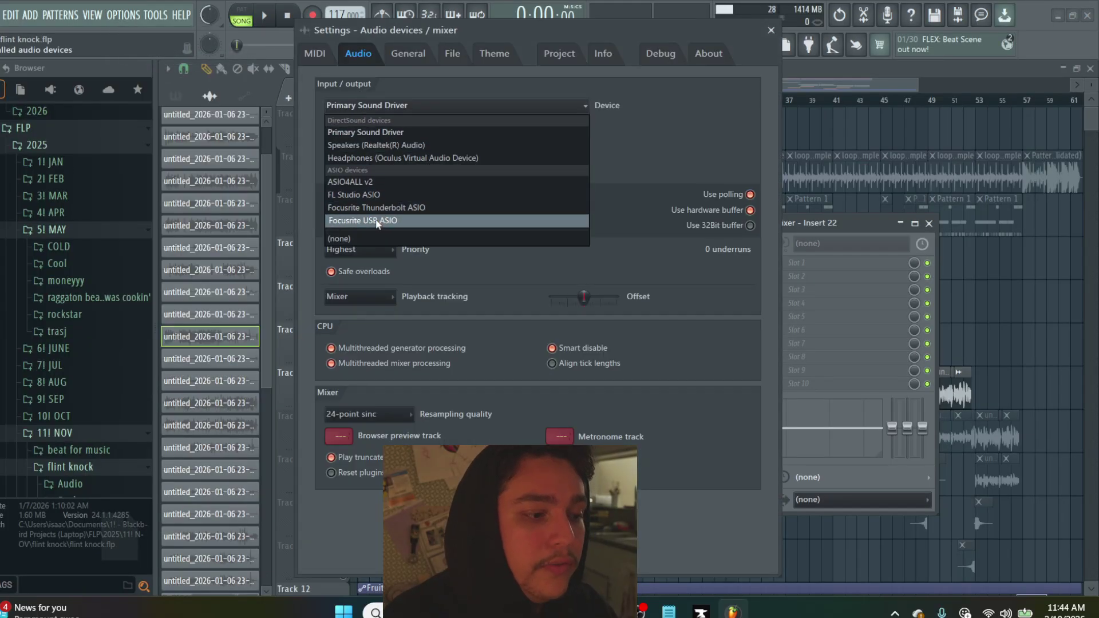
click(359, 195)
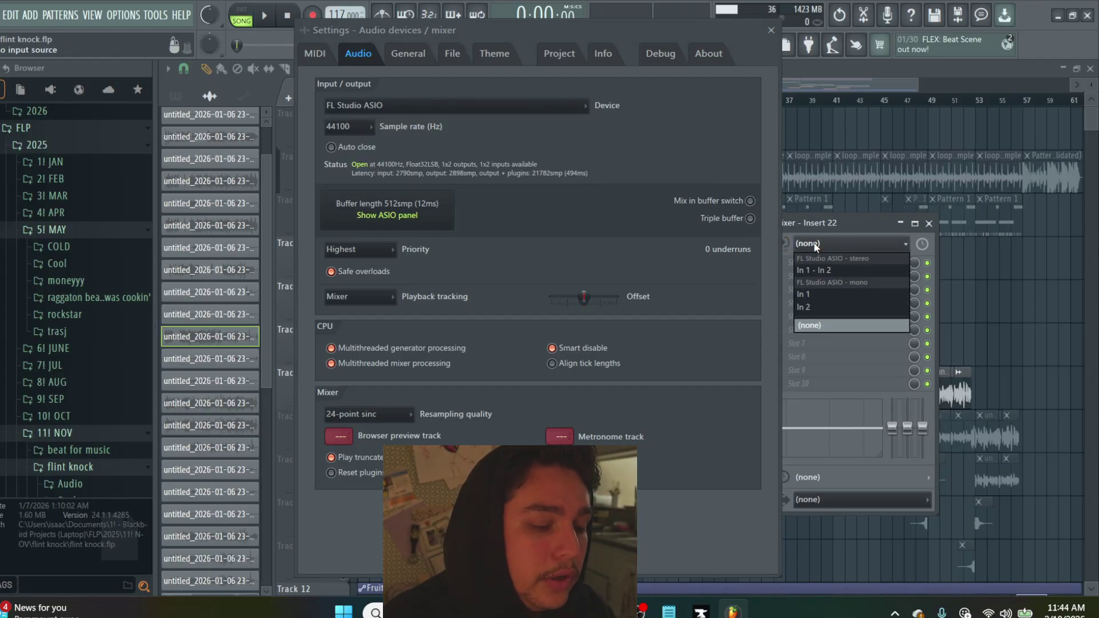
click(455, 103)
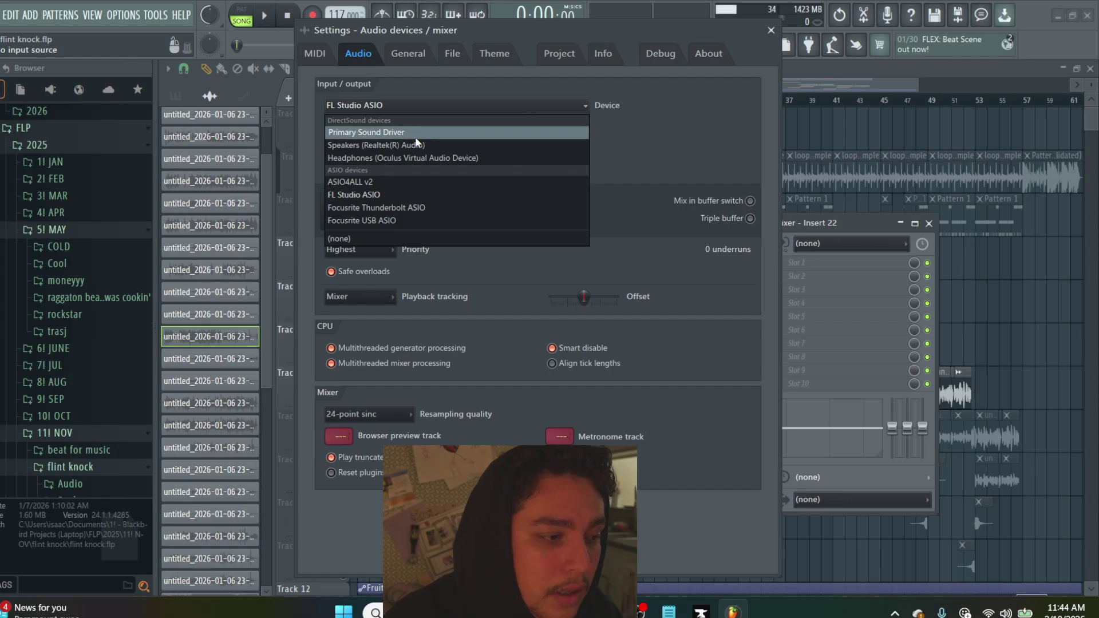
click(771, 29)
Set Insert 22's audio input to mono In 1 and decline the switch to external input only
click(819, 244)
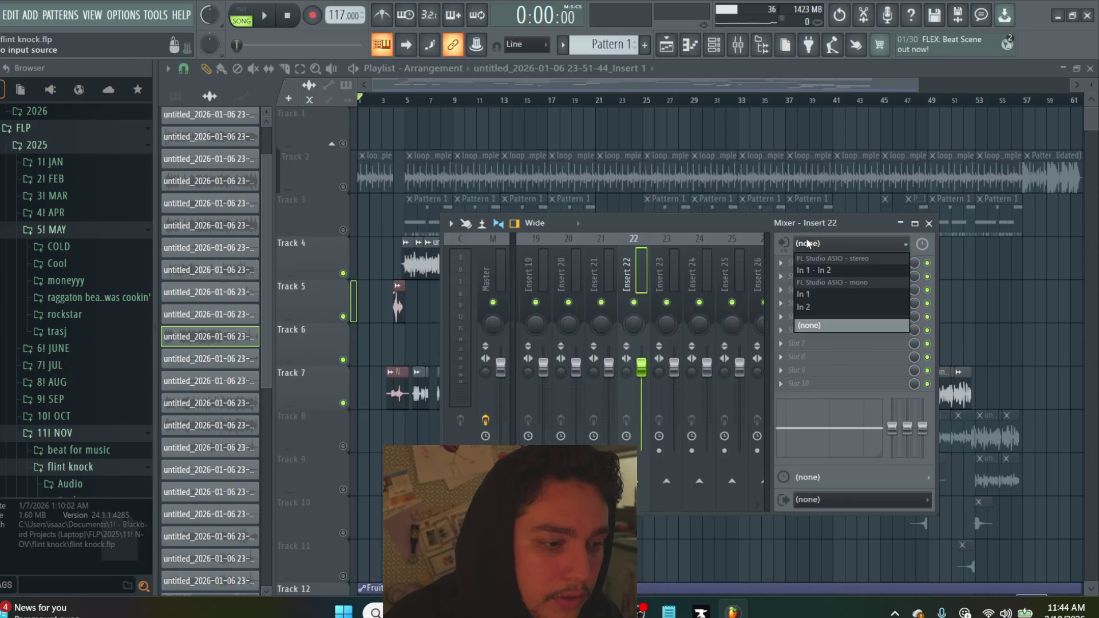
click(809, 292)
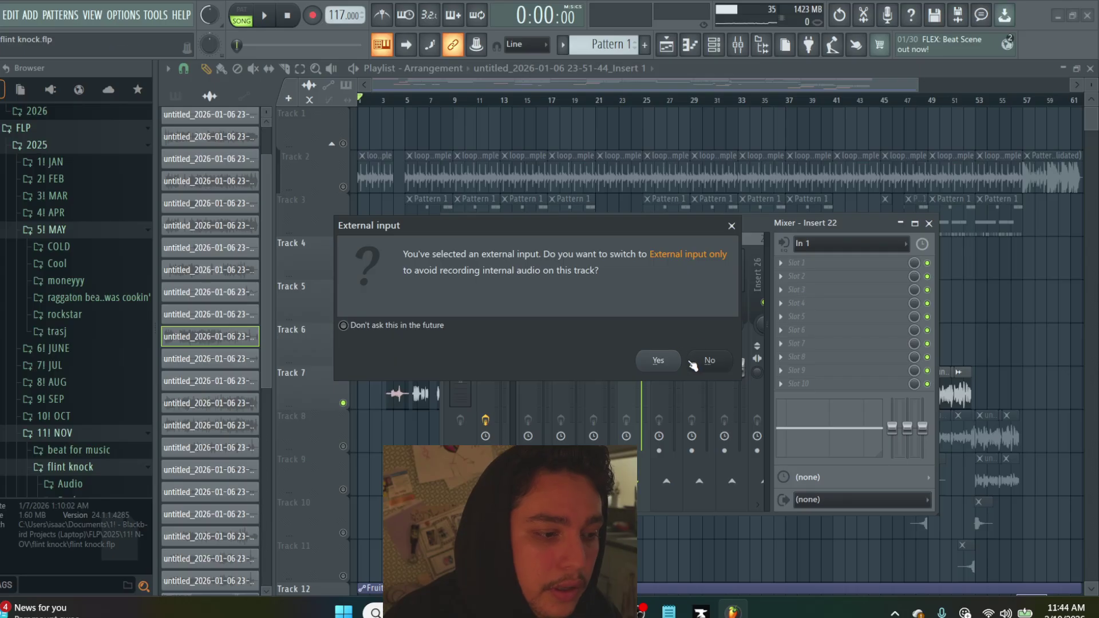
click(696, 365)
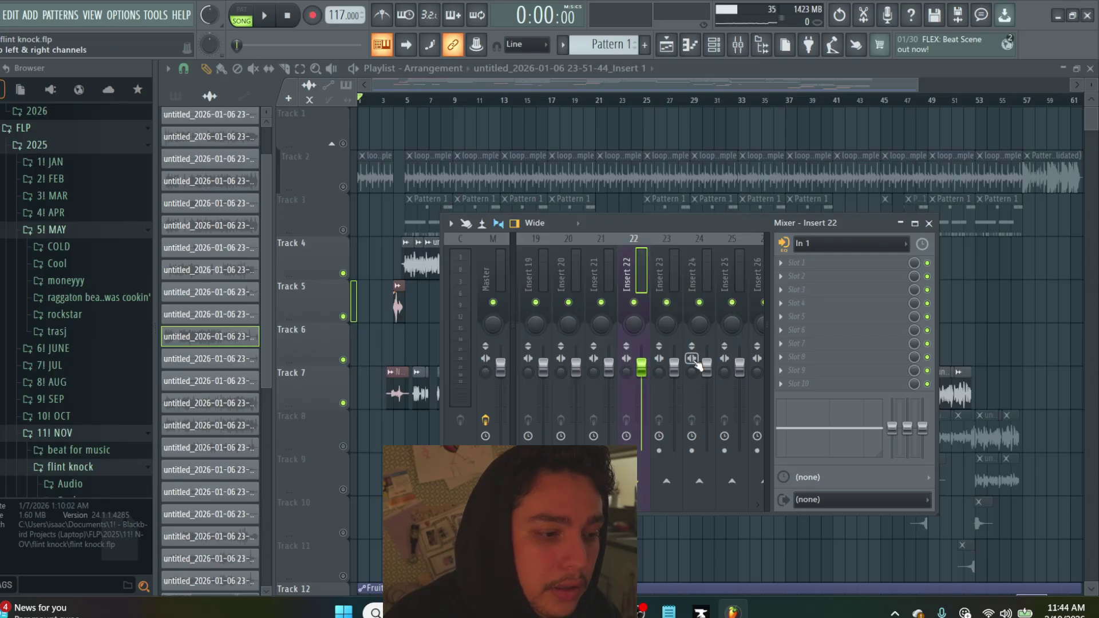
Mute Insert 22 and lower its volume fader
click(634, 302)
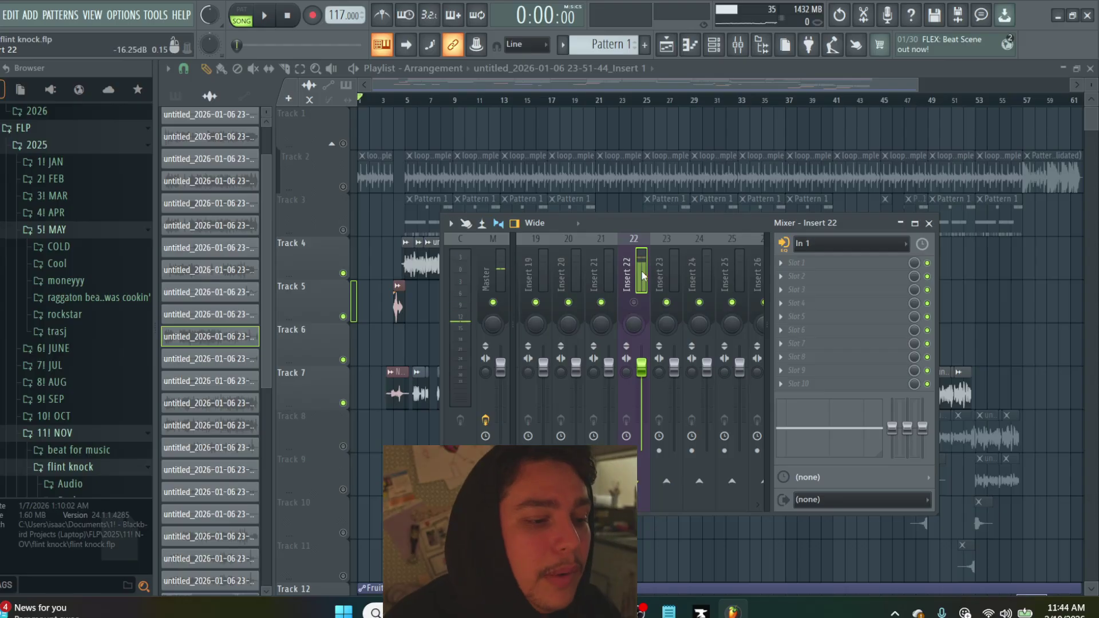
drag(641, 367, 641, 406)
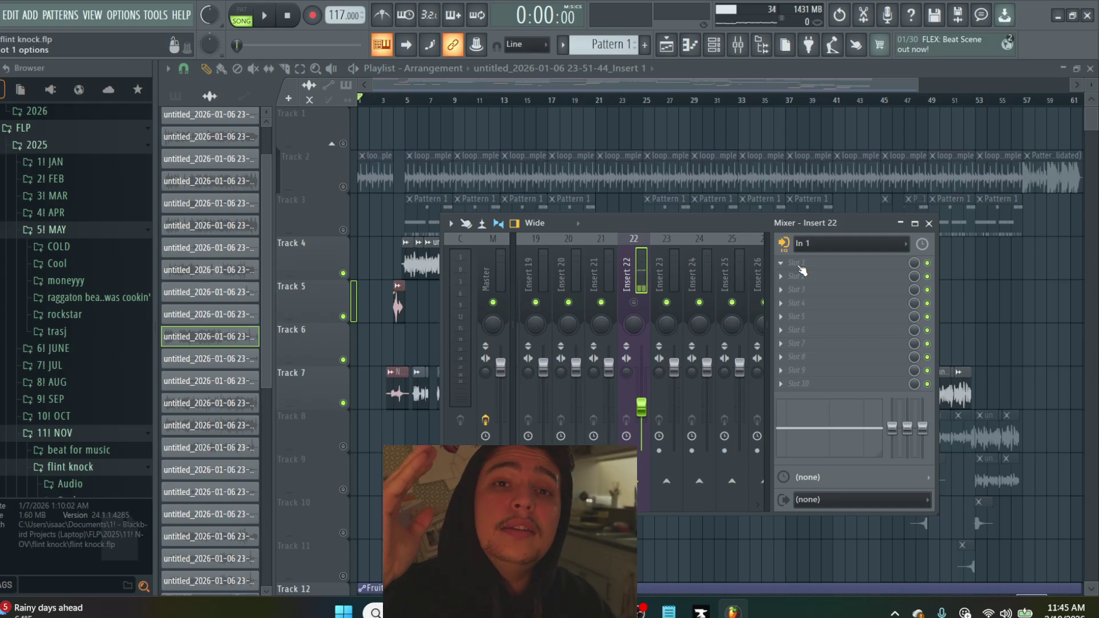
Route Insert 22 to Insert 23 and remove Insert 22's send to the Master
drag(716, 227, 617, 115)
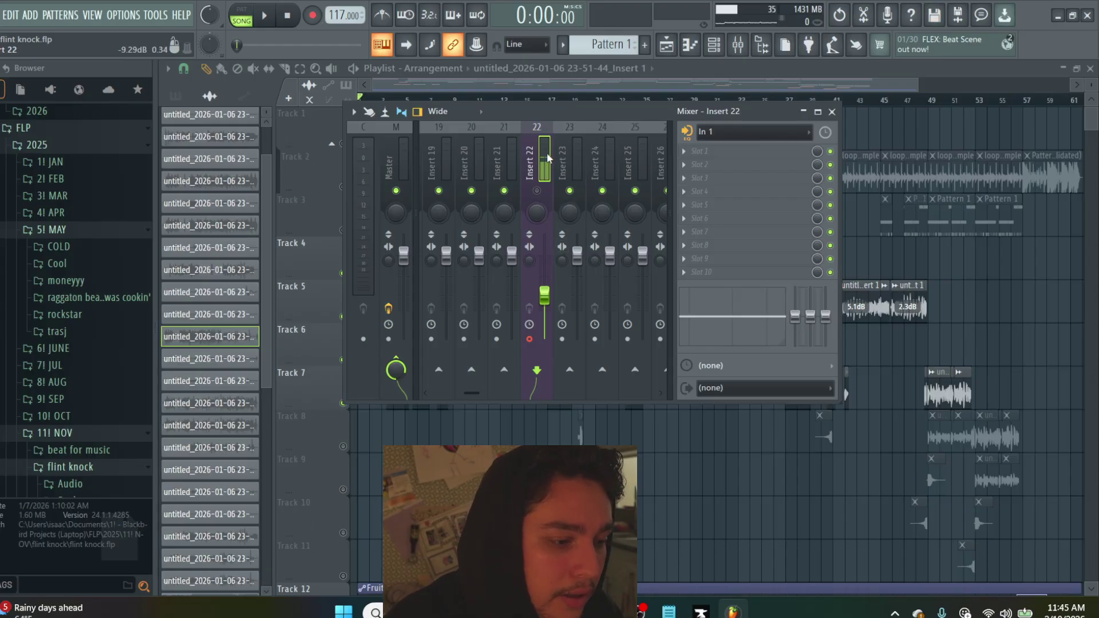
click(575, 383)
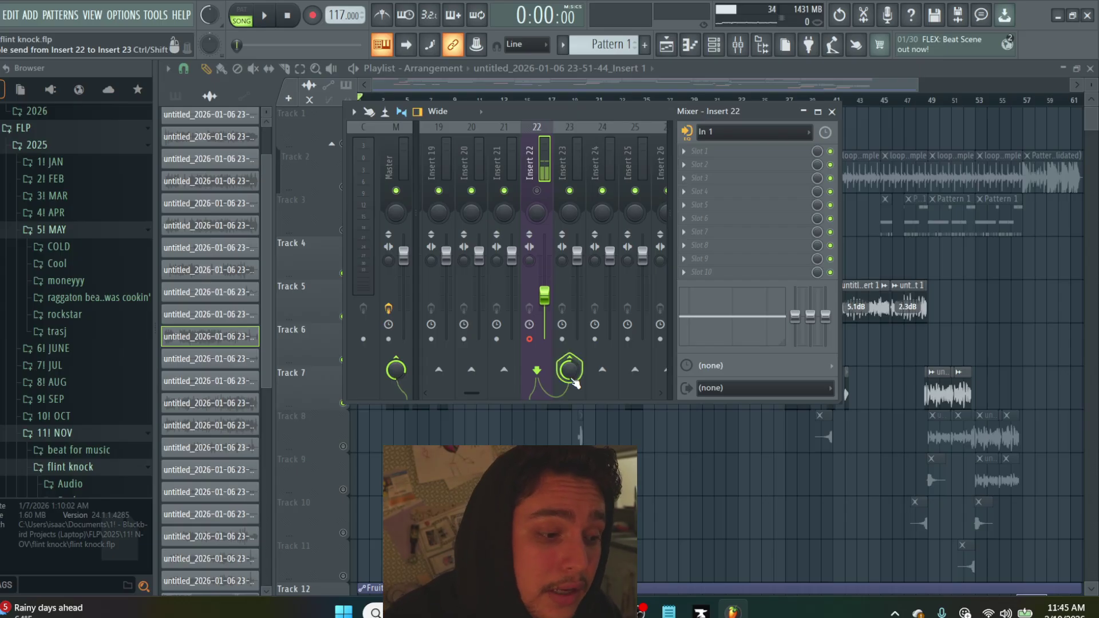
click(574, 150)
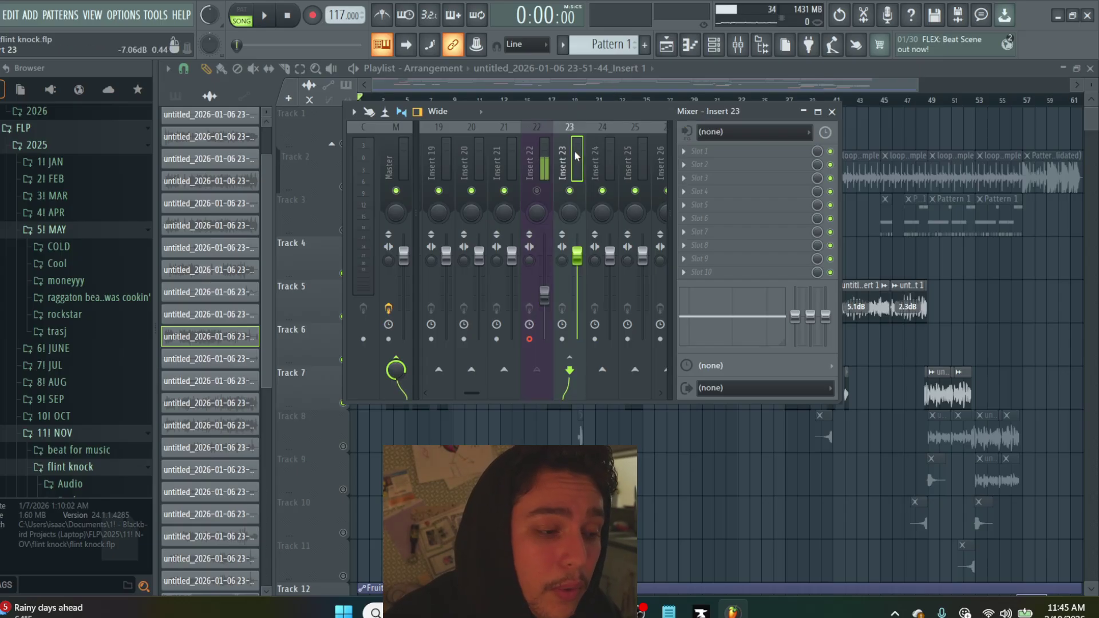
click(533, 168)
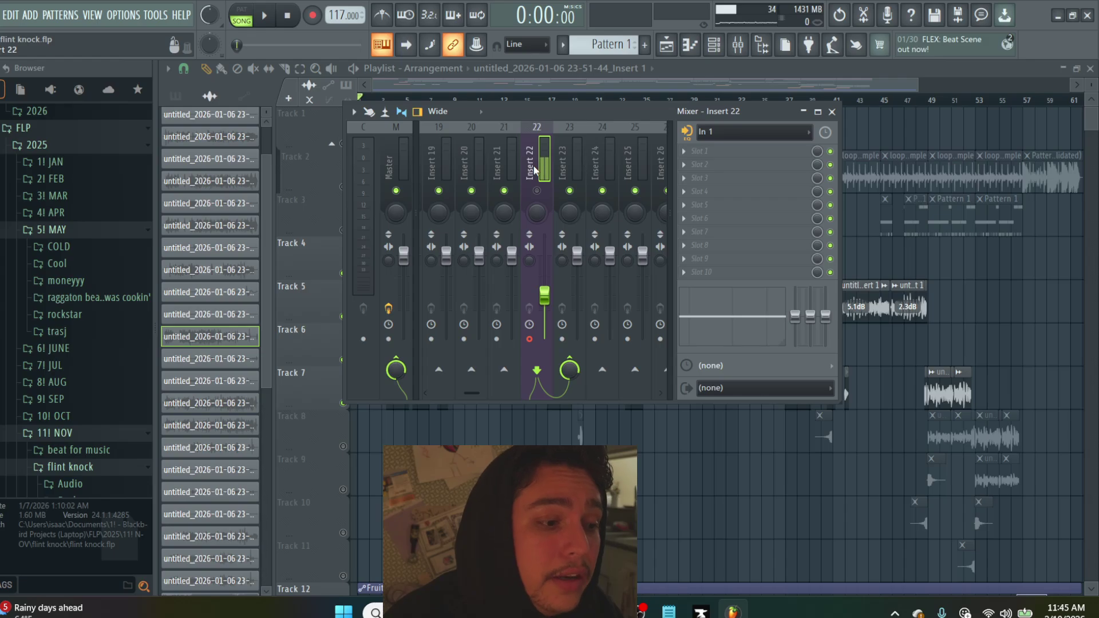
click(393, 357)
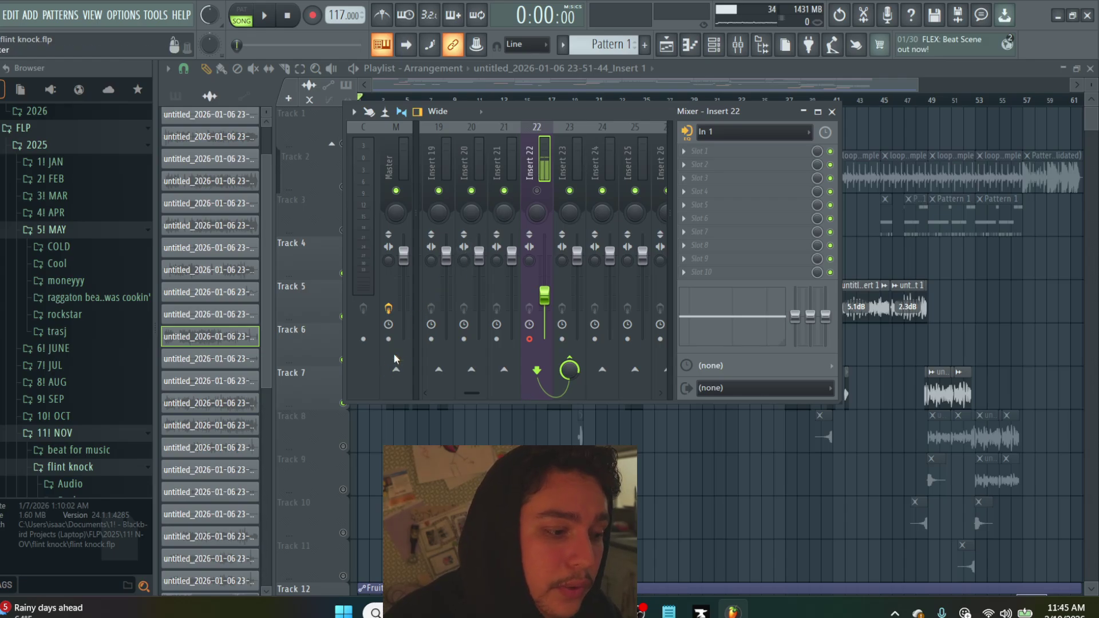
Mute Insert 23, leave Insert 22 unmuted, and close the mixer
click(536, 190)
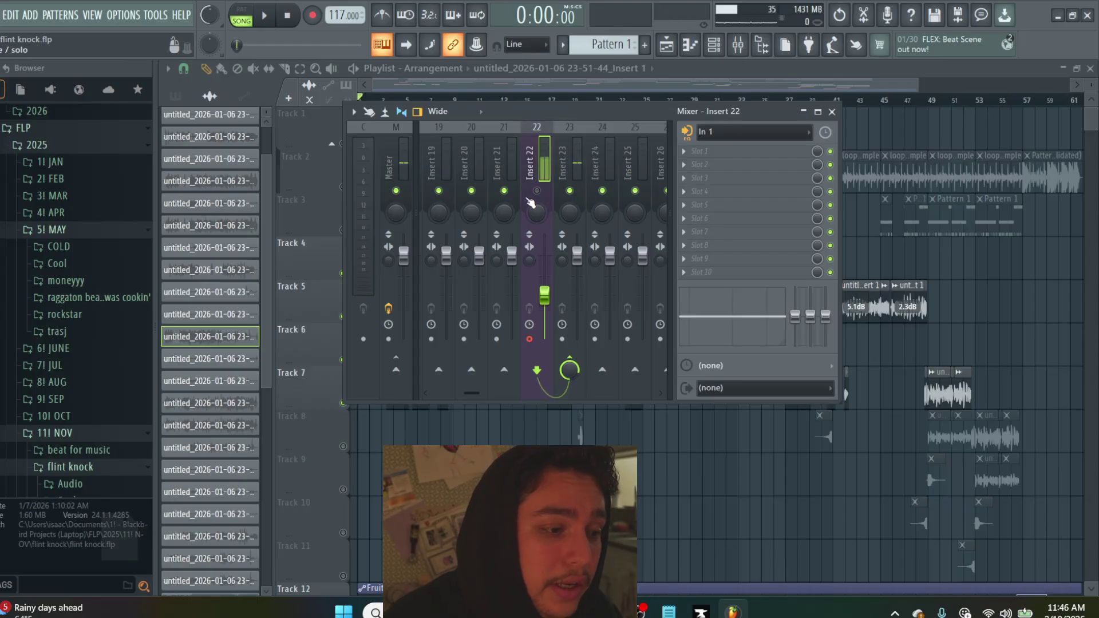
click(569, 191)
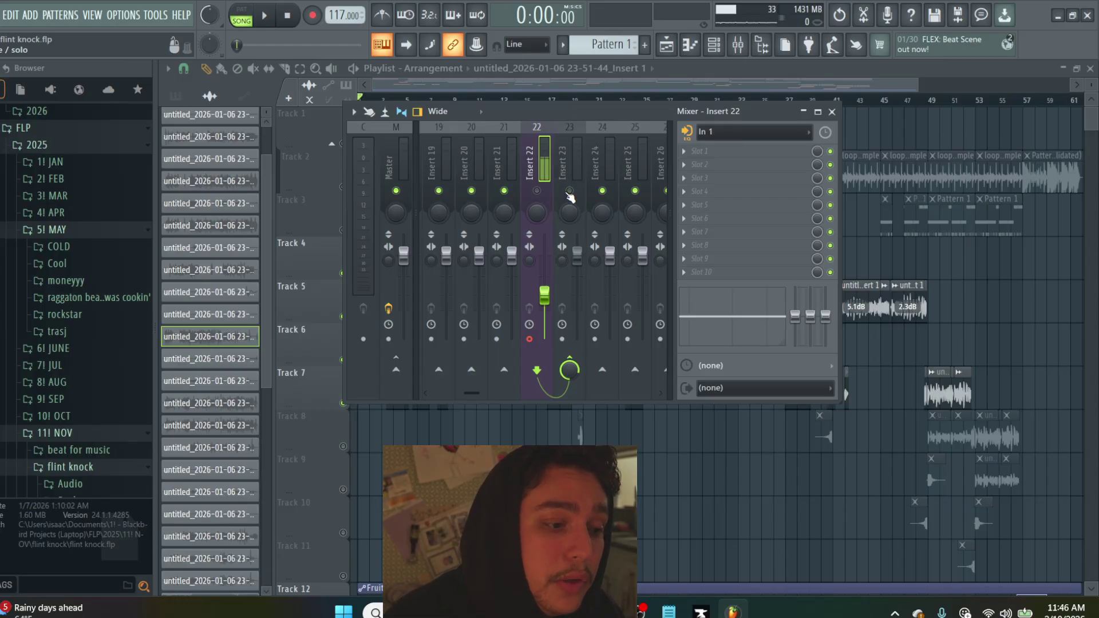
click(538, 191)
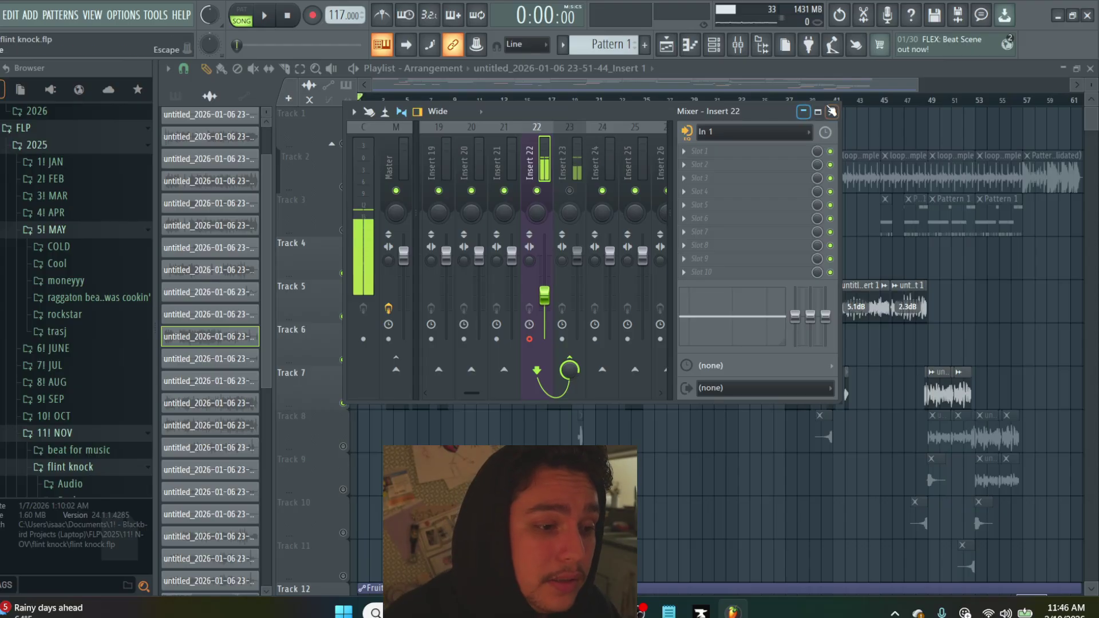
click(832, 111)
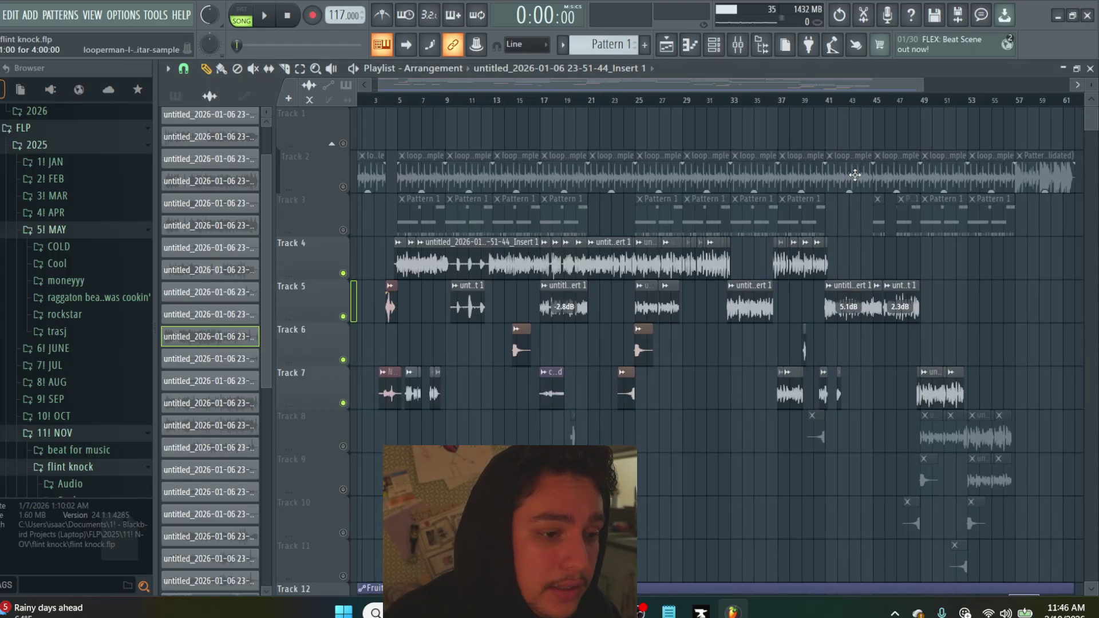
Place the playhead at about bar 66, past the last clips of the arrangement
scroll(854, 175, down, 2)
scroll(854, 176, down, 1)
click(1012, 100)
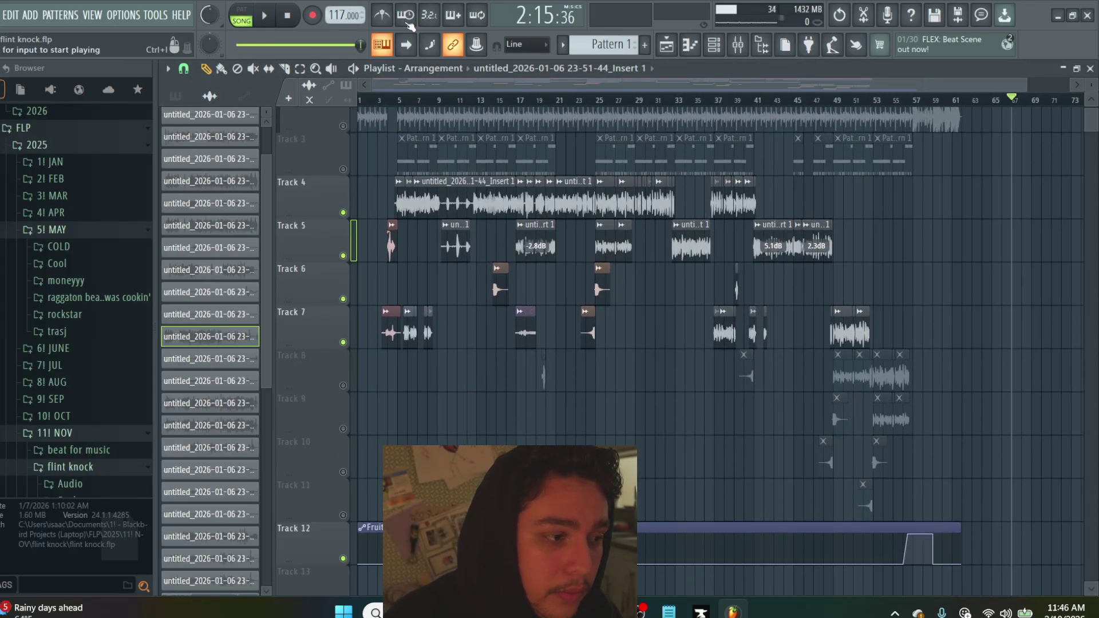
Record a short test take onto Track 1 starting at about bar 66, and stop the recording
scroll(828, 281, up, 1)
key(space)
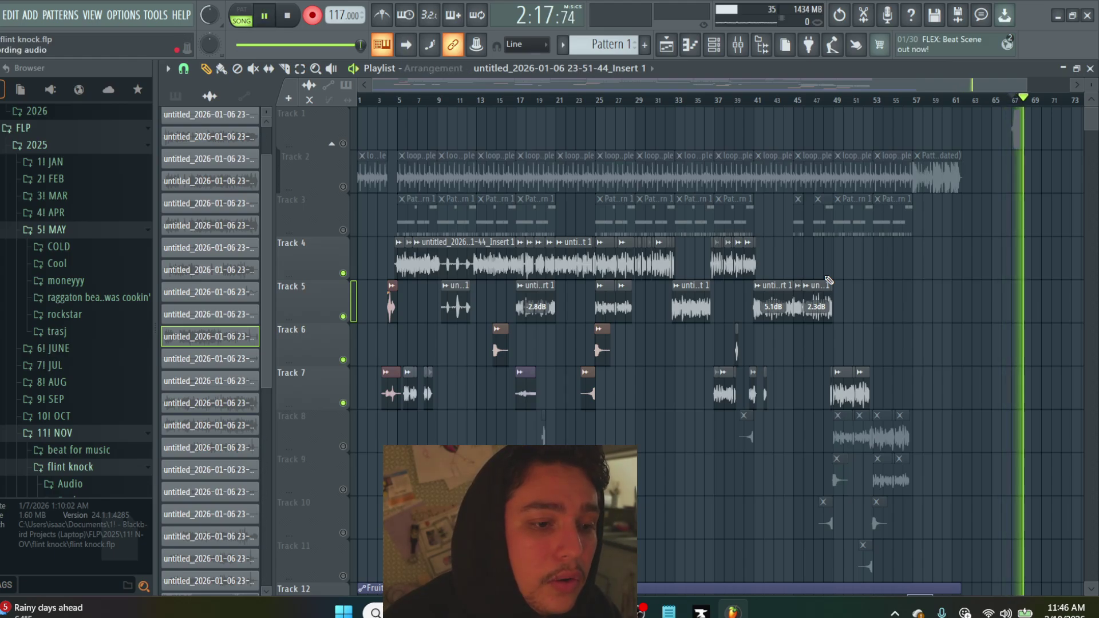
key(space)
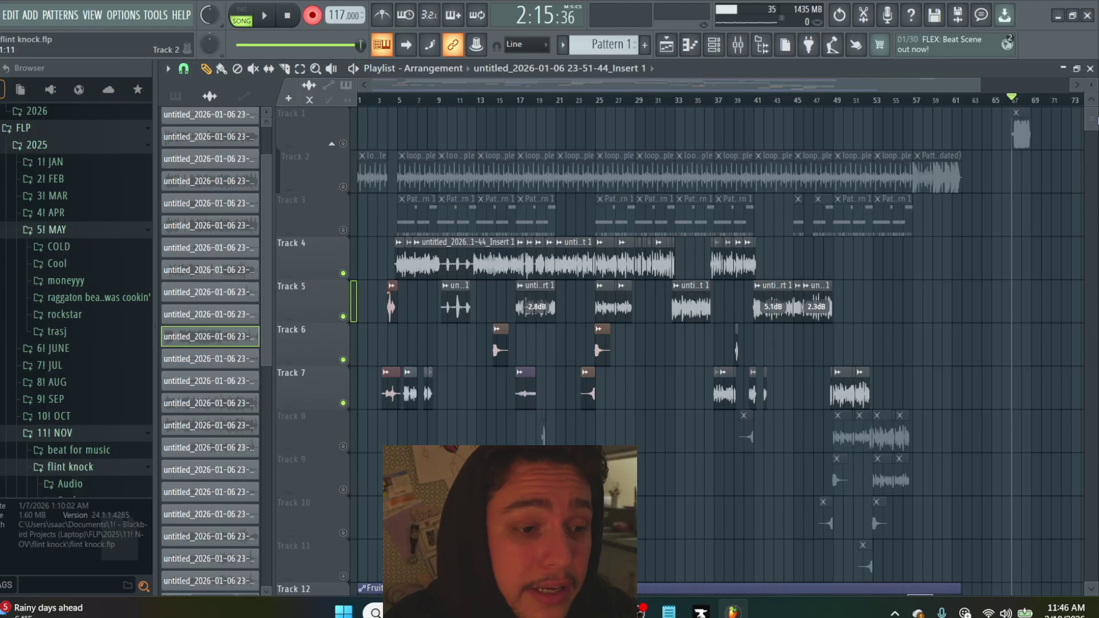
Remove the test take from Track 1 and return the playhead to the song's start with recording disarmed
scroll(572, 320, up, 3)
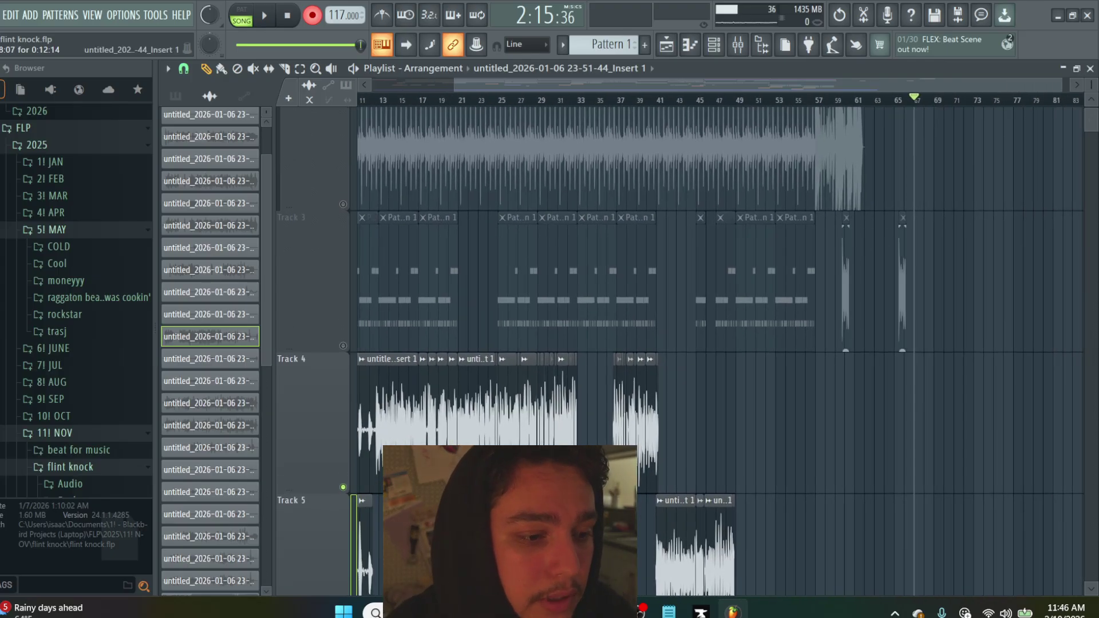
scroll(1074, 246, up, 3)
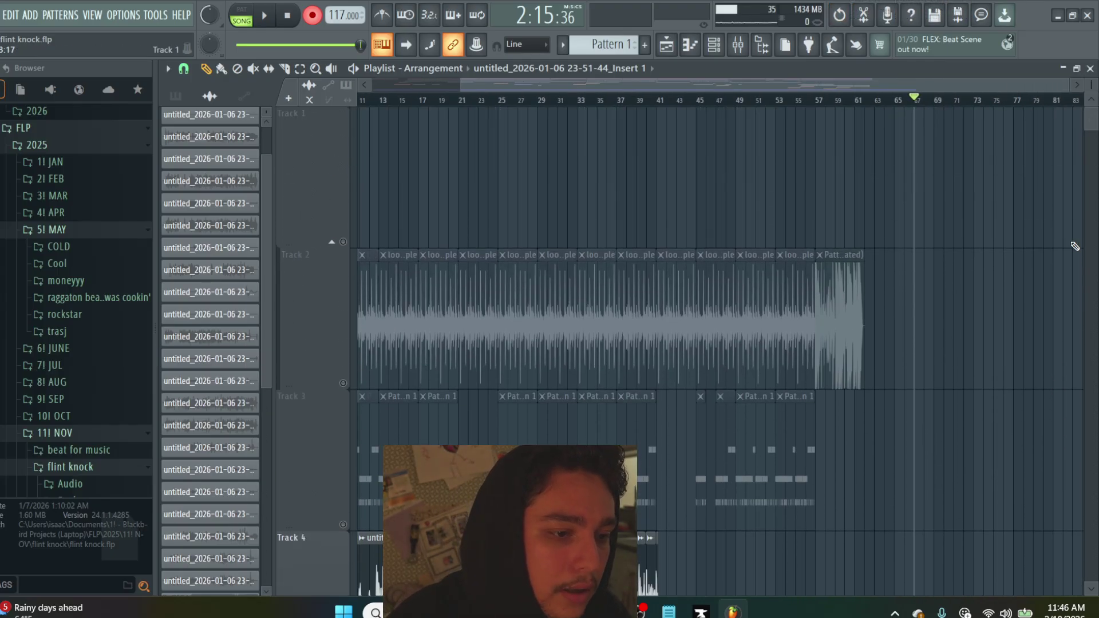
scroll(1075, 246, down, 3)
scroll(1075, 246, down, 3)
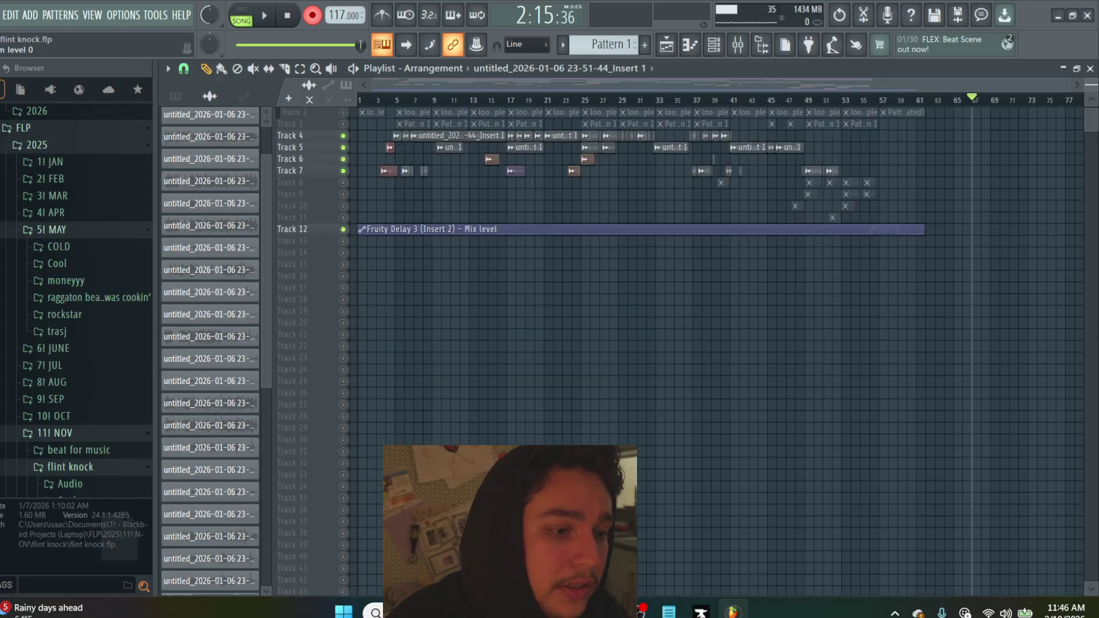
scroll(572, 257, up, 3)
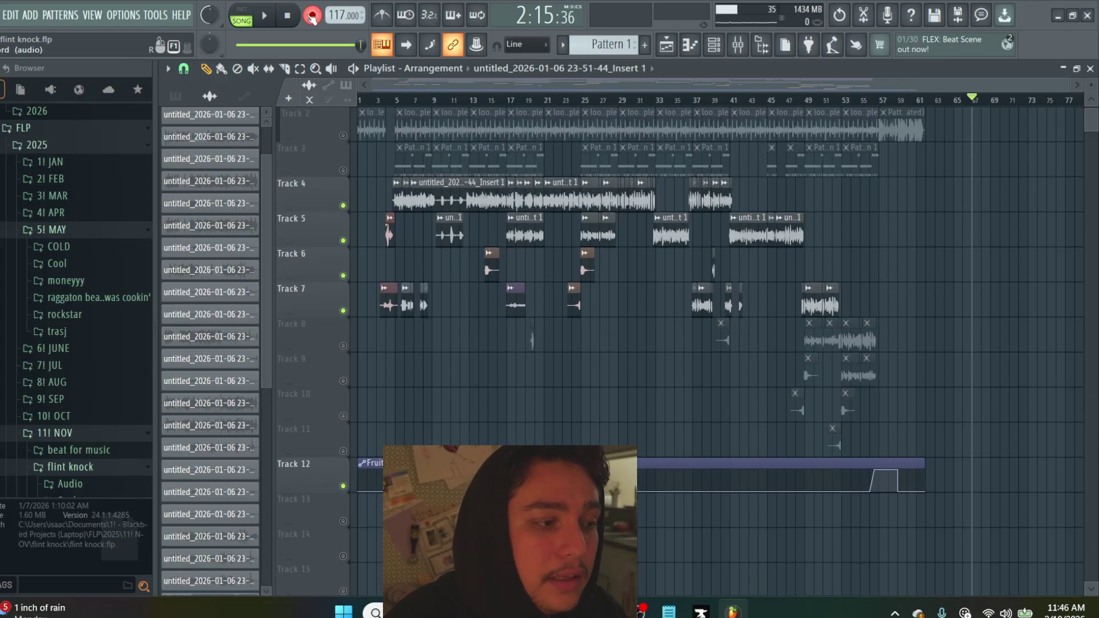
click(287, 16)
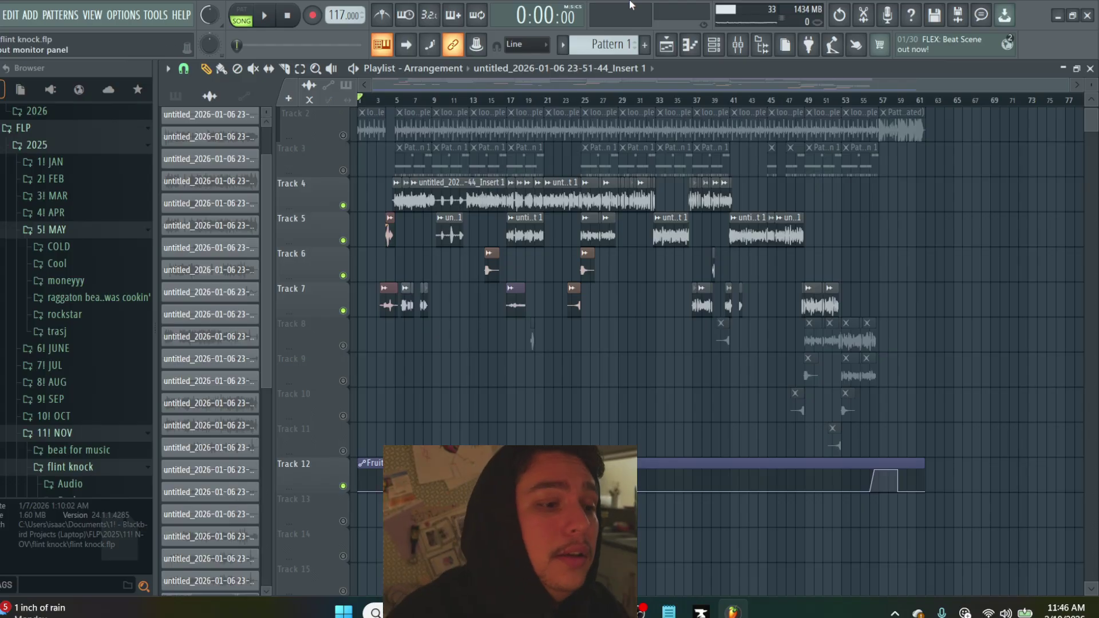
Open the mixer and switch to the OBS window
click(738, 44)
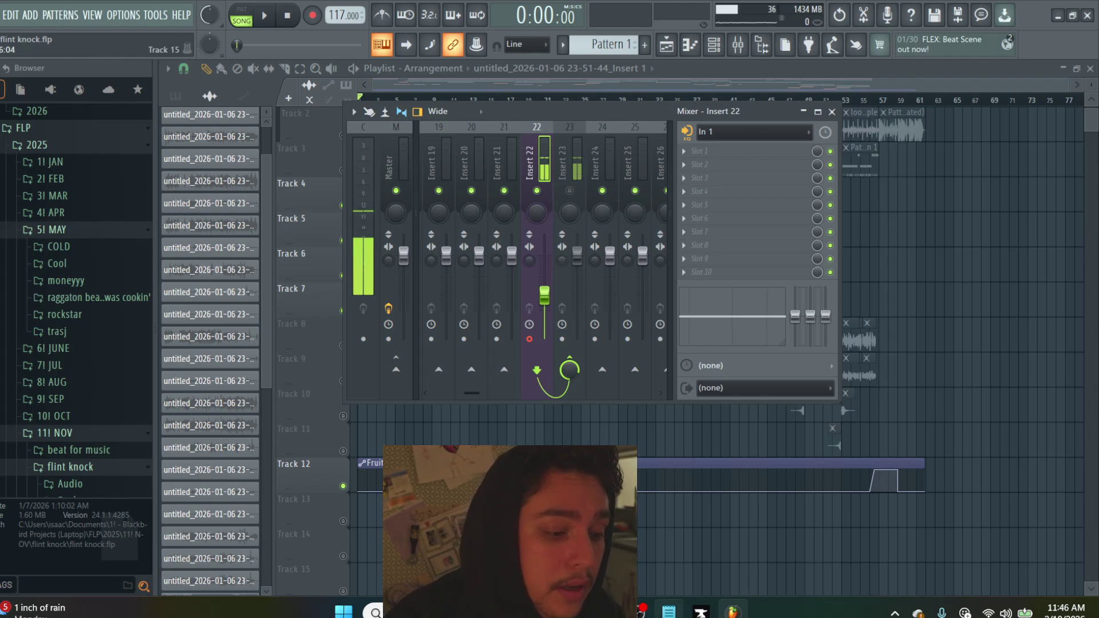
click(687, 486)
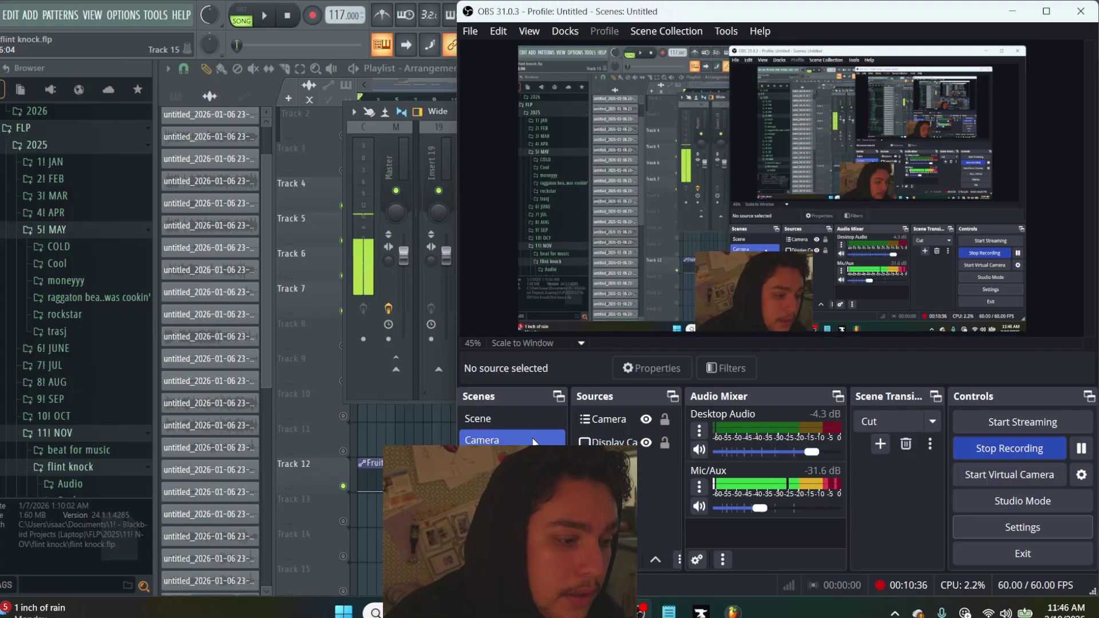
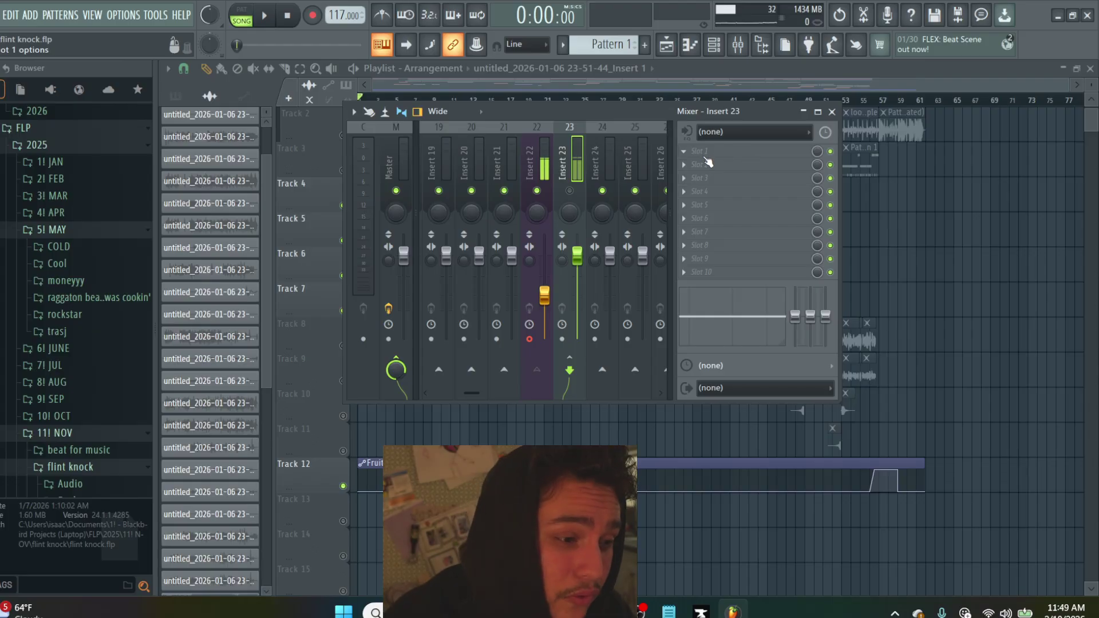
Load Fruity Parametric EQ 2 in Insert 23's first slot, boosting treble band 6 strongly and high-mid band 5 slightly
click(709, 157)
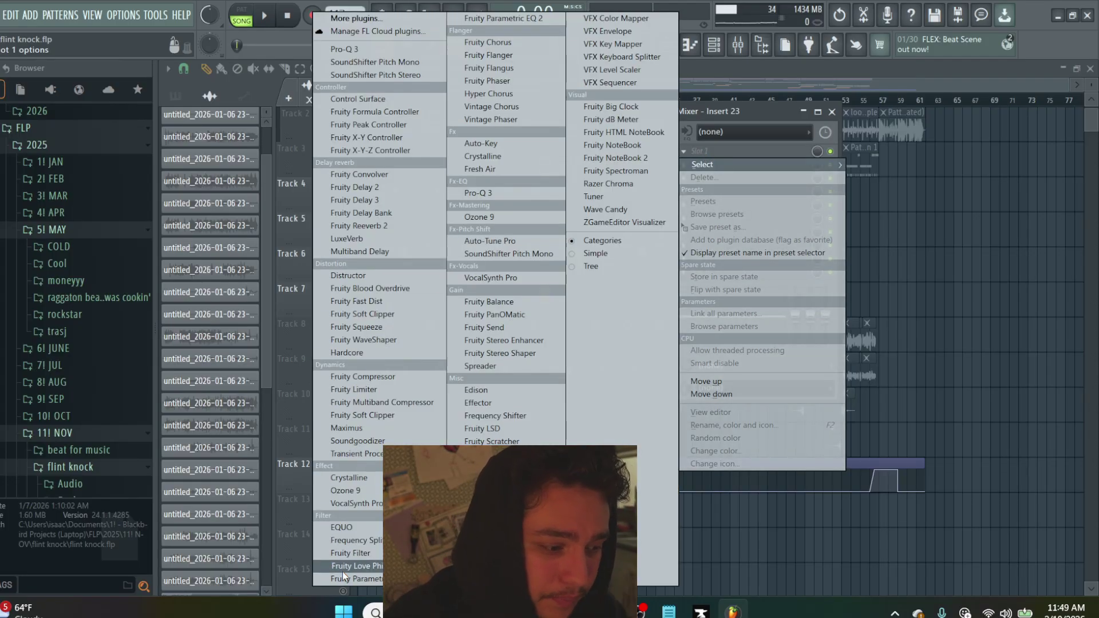
click(503, 22)
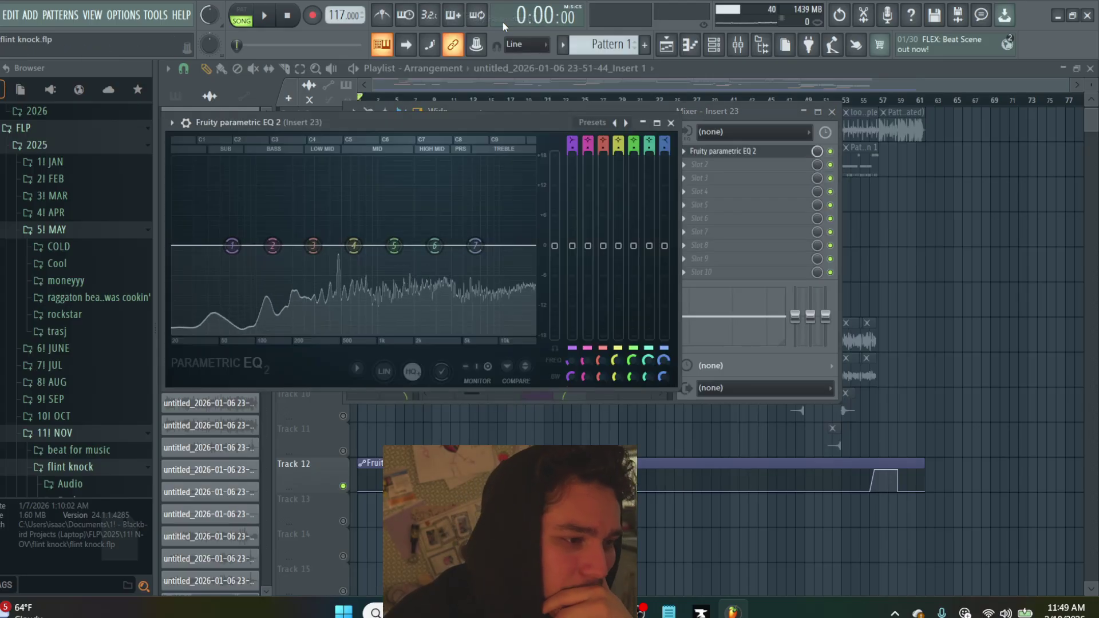
drag(436, 245, 486, 193)
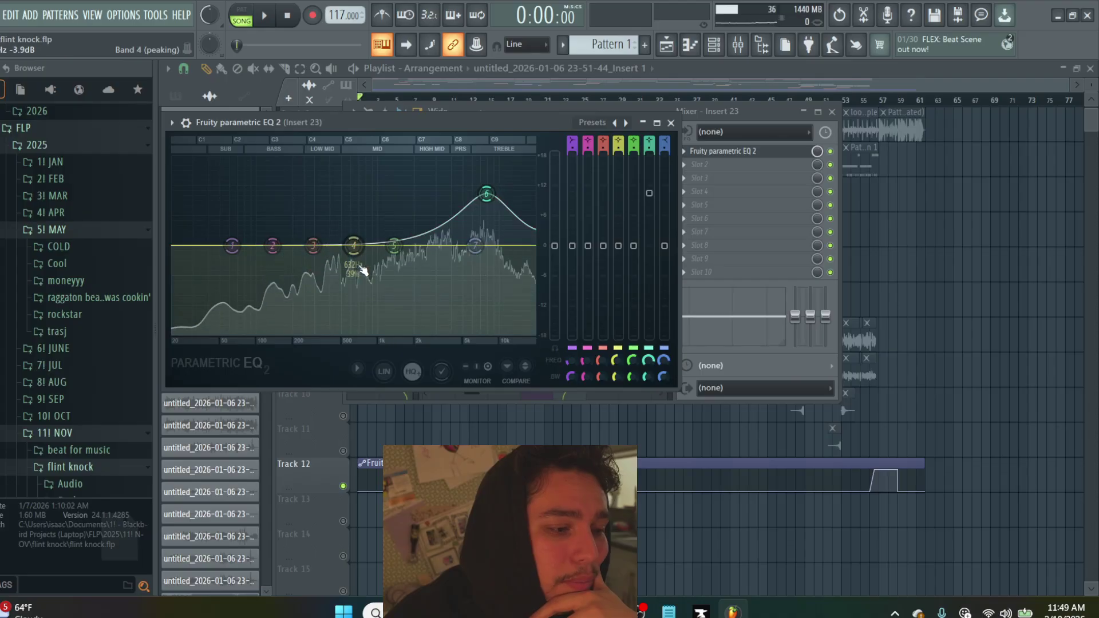
drag(393, 246, 435, 230)
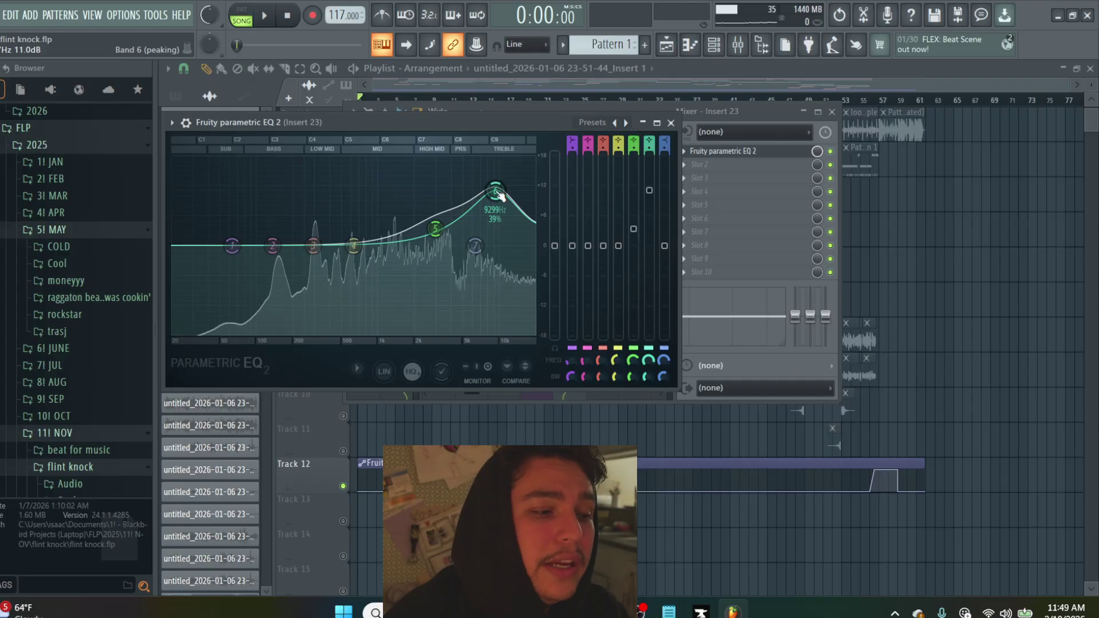
drag(495, 190, 489, 198)
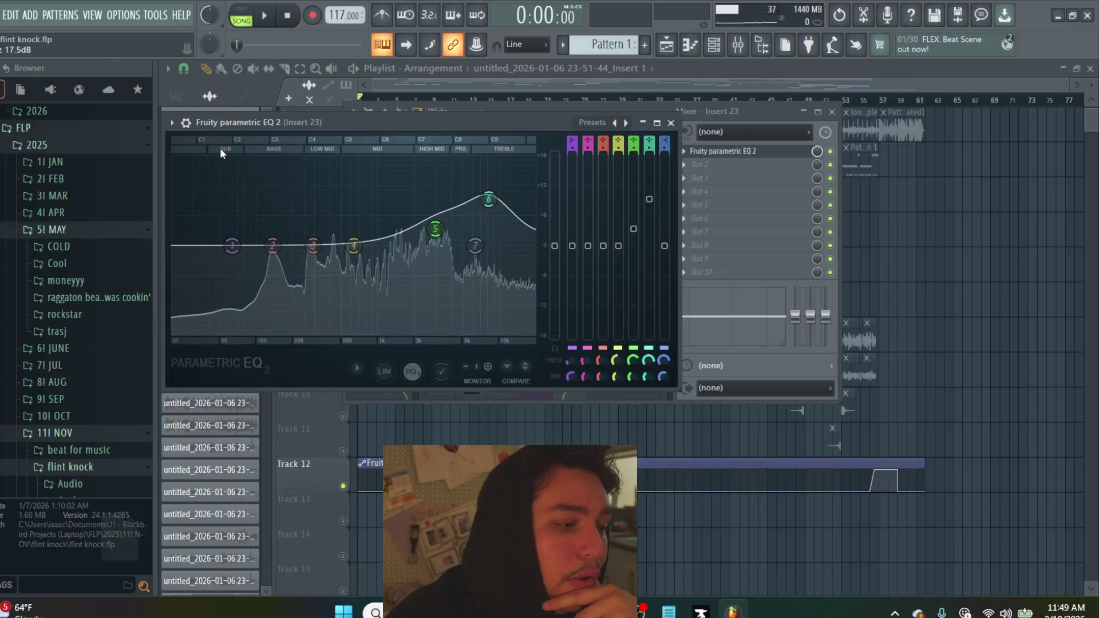
Cut the lows by pulling the EQ's low-shelf band 1 fully down at about 48 Hz
drag(232, 246, 201, 331)
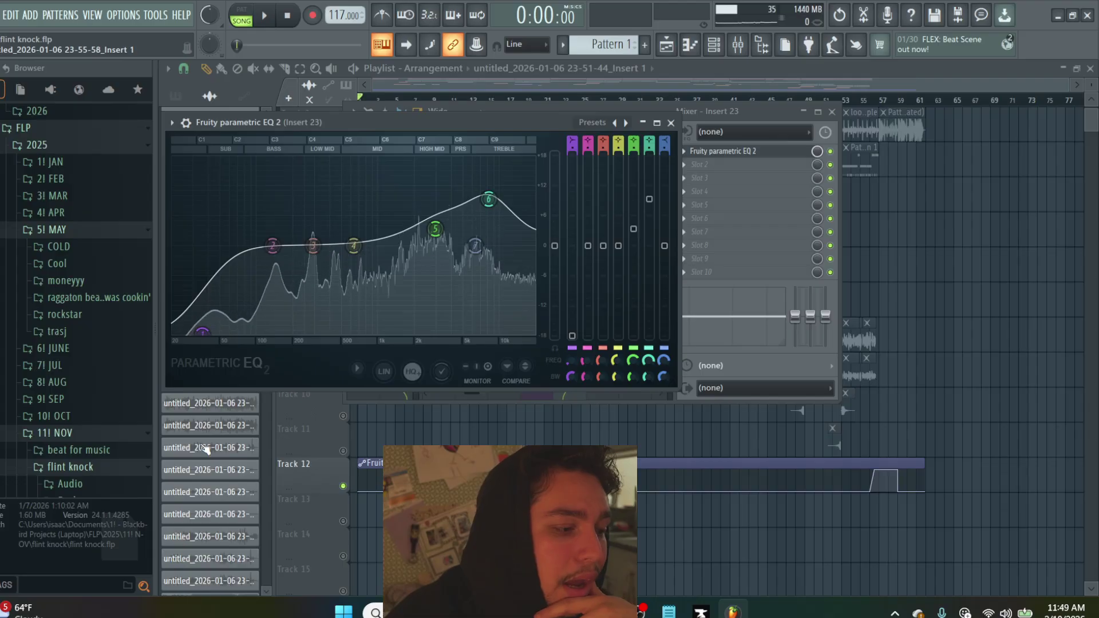
scroll(205, 335, down, 4)
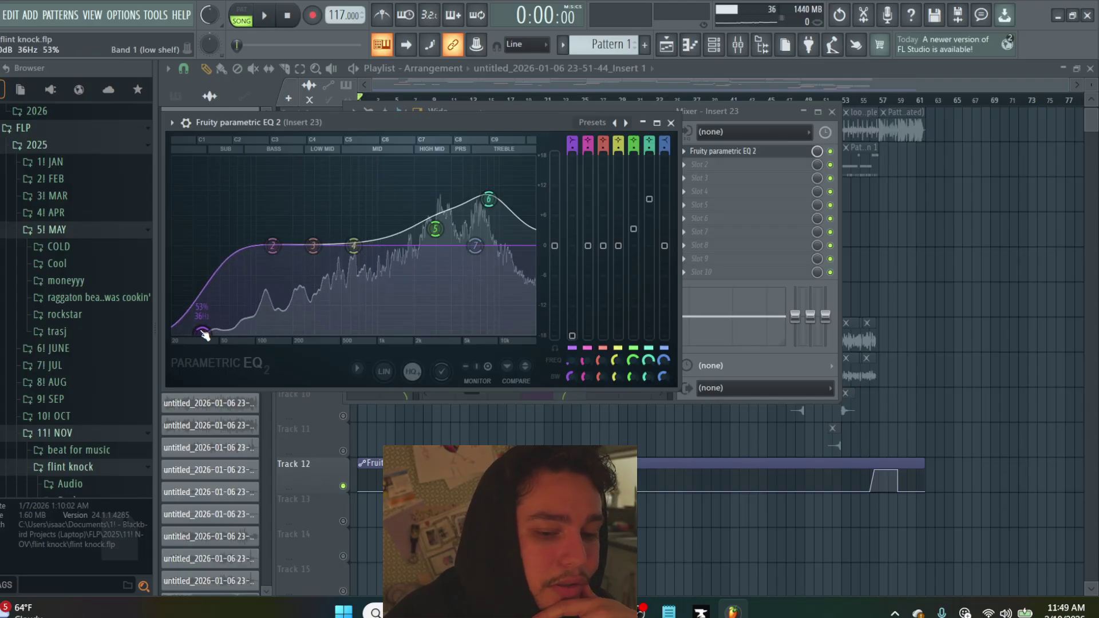
scroll(205, 334, down, 10)
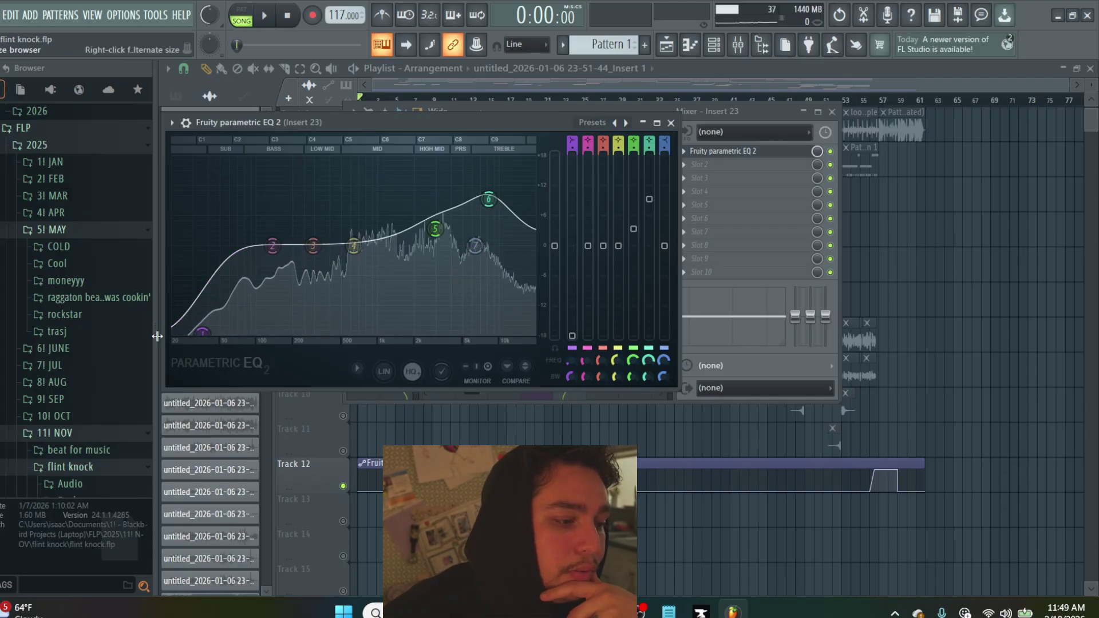
scroll(205, 330, up, 6)
drag(204, 330, 219, 332)
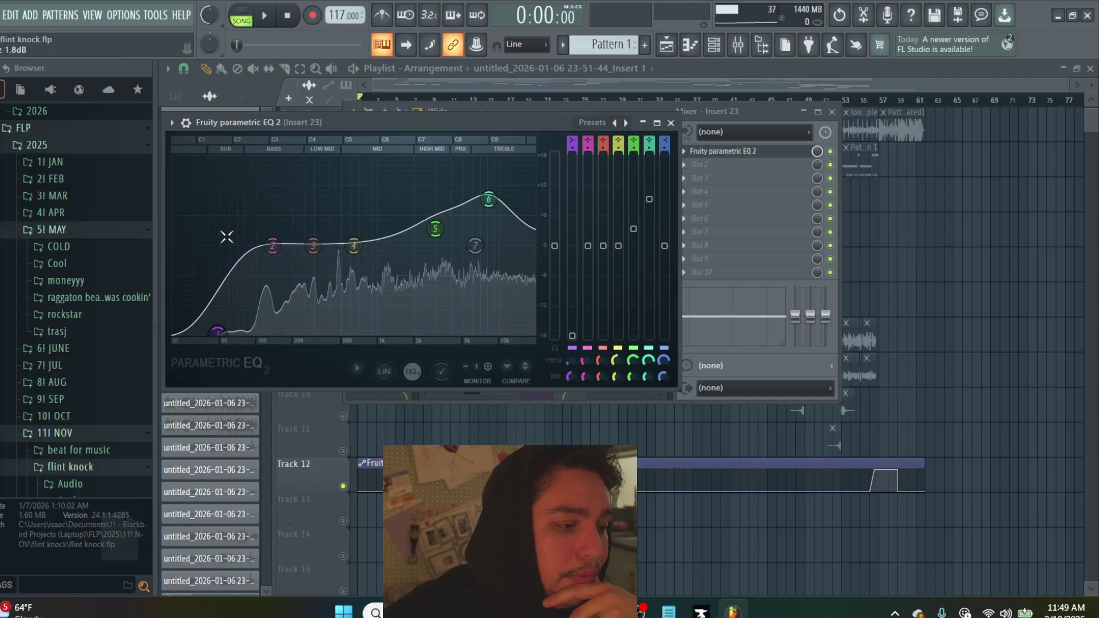
Change EQ band 1 to a high-pass filter and raise its cutoff to just below band 2
click(571, 143)
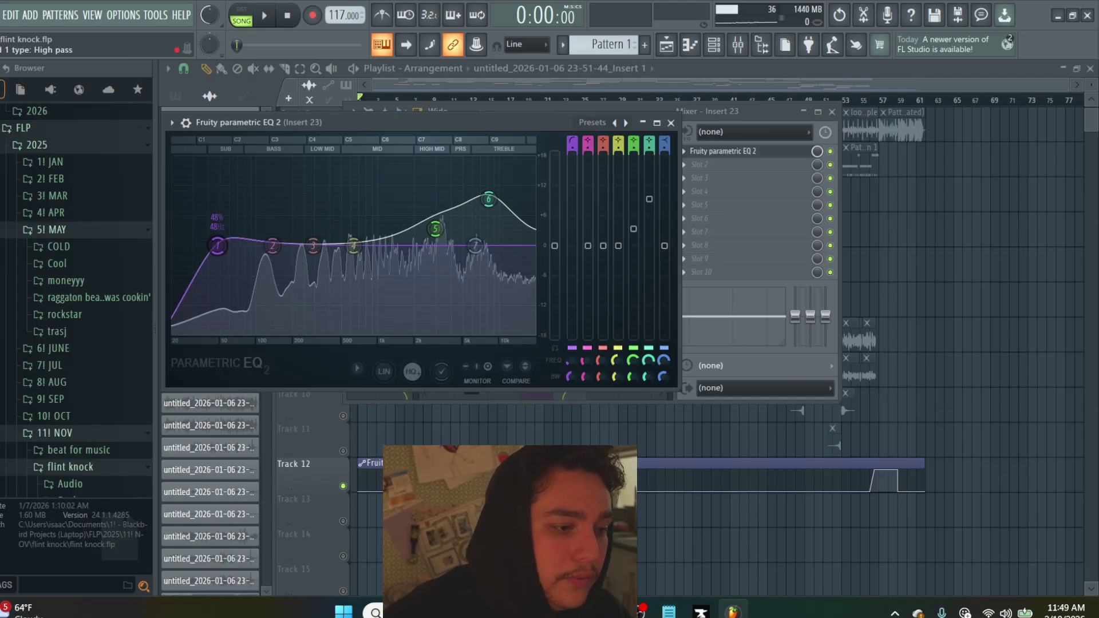
drag(217, 246, 250, 246)
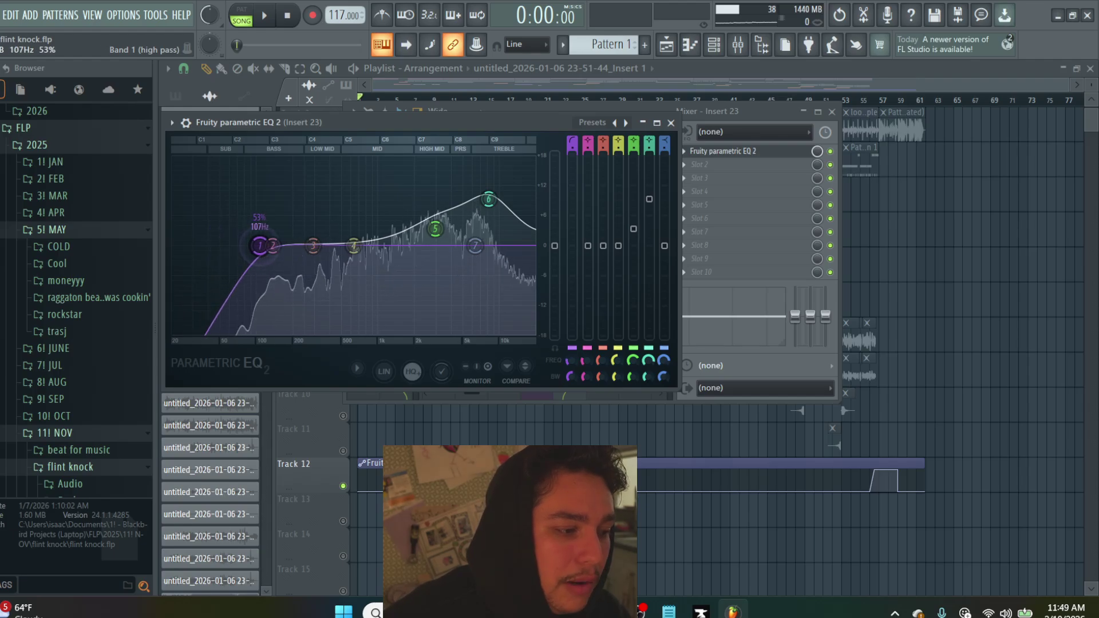
drag(260, 246, 270, 246)
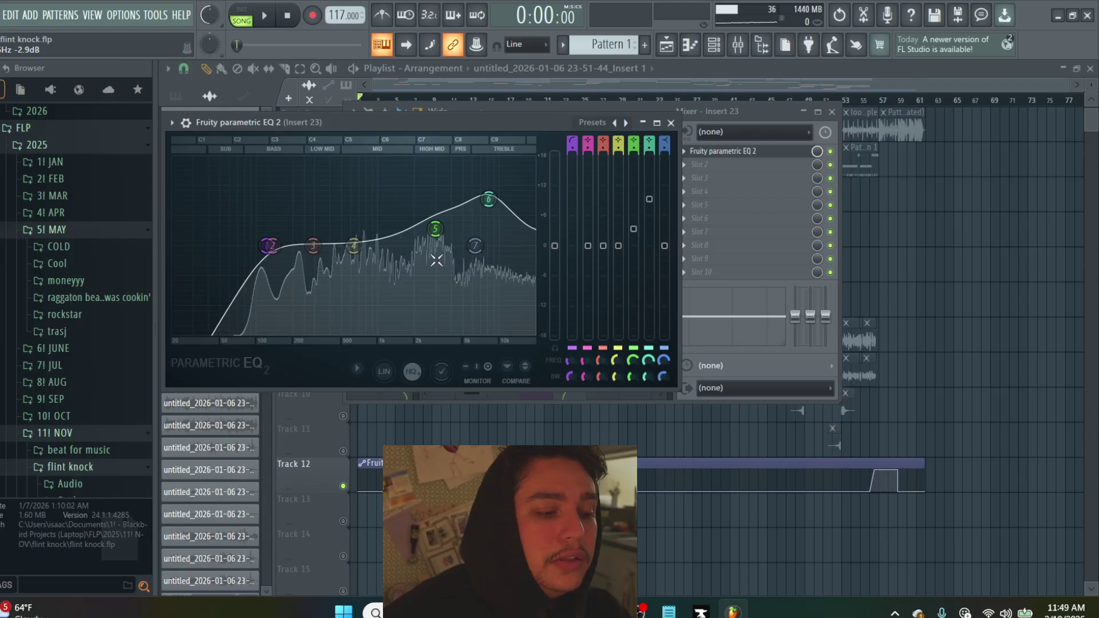
Ease band 6's boost slightly lower and higher in frequency, dip band 4 slightly near 770 Hz, and close the EQ
drag(488, 199, 499, 206)
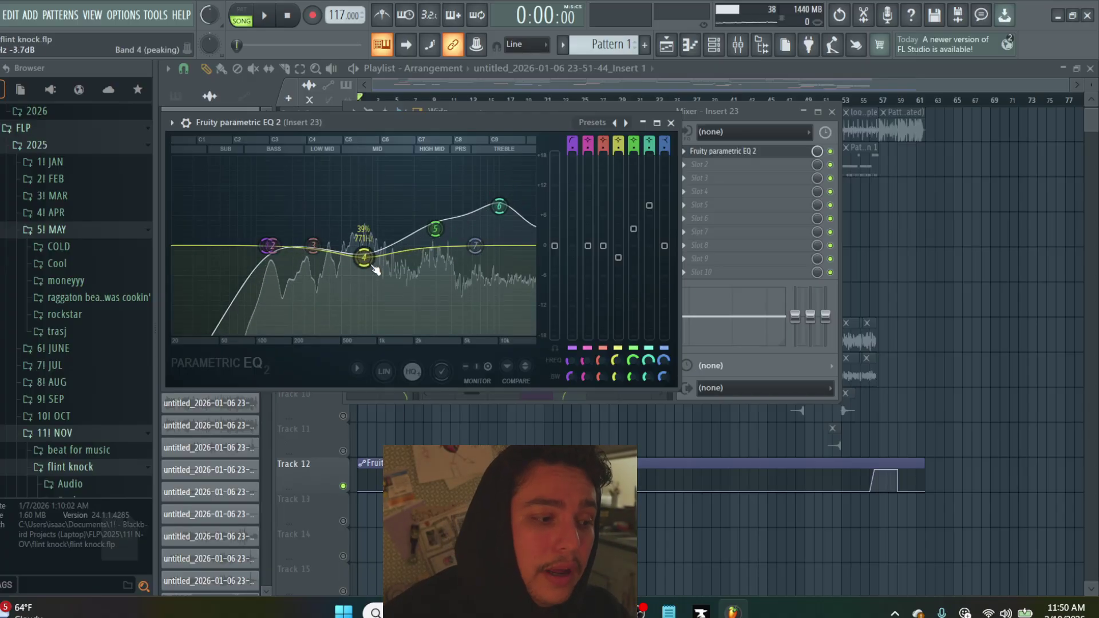
drag(365, 259, 362, 255)
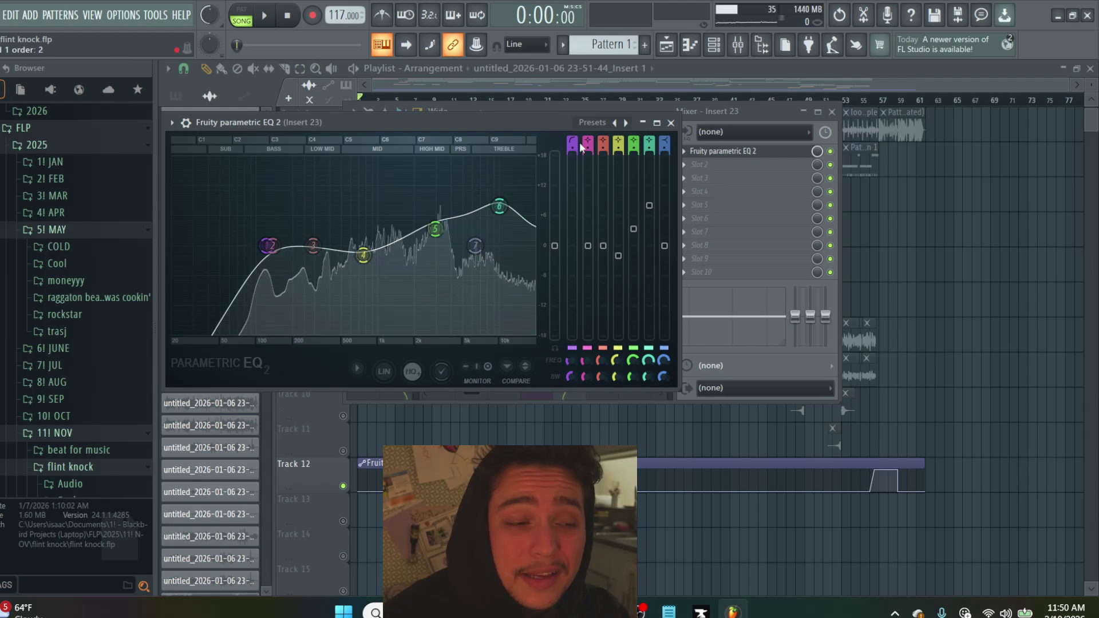
click(671, 122)
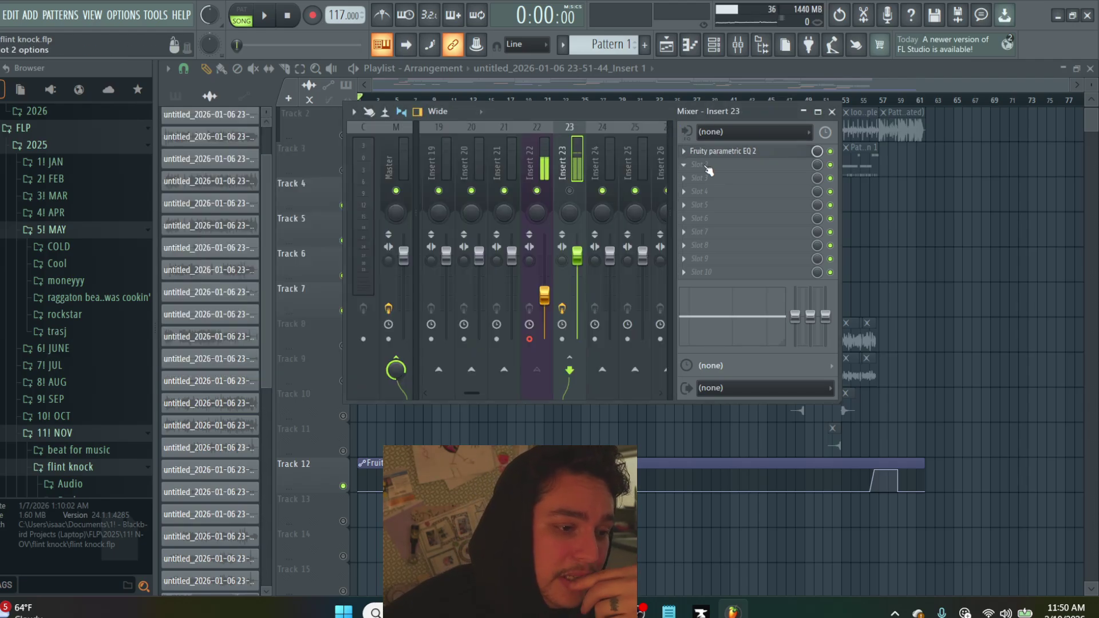
Load Auto-Tune Pro in Insert 23's second slot and set its scale to Minor with key C
click(688, 165)
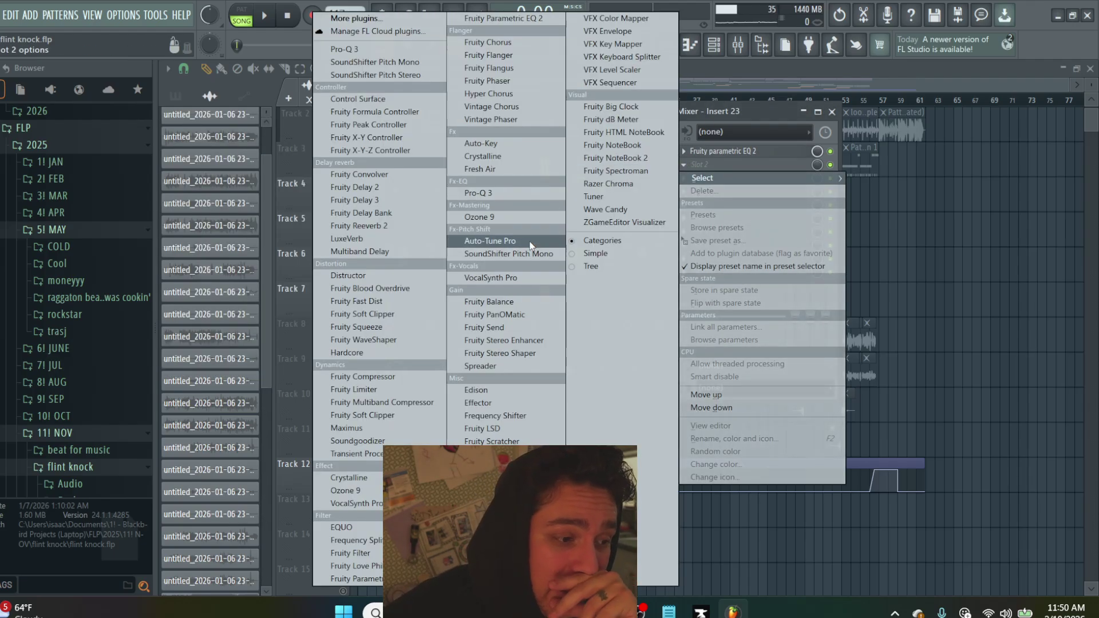
click(508, 245)
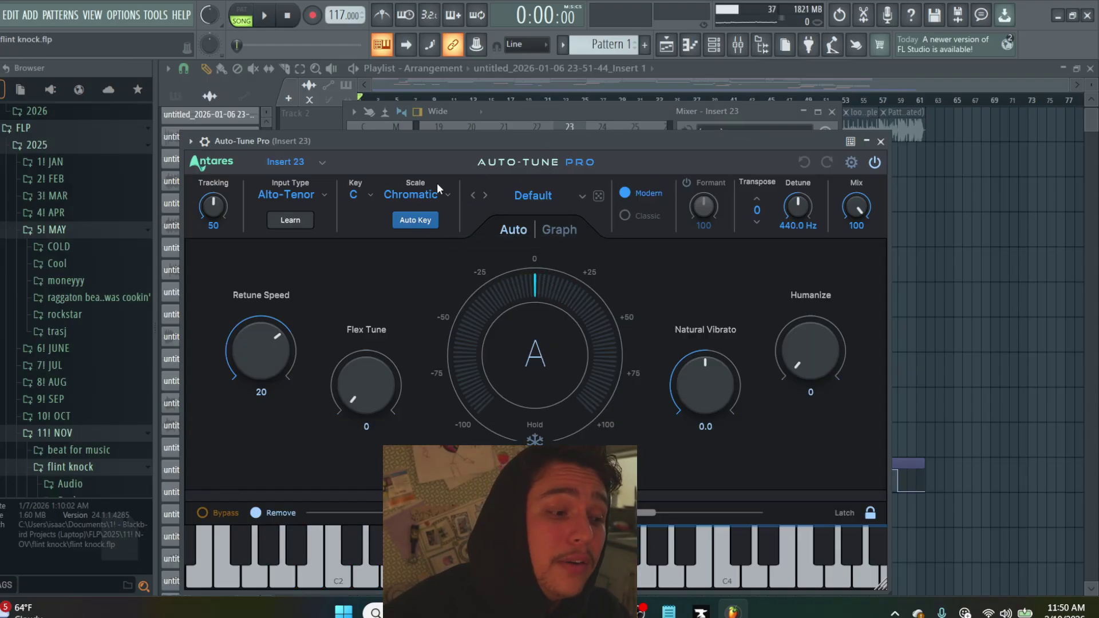
click(365, 195)
click(395, 196)
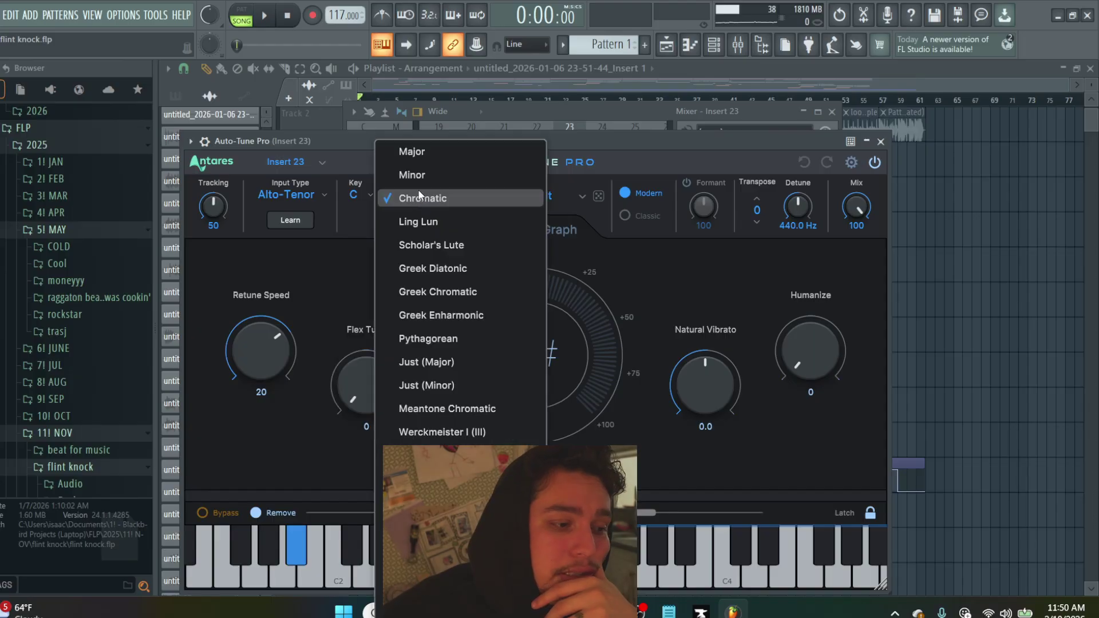
click(395, 174)
Keep Auto-Tune's input type at Alto-Tenor and turn on formant correction
click(301, 197)
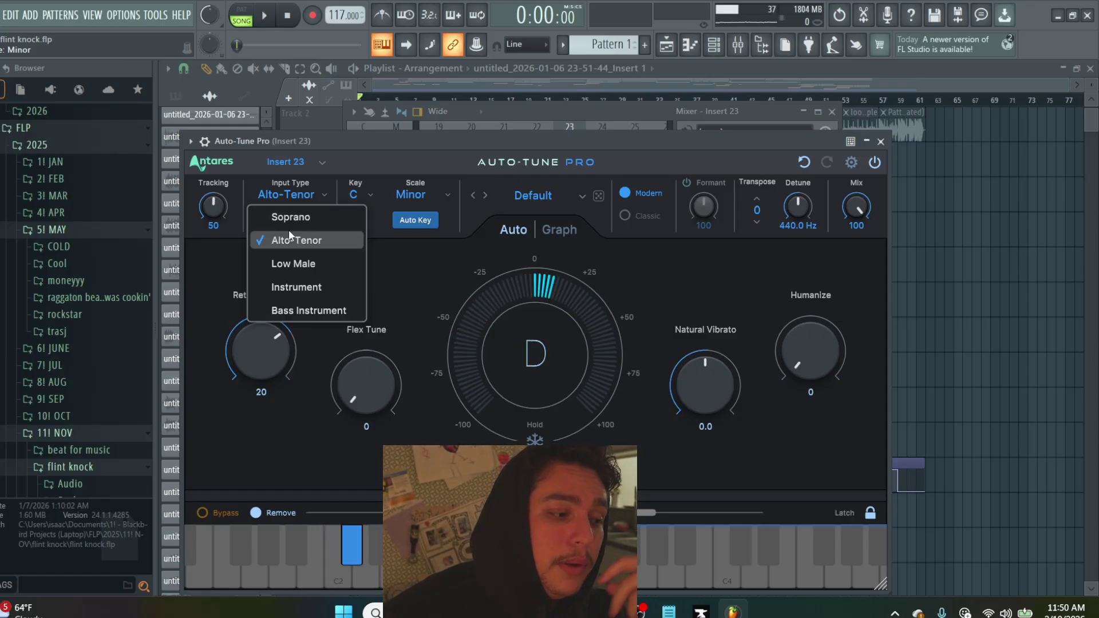
click(654, 171)
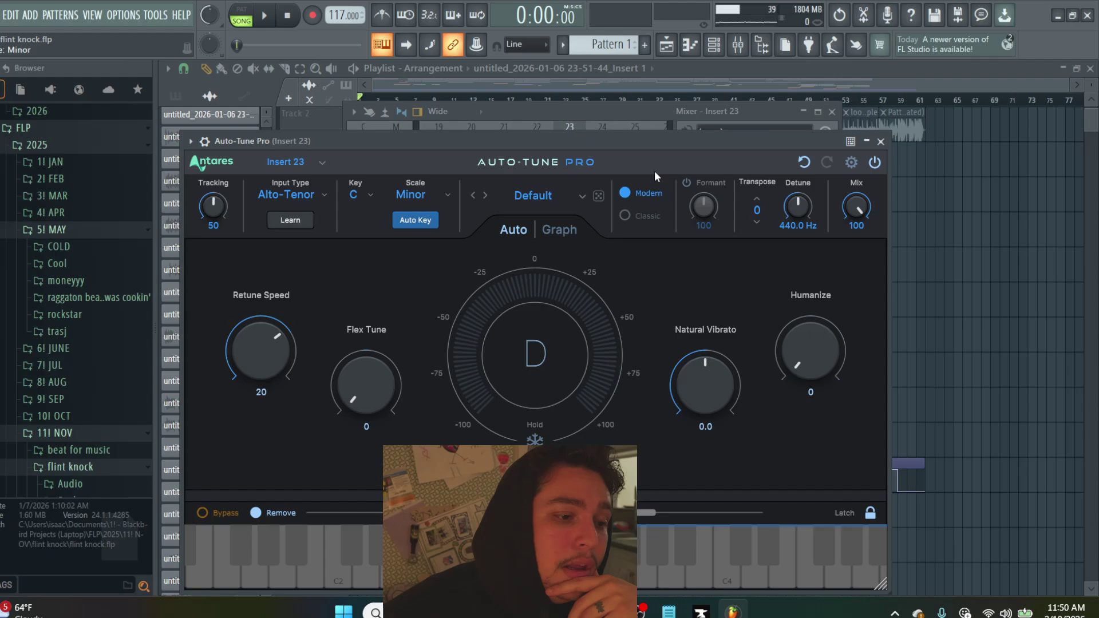
click(687, 183)
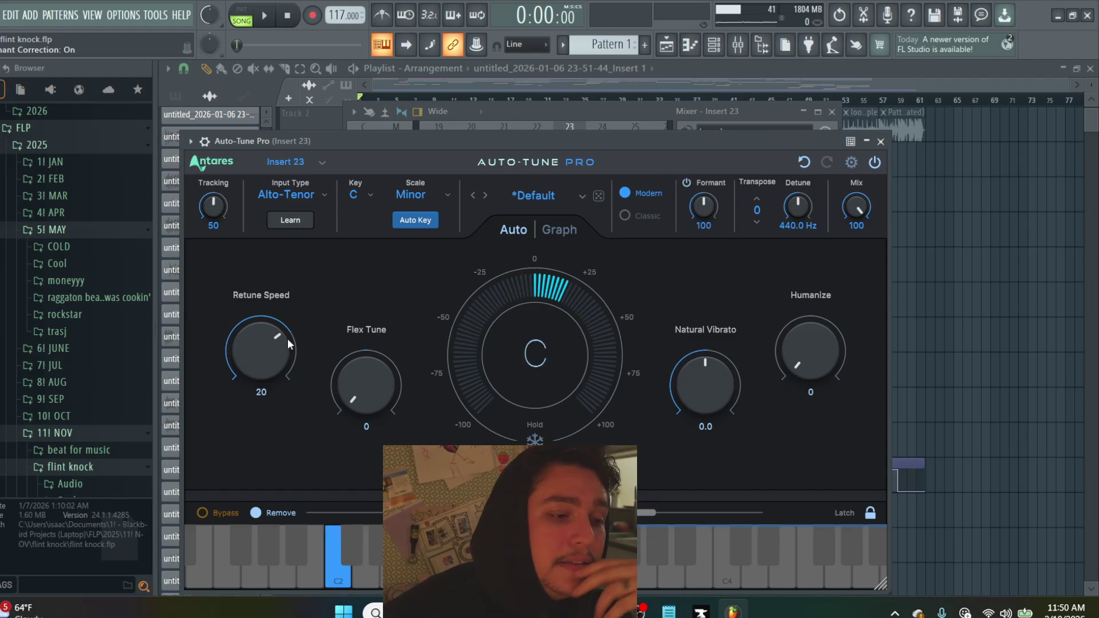
Try Retune Speed at 0 and at 25, with Flex Tune at 18 and Humanize at 32
drag(277, 335, 269, 272)
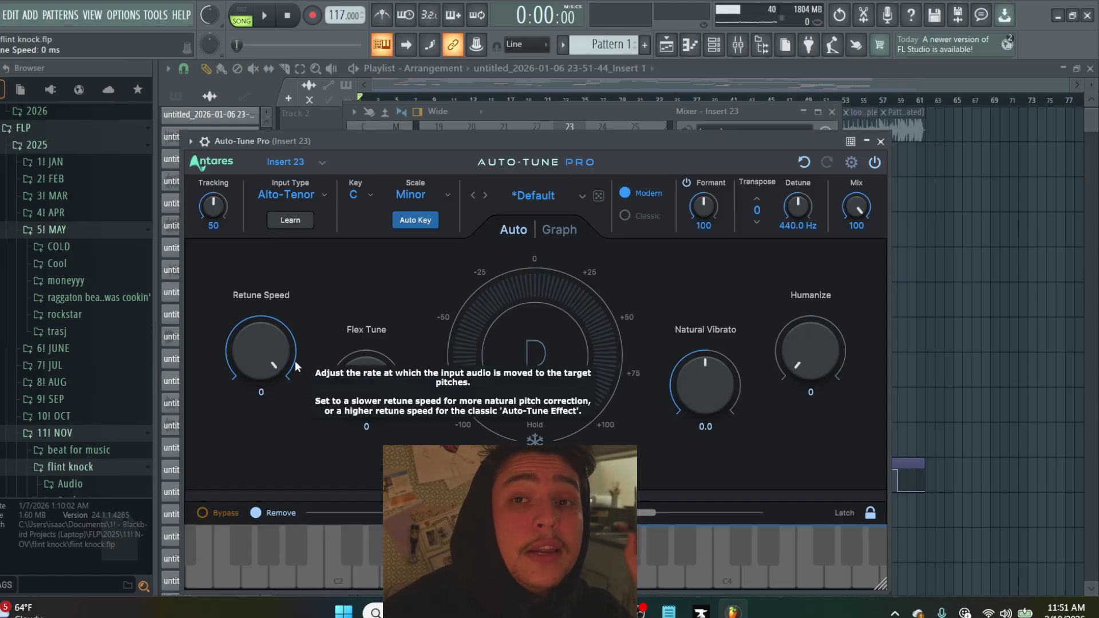
drag(269, 355, 236, 386)
drag(340, 380, 356, 352)
drag(822, 362, 795, 280)
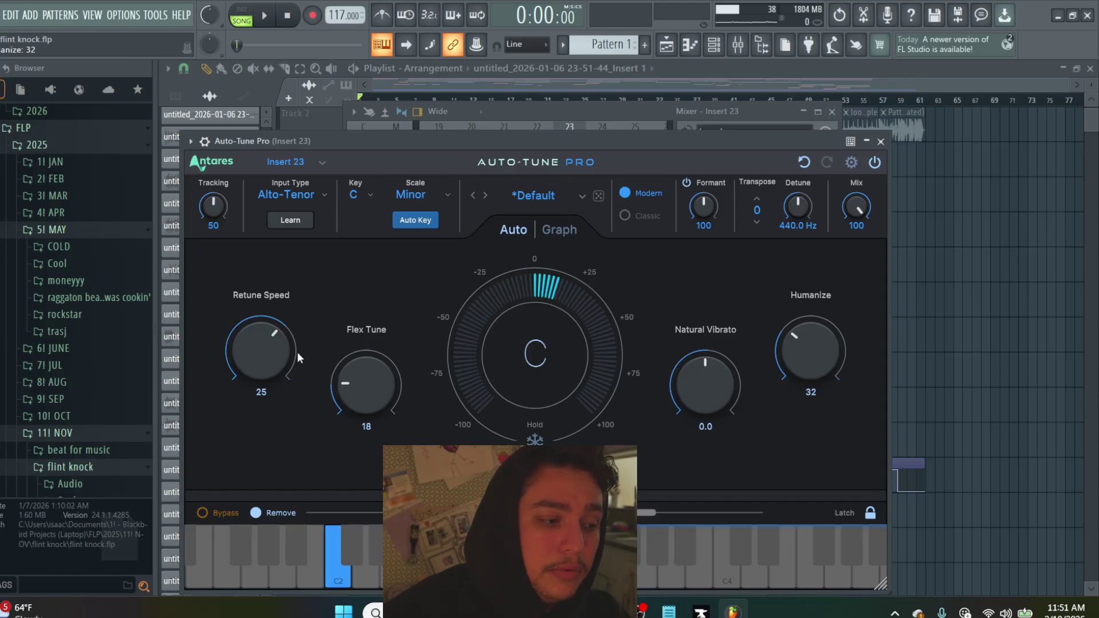
Set Auto-Tune's Retune Speed to 0, Flex Tune to 74 and Humanize to 52
drag(297, 352, 298, 395)
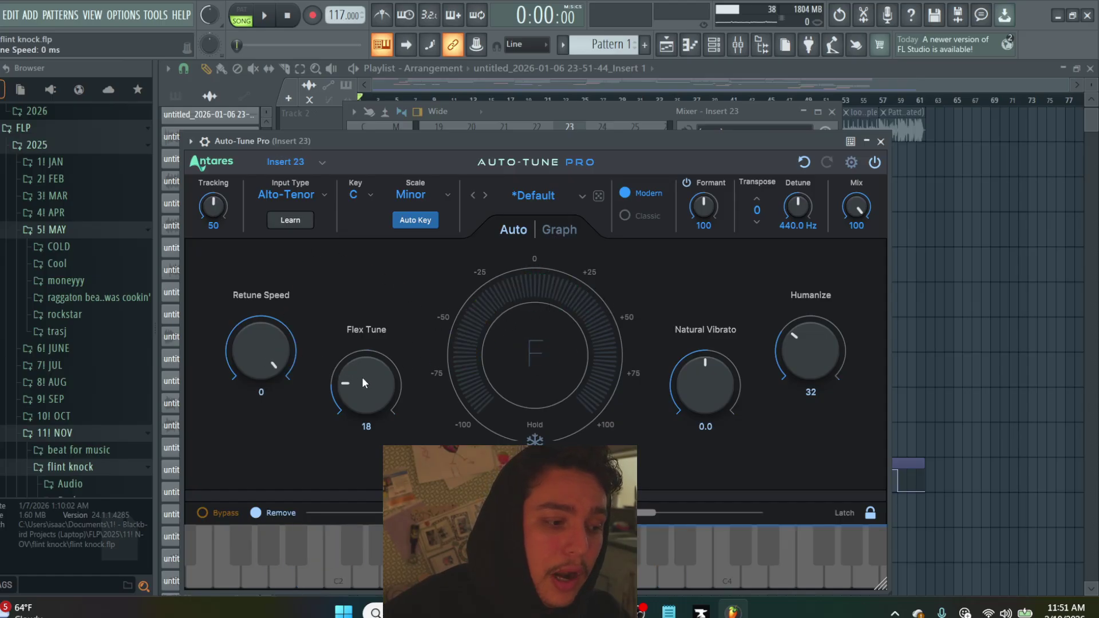
drag(361, 377, 364, 281)
drag(798, 327, 797, 306)
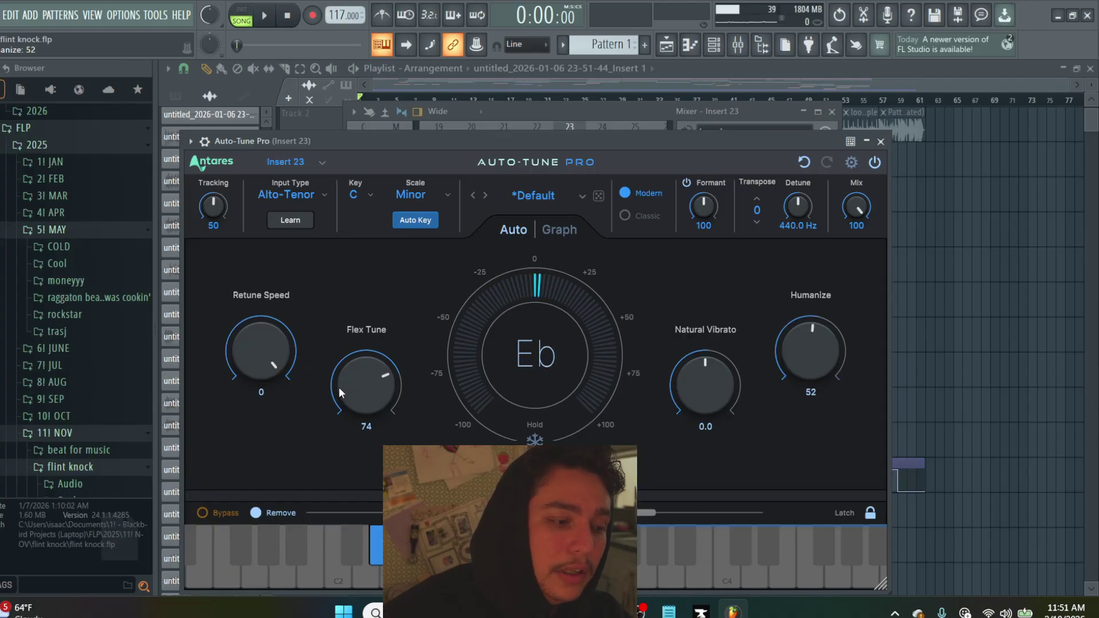
Set Auto-Tune's Flex Tune to 47 and Retune Speed to 31 and close the plugin
drag(339, 386, 335, 404)
drag(249, 392, 244, 415)
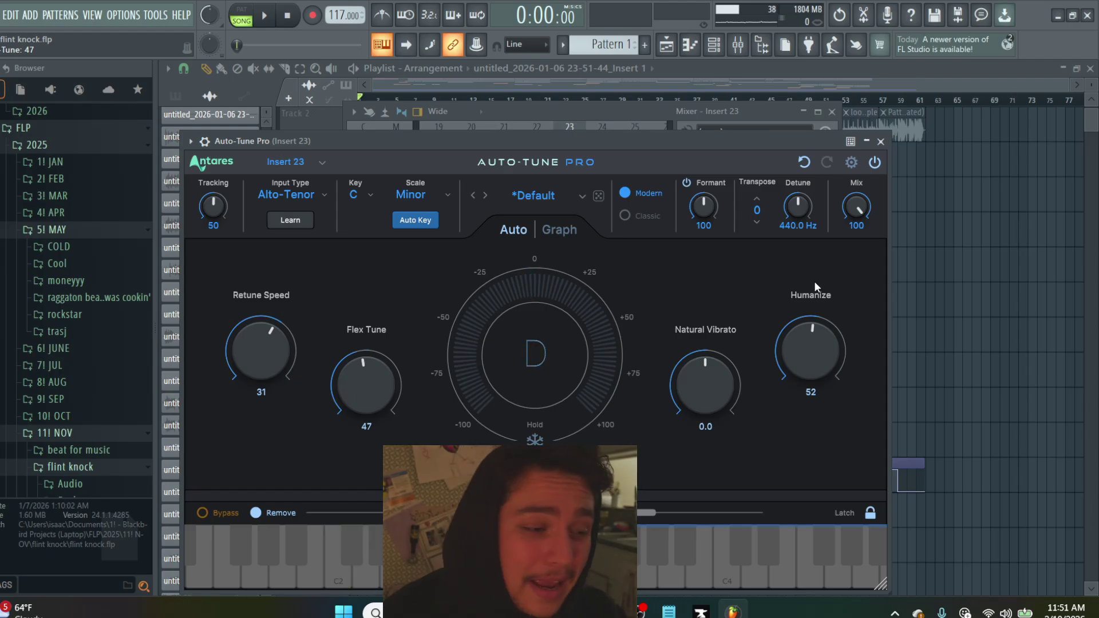
click(880, 141)
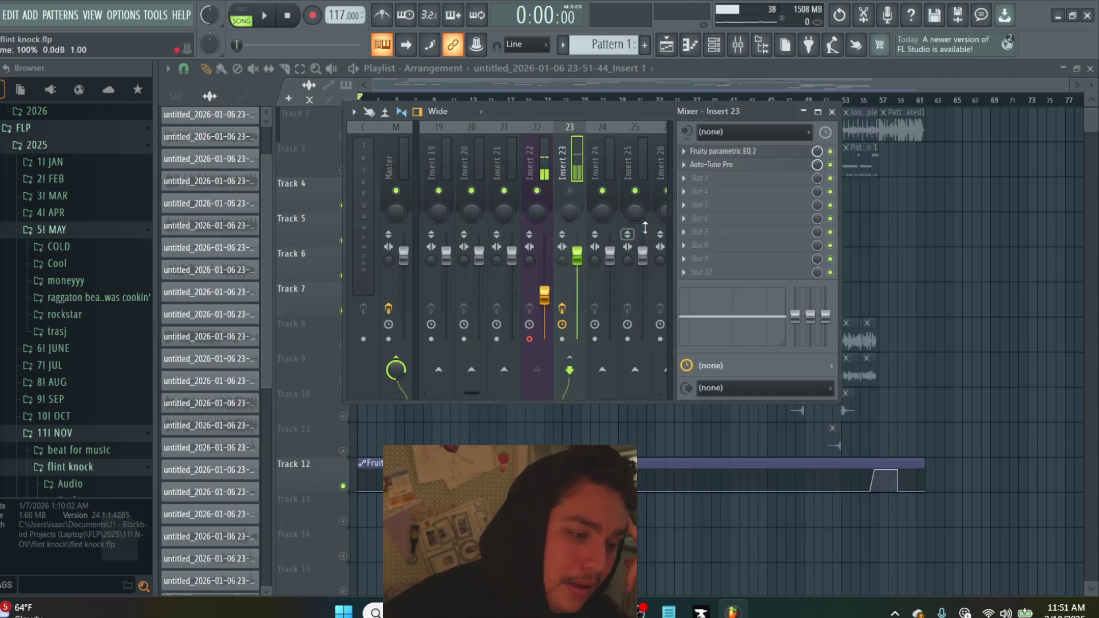
Try Fruity Reeverb 2 in Insert 23's third slot with an adjusted room size
click(709, 180)
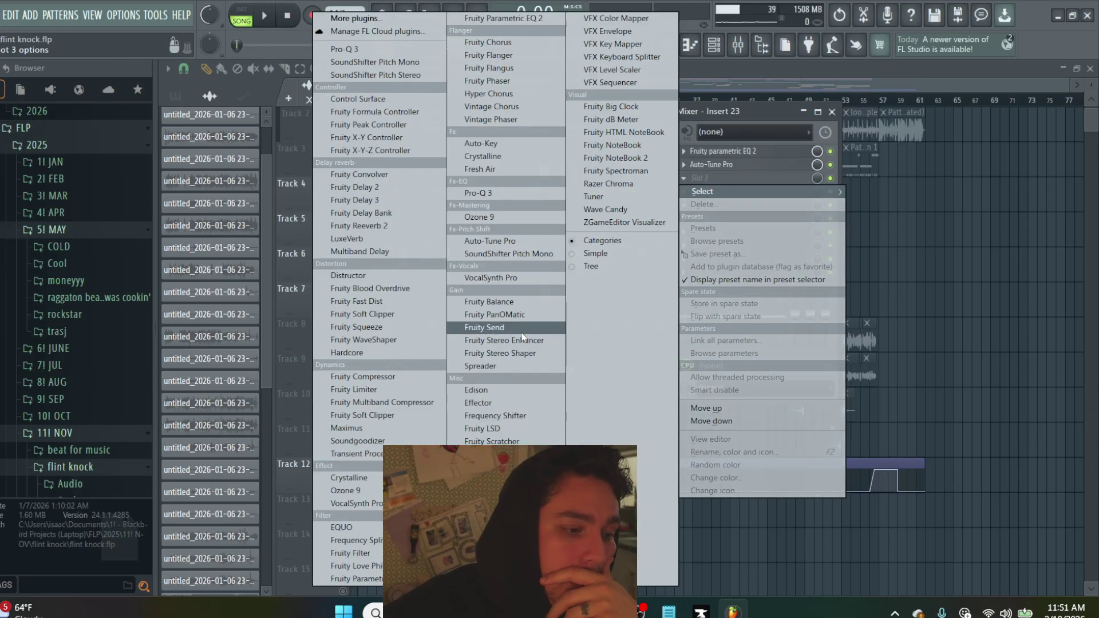
click(379, 226)
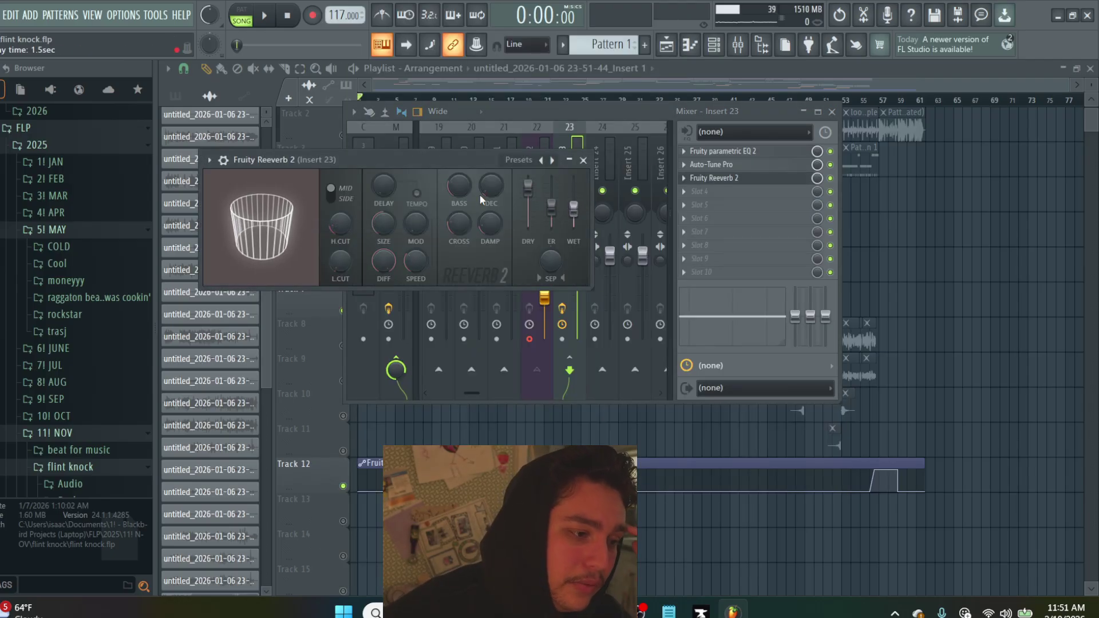
drag(384, 223, 383, 240)
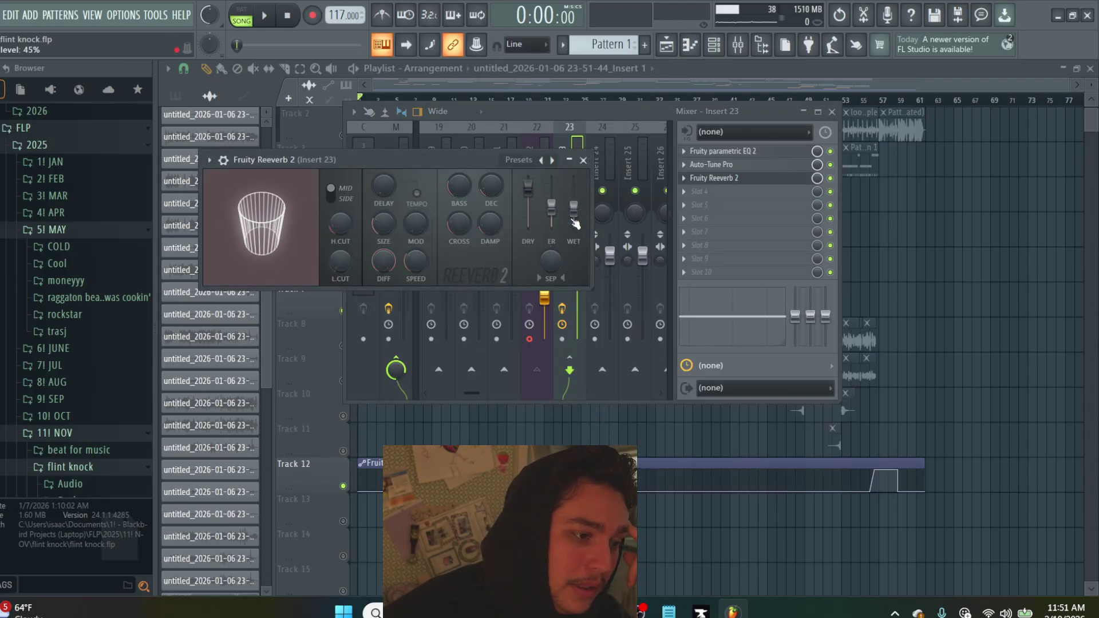
click(583, 160)
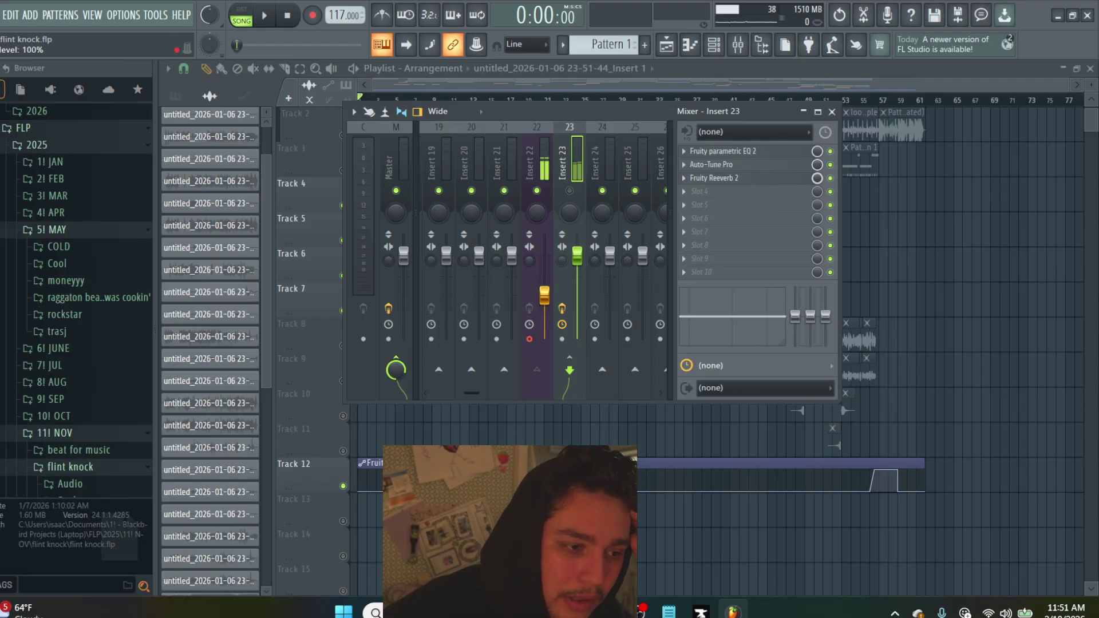
click(719, 178)
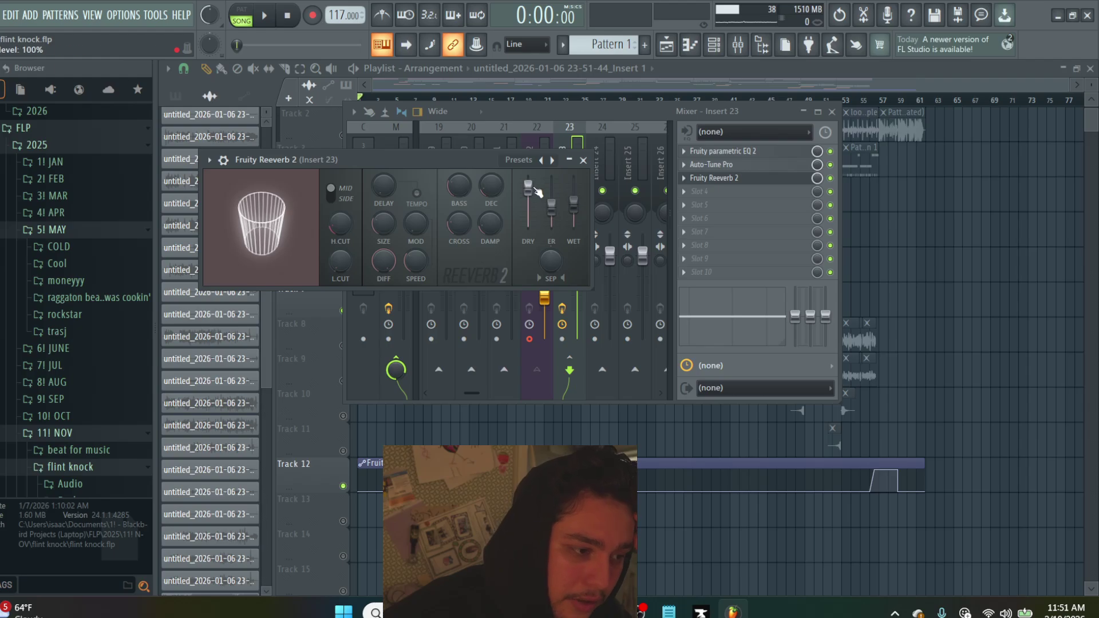
click(583, 160)
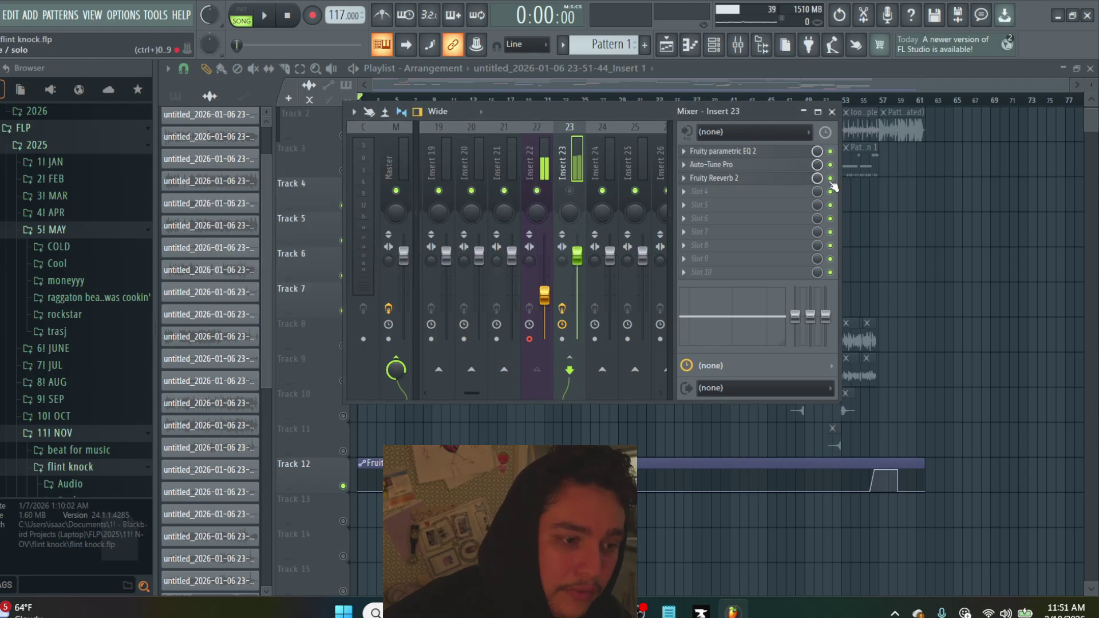
Delete Fruity Reeverb 2 from Insert 23's third slot
click(684, 178)
click(699, 205)
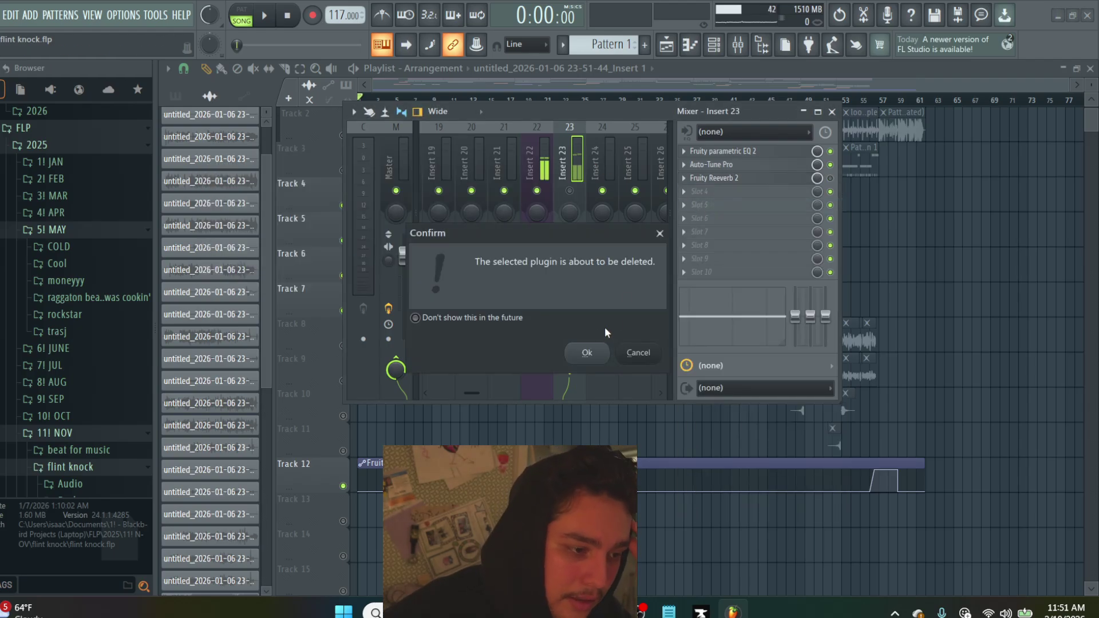
click(588, 351)
Load Fruity Multiband Compressor in Insert 23's third slot and apply its Mastering 6dB preset
click(723, 180)
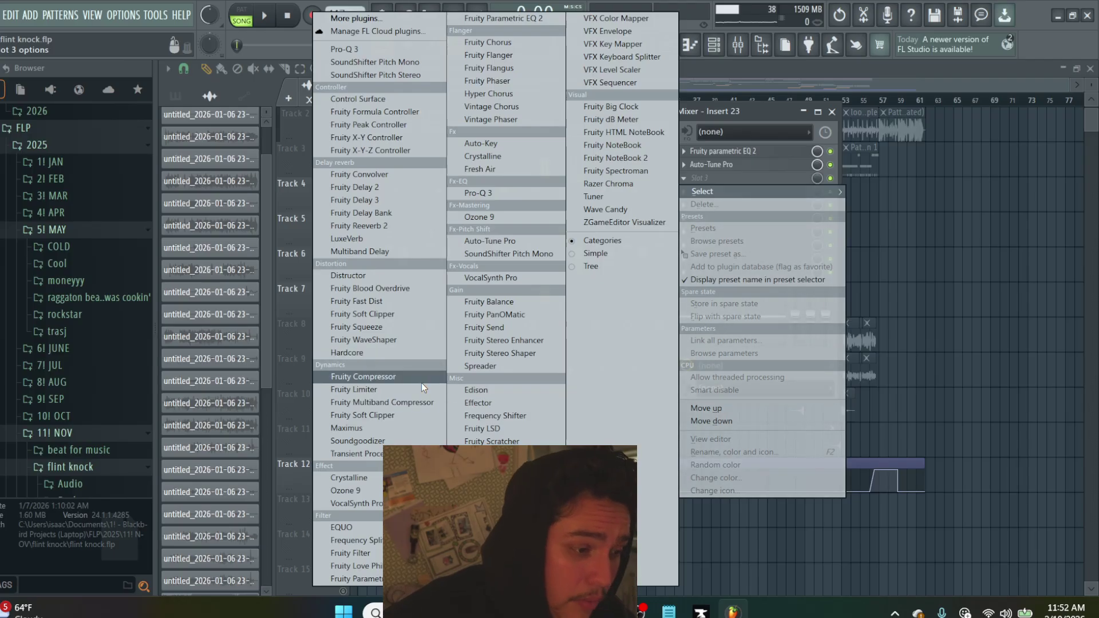
click(414, 402)
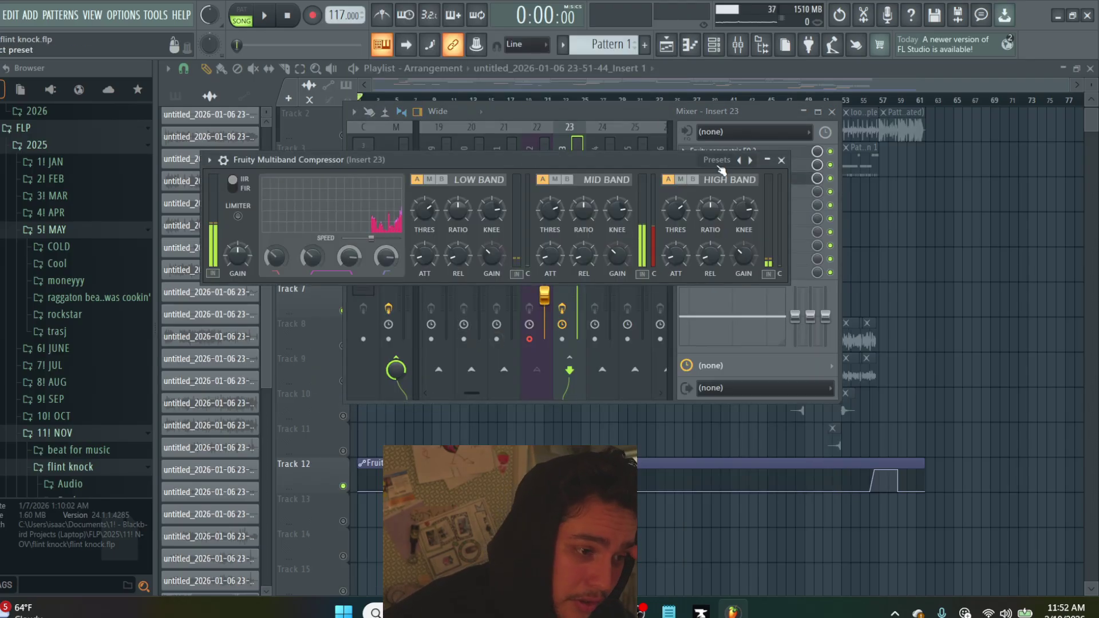
click(720, 166)
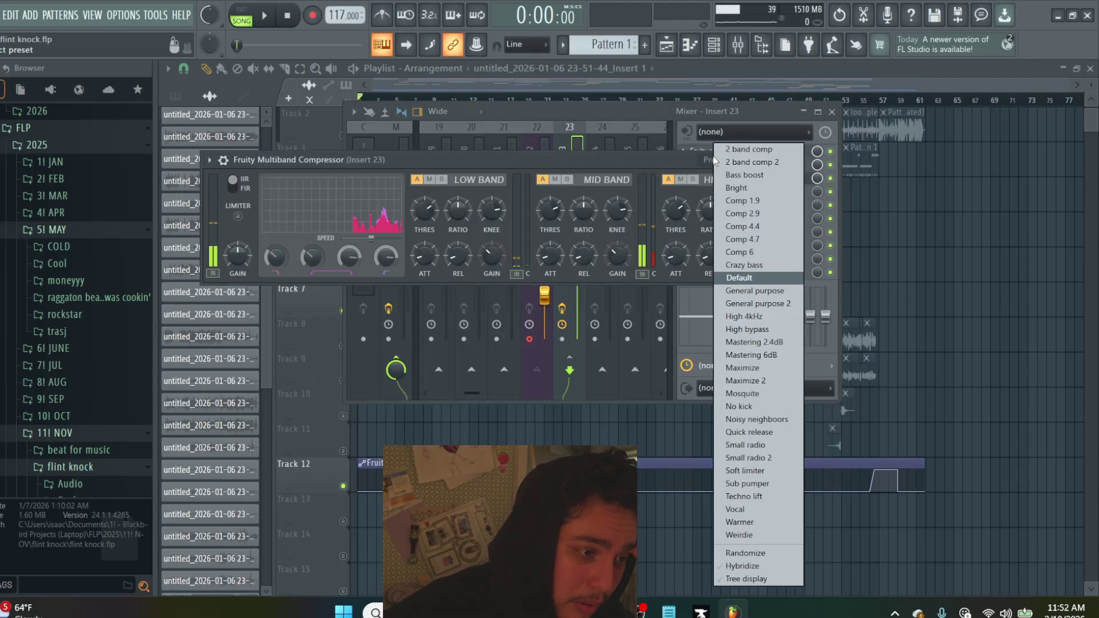
click(763, 356)
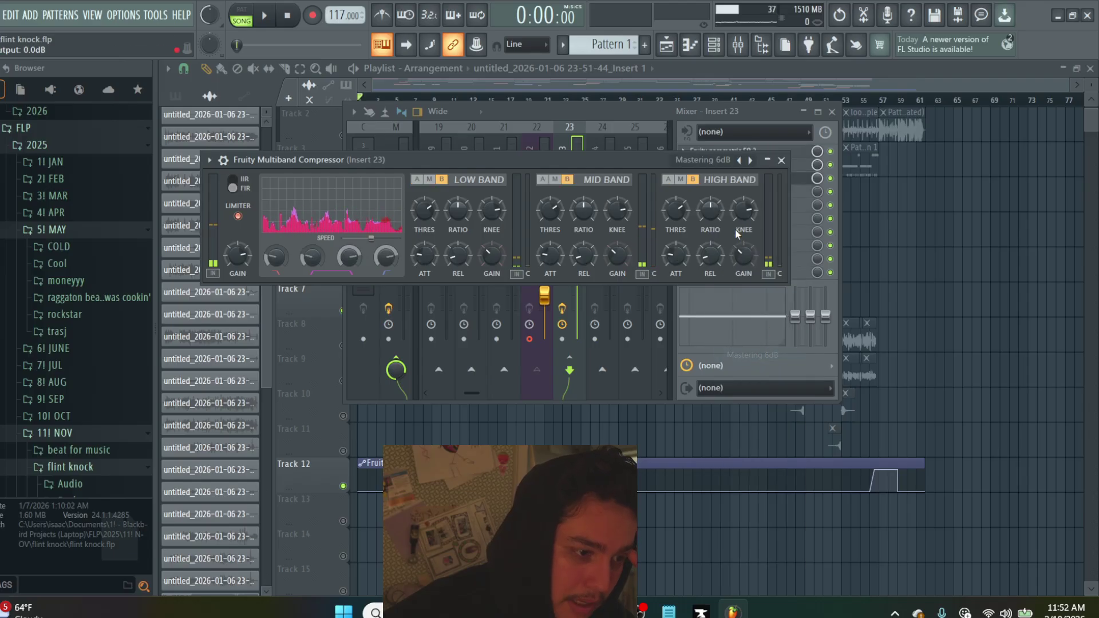
click(782, 160)
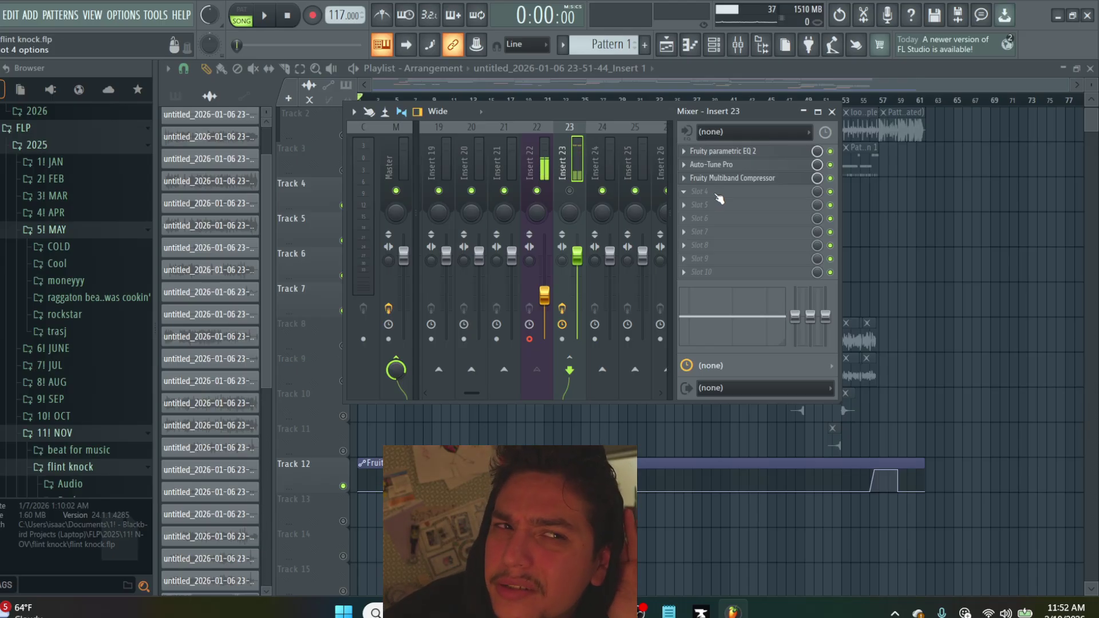
Load Maximus in Insert 23's fourth slot and pull down the end and middle points of its High band curve
click(716, 193)
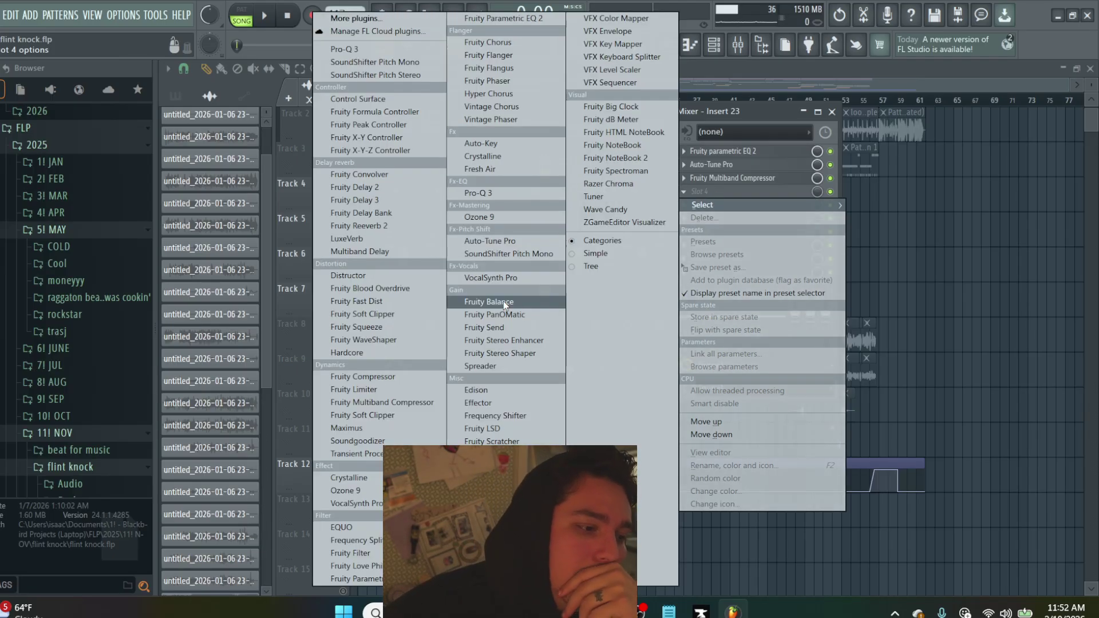
click(389, 433)
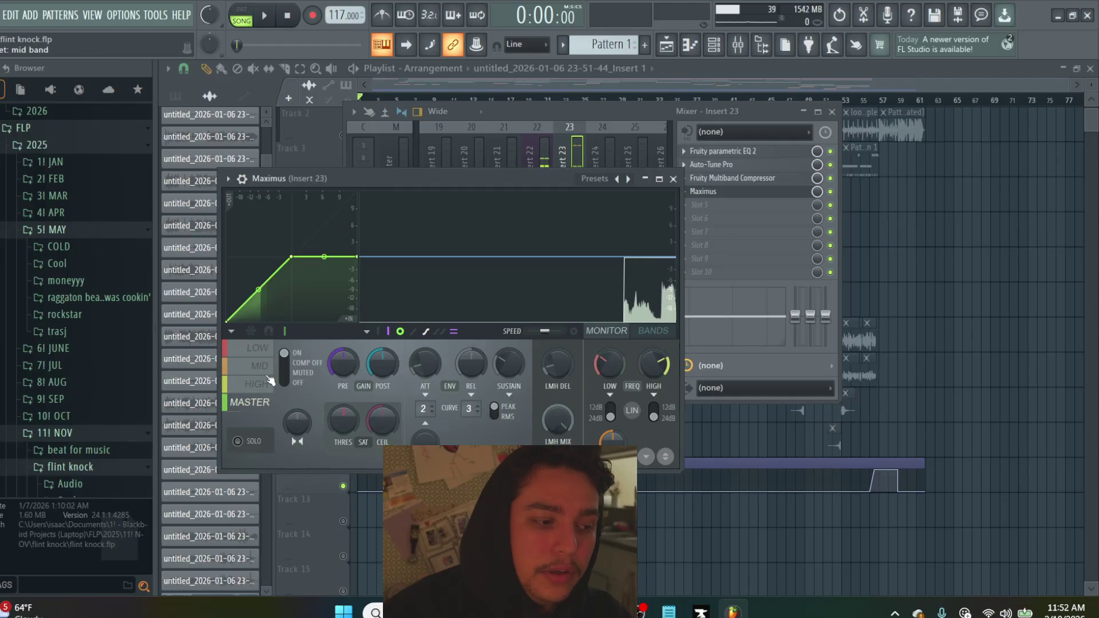
click(257, 381)
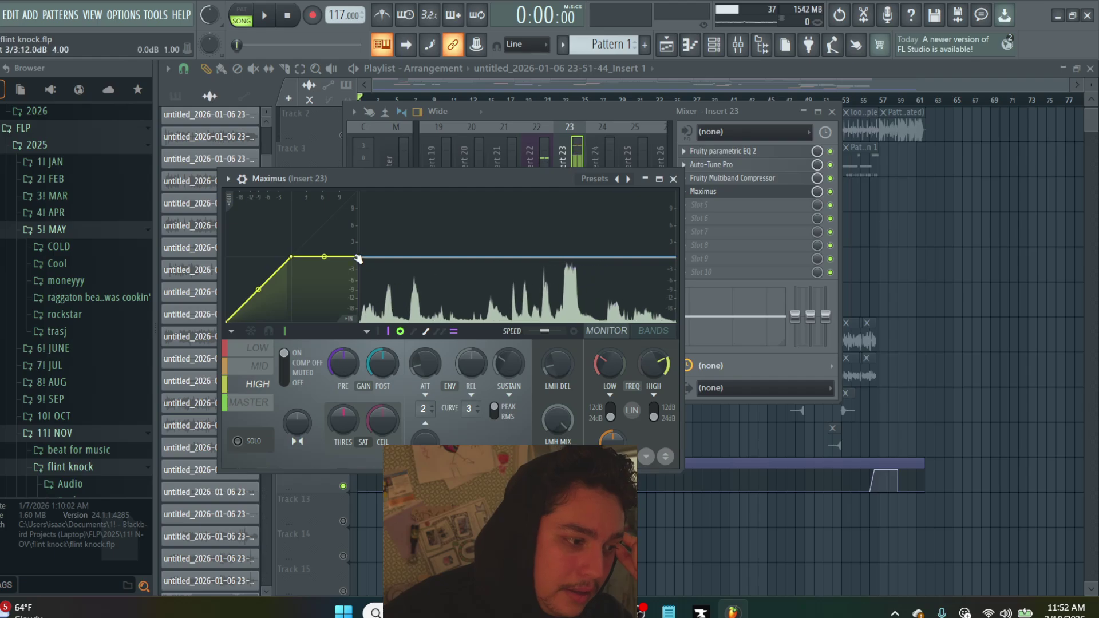
drag(359, 258, 360, 299)
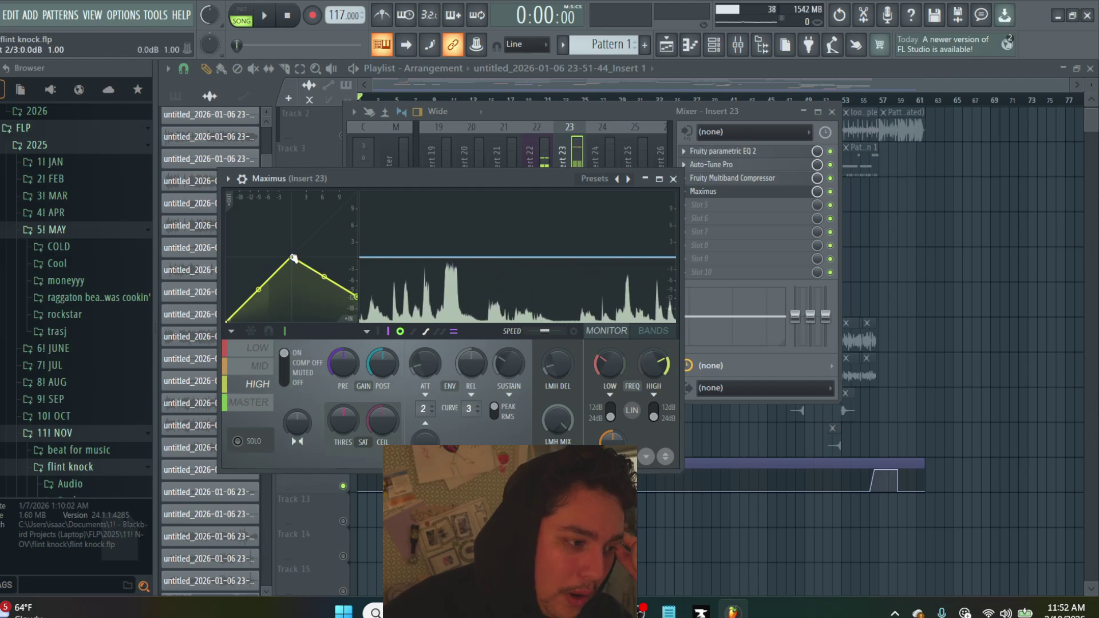
drag(292, 257, 258, 301)
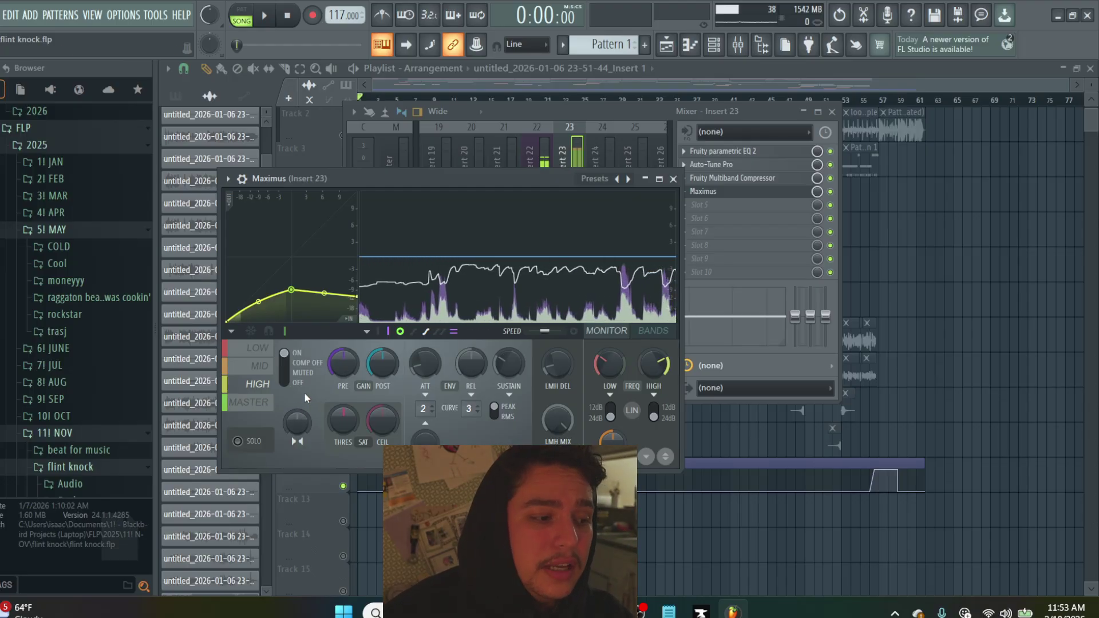
click(673, 178)
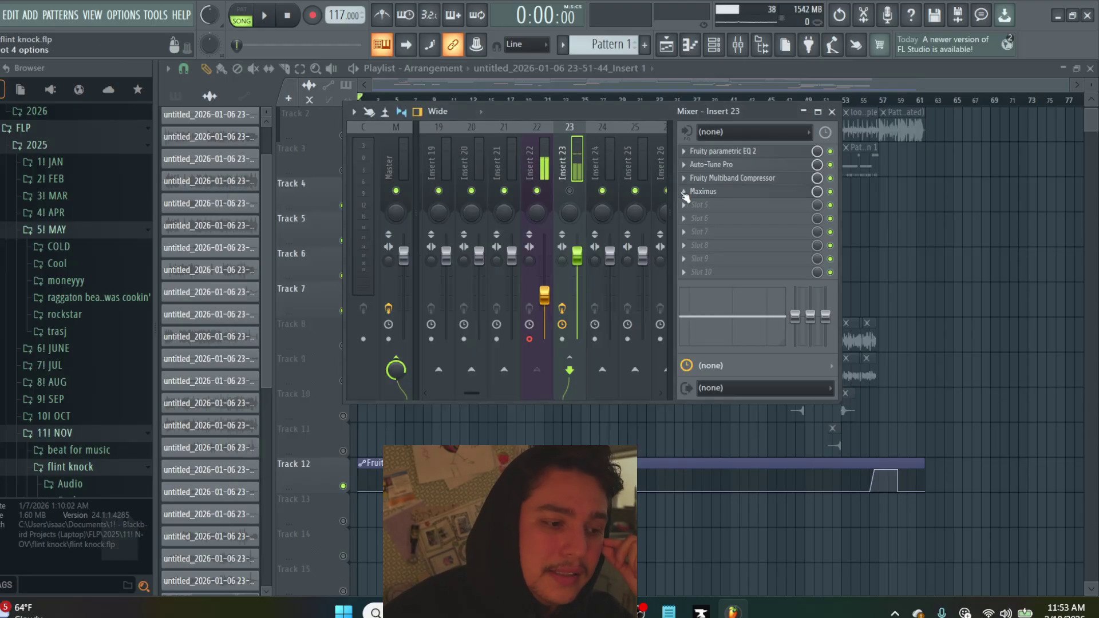
click(691, 205)
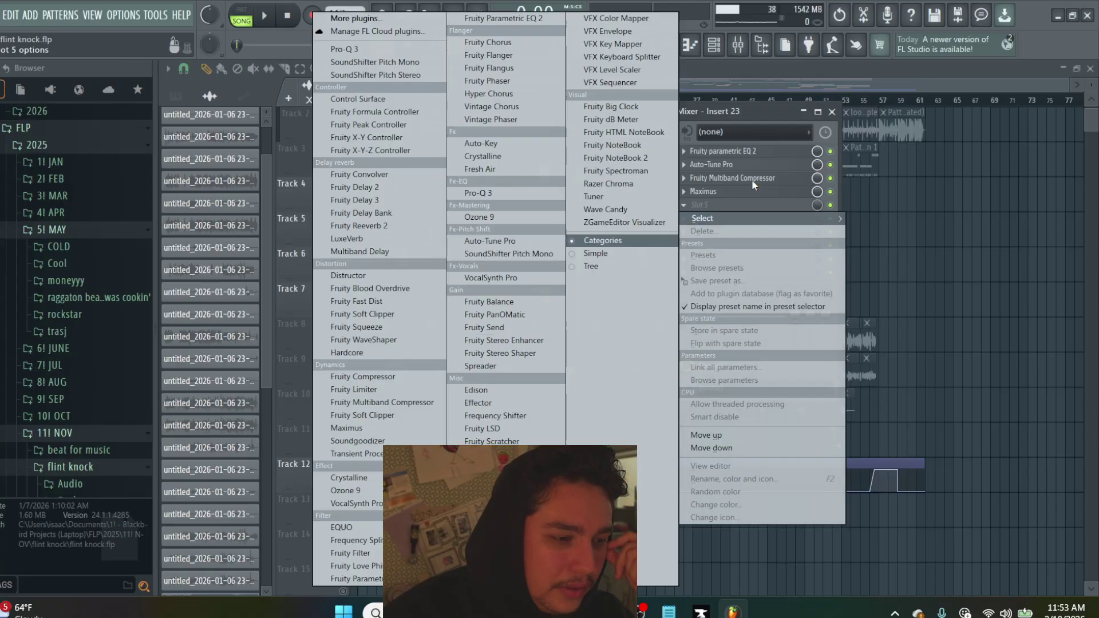
click(716, 206)
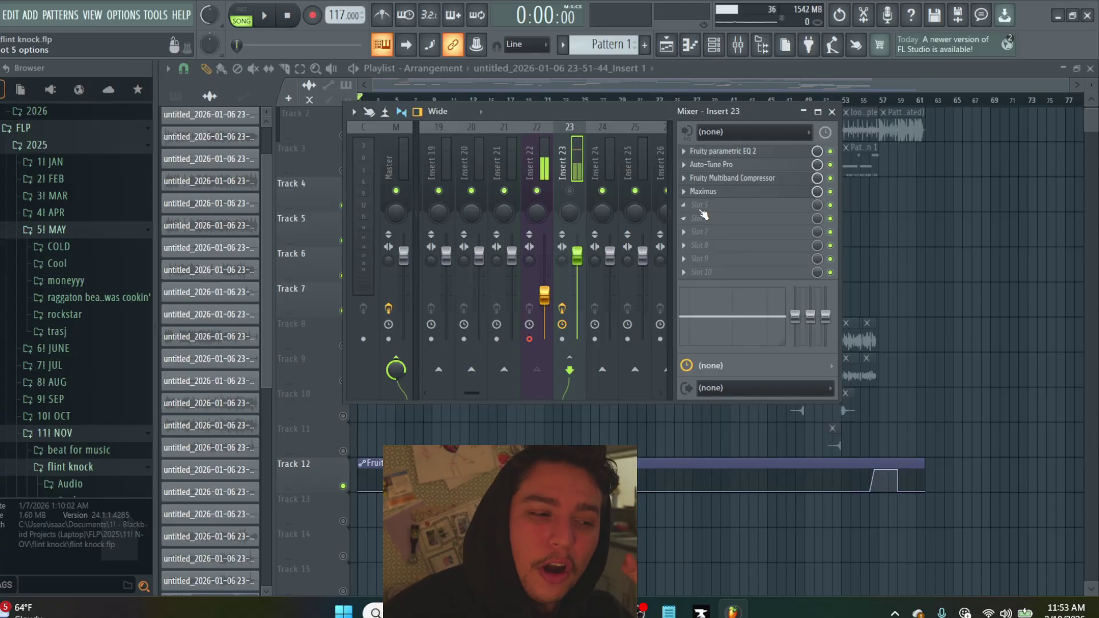
click(702, 211)
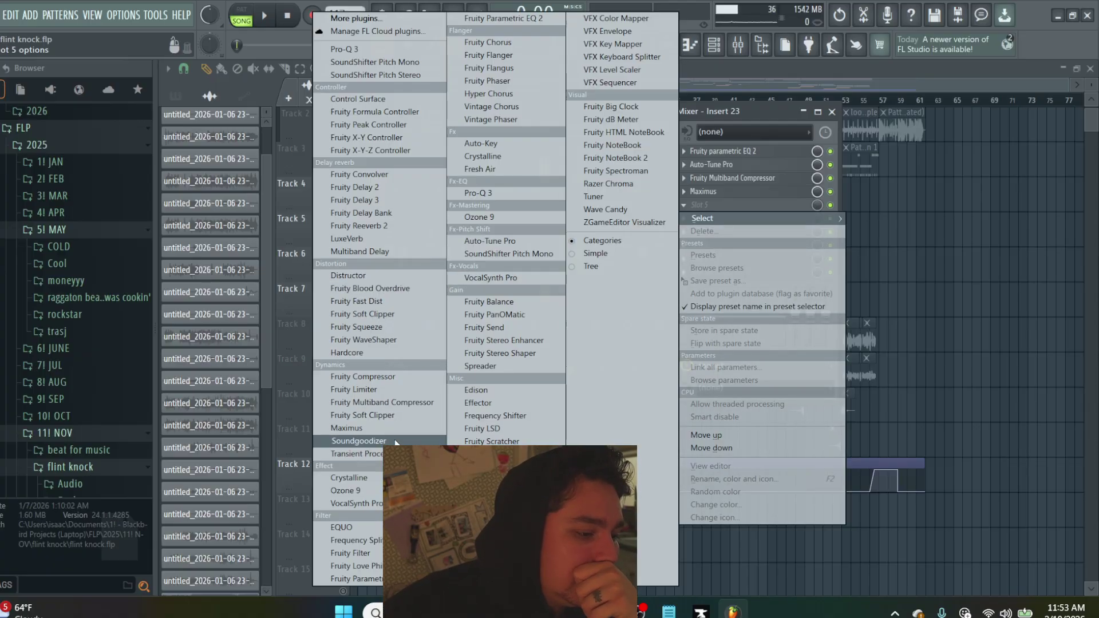
click(744, 153)
click(744, 154)
click(744, 153)
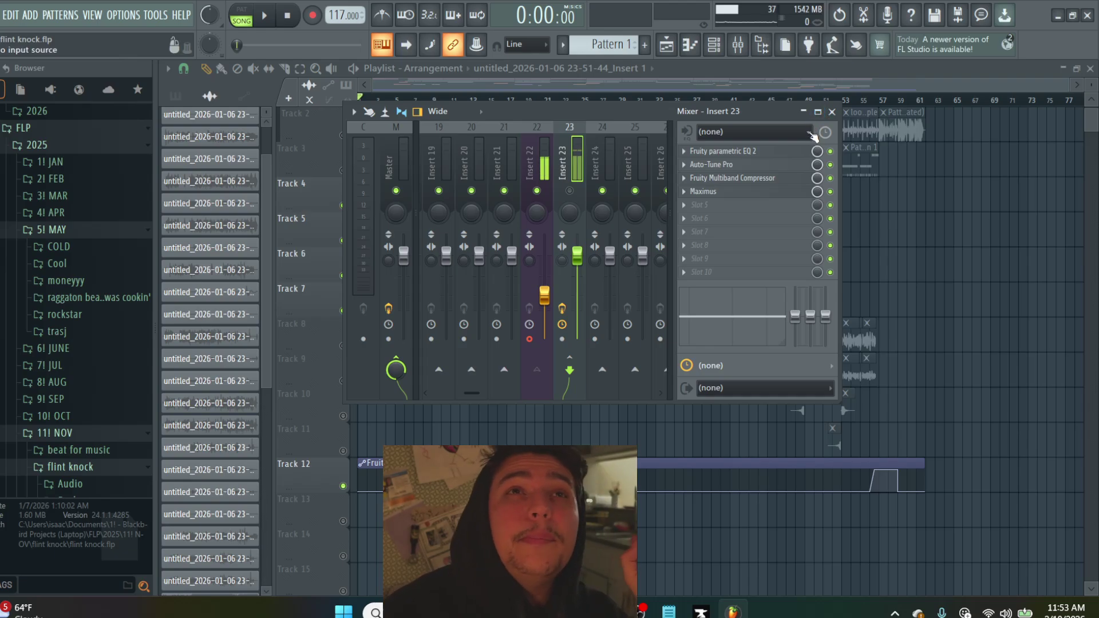
Try lowering band 3 and cutting band 5 to about -9.9 dB in Fruity Parametric EQ 2, undoing each change
click(725, 152)
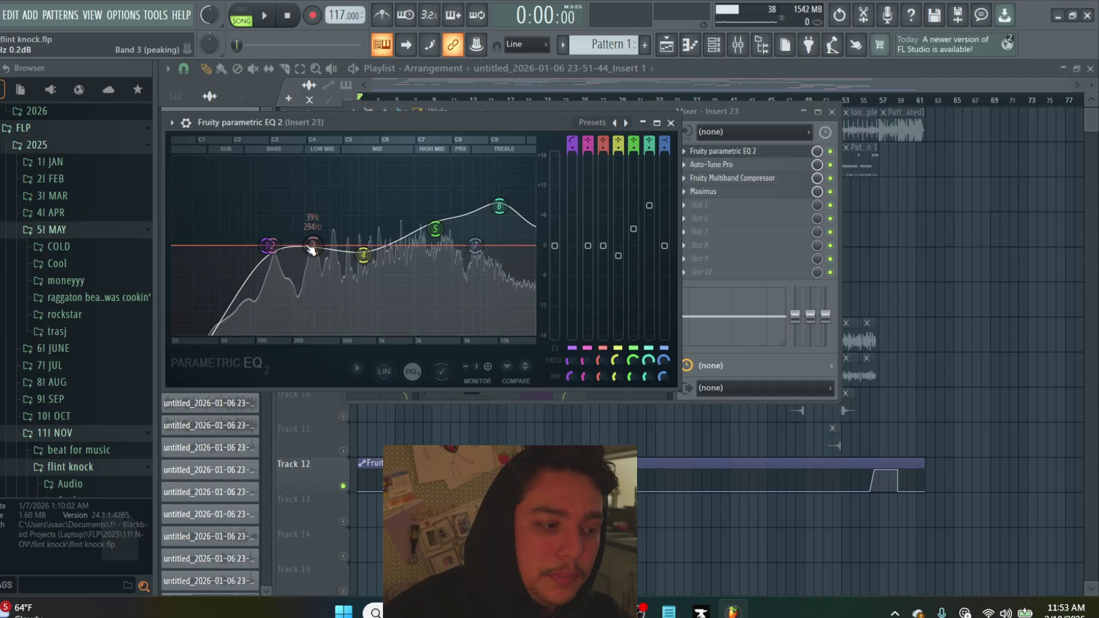
drag(313, 245, 277, 259)
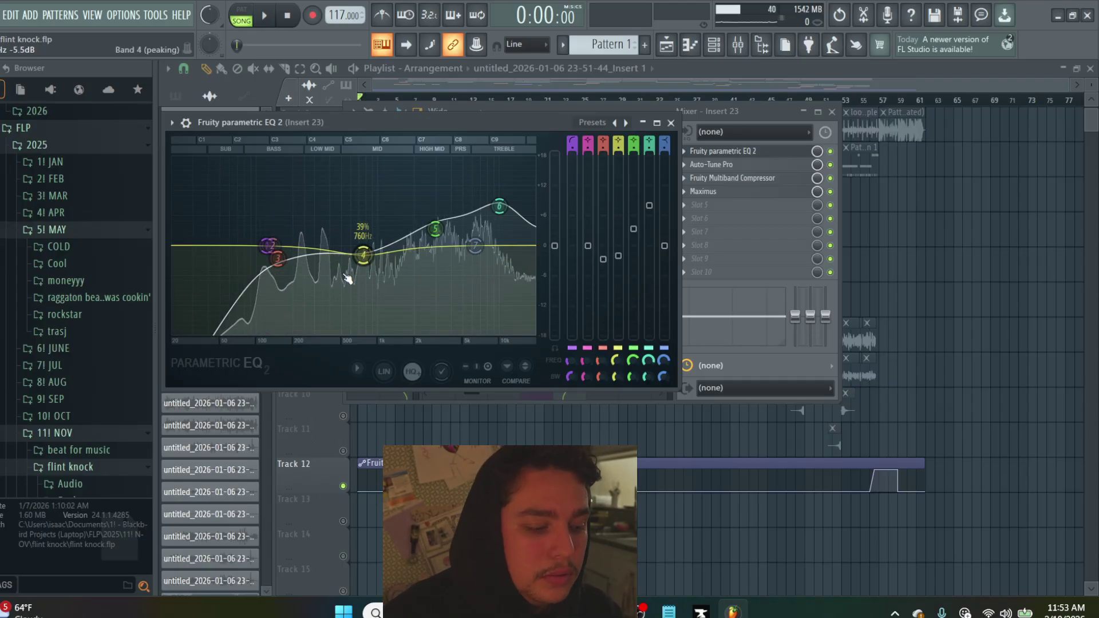
key(ctrl+z)
drag(435, 229, 438, 305)
key(ctrl+z)
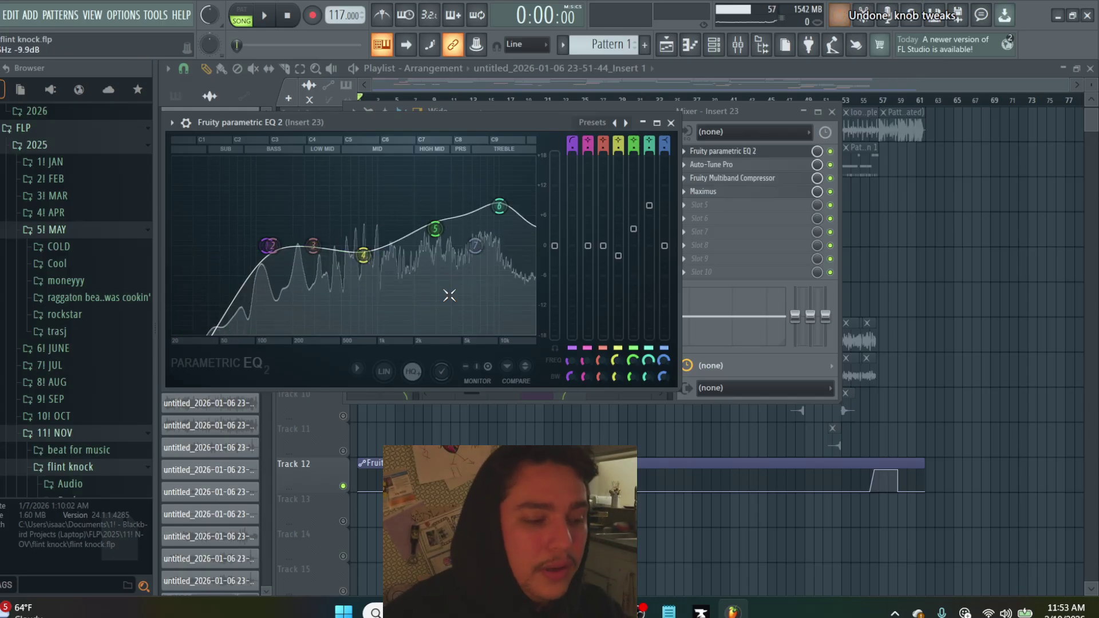
click(671, 123)
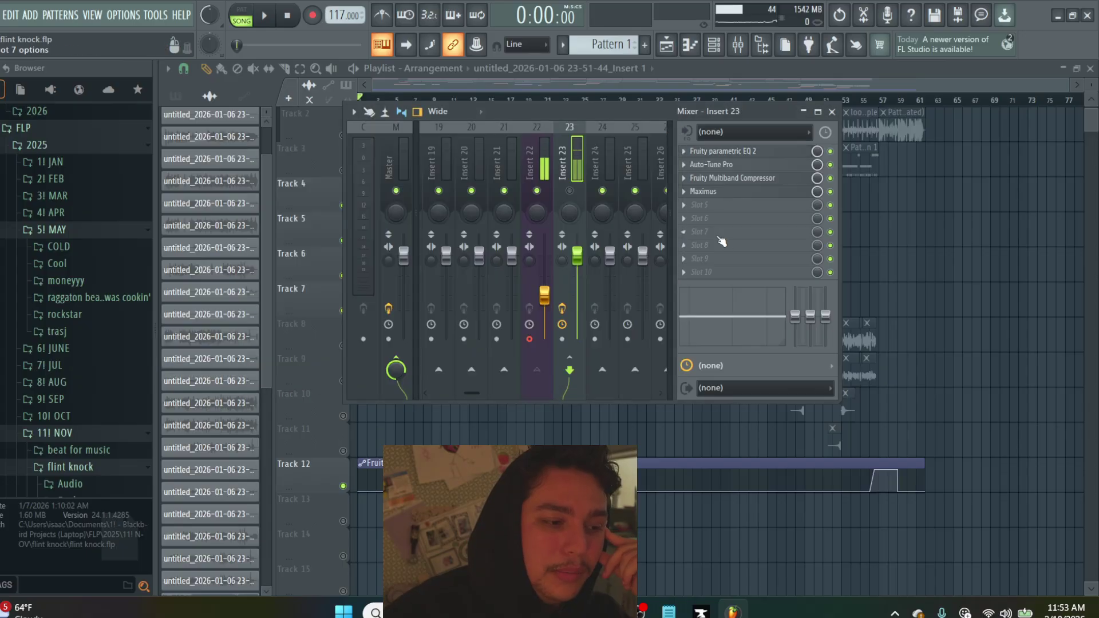
Load Soundgoodizer in Insert 23's fifth slot and close its window
click(699, 210)
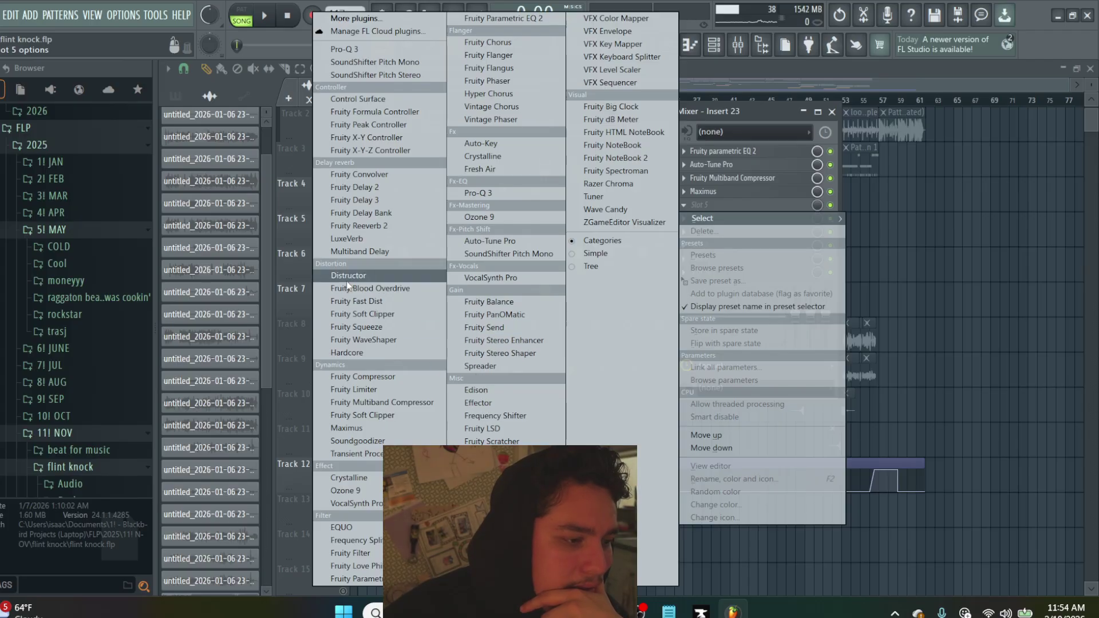
click(375, 445)
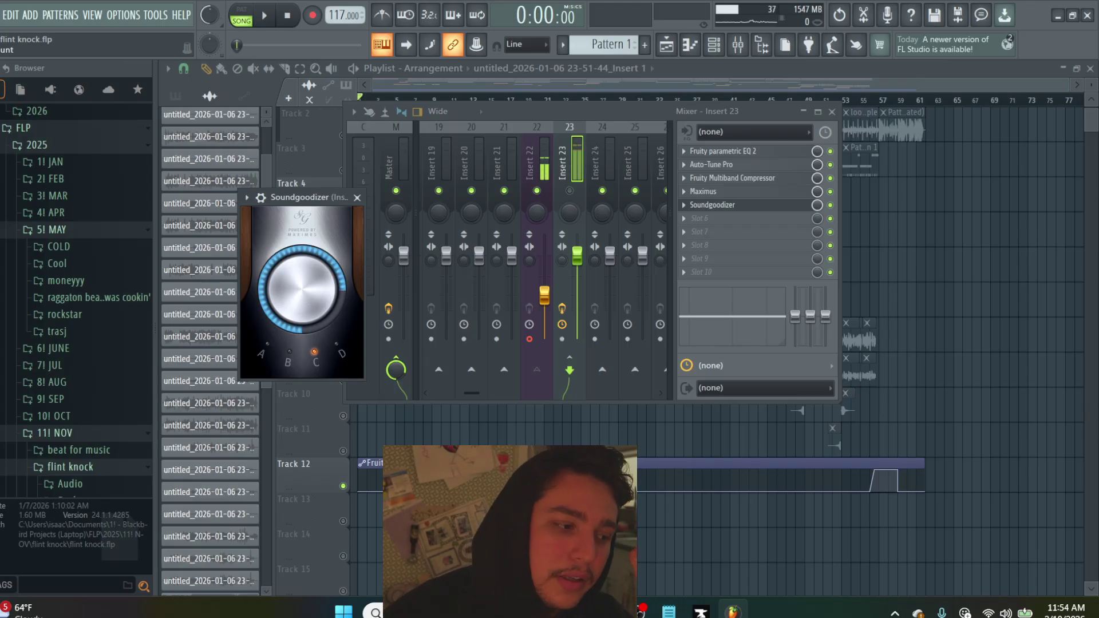
click(358, 198)
Load Pro-Q 3 in Insert 23's sixth slot and add a bell cut of about -17 dB near 1029 Hz
click(698, 218)
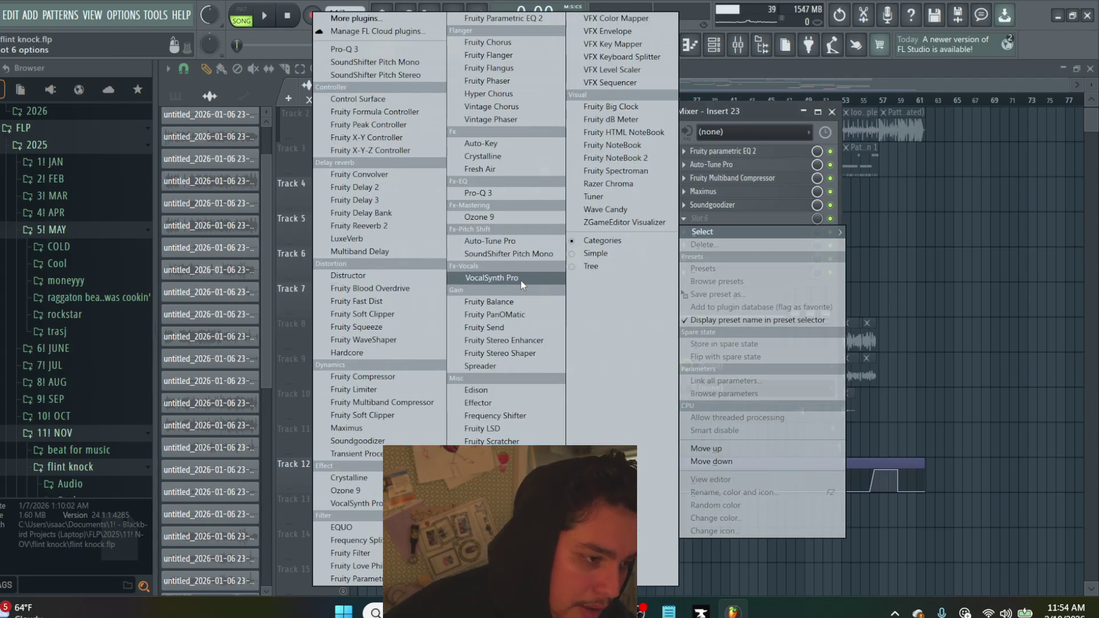
click(500, 191)
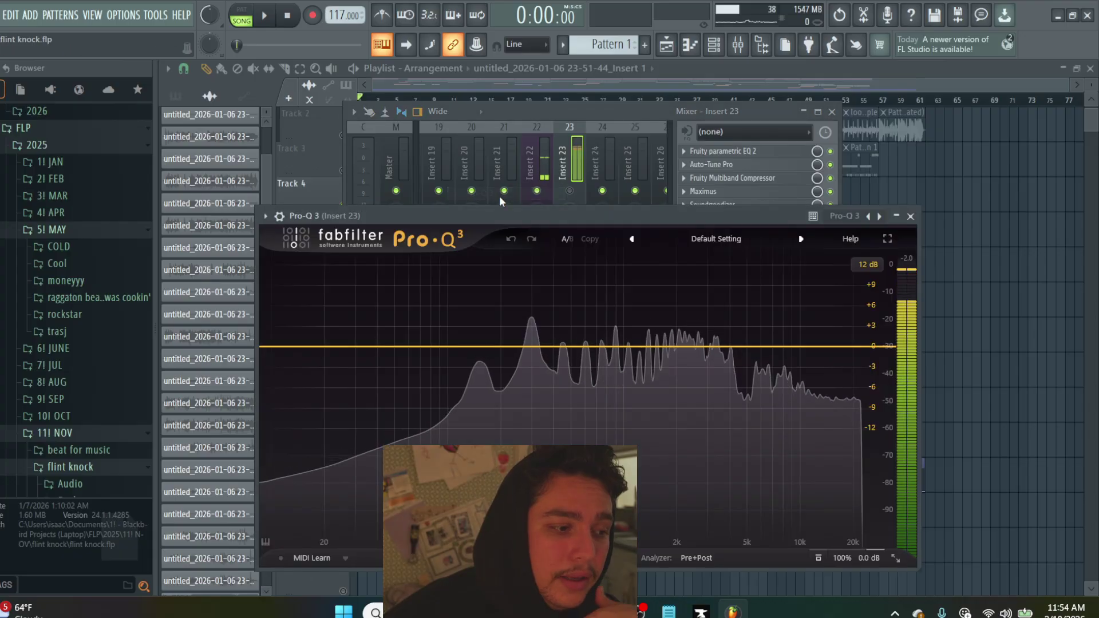
drag(520, 216, 459, 155)
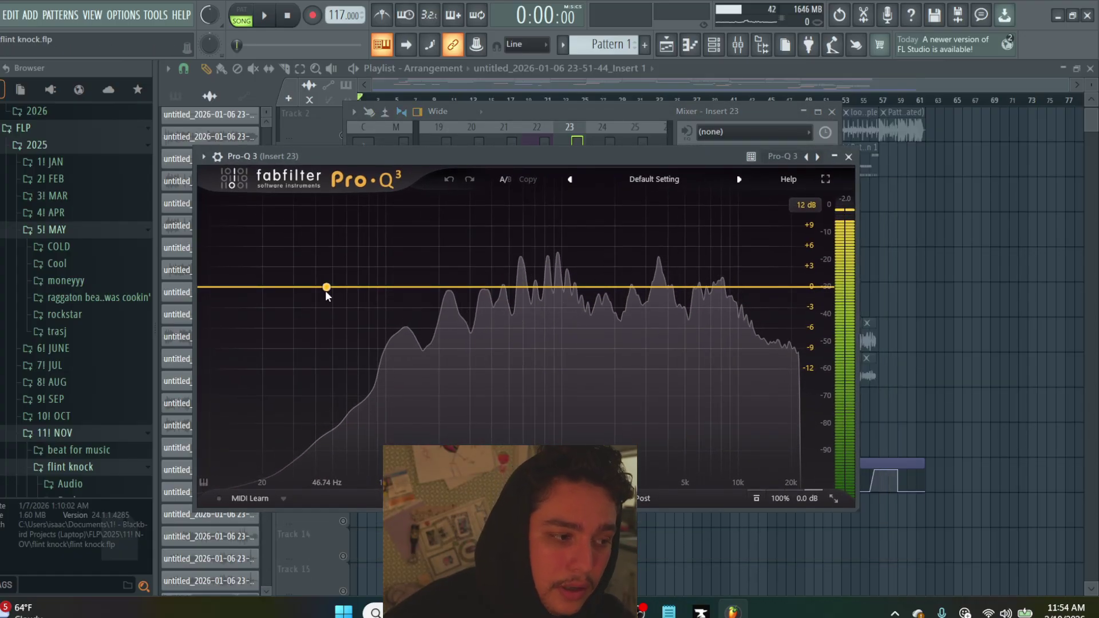
drag(297, 286, 564, 334)
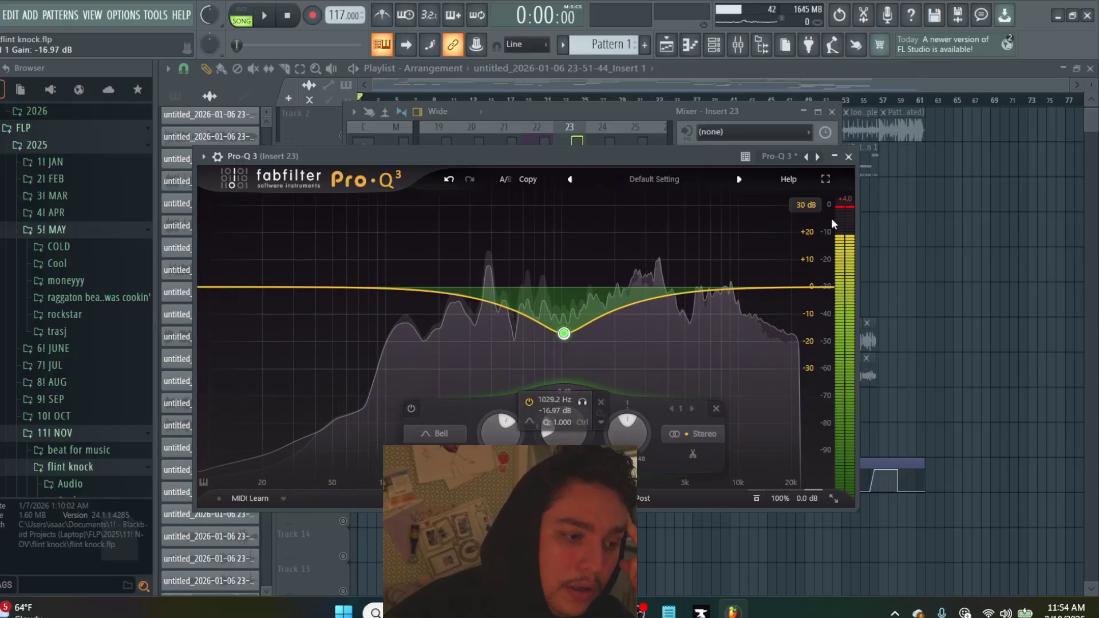
click(848, 157)
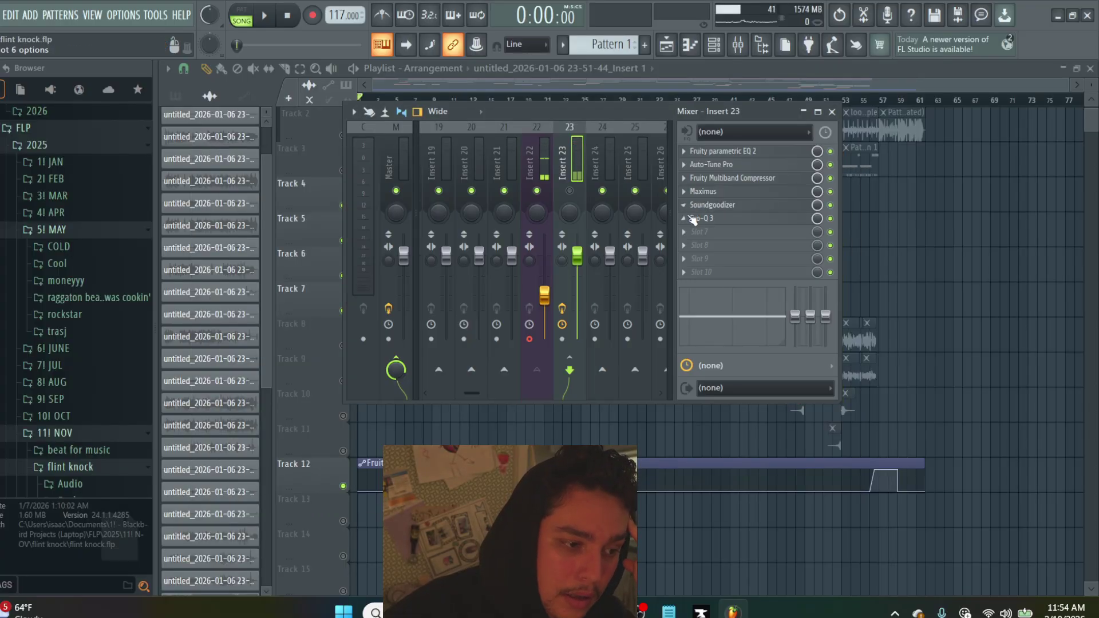
Remove Pro-Q 3 from Insert 23's sixth effect slot
right_click(692, 221)
click(686, 246)
click(584, 351)
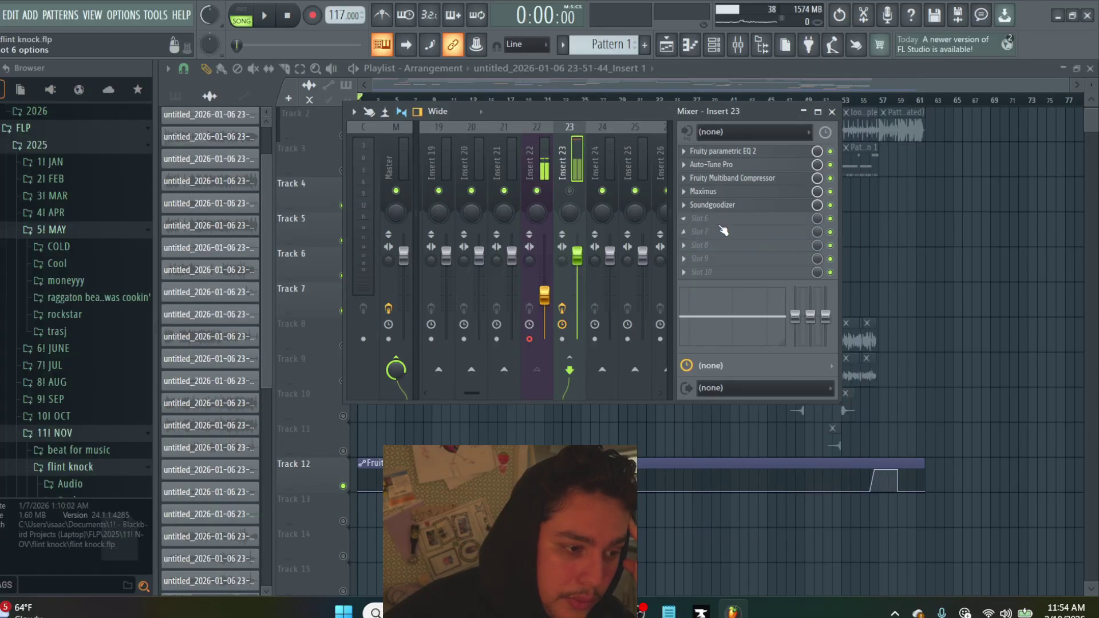
Load SoundShifter Pitch Mono in Insert 23's sixth slot, transpose it 12 semitones and turn down its mix level
click(720, 225)
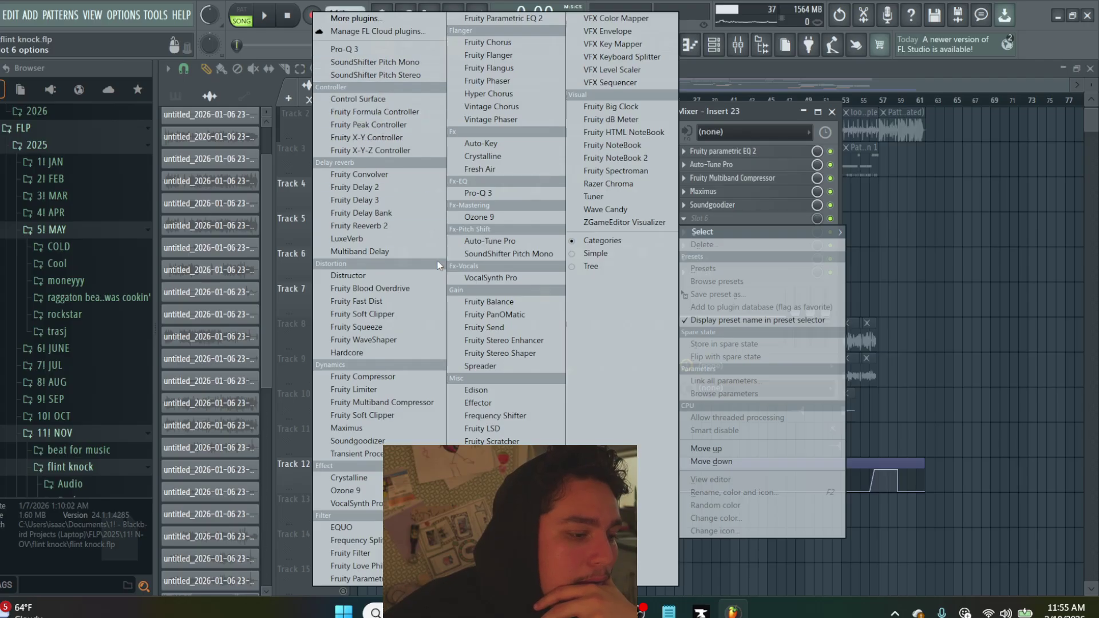
click(524, 256)
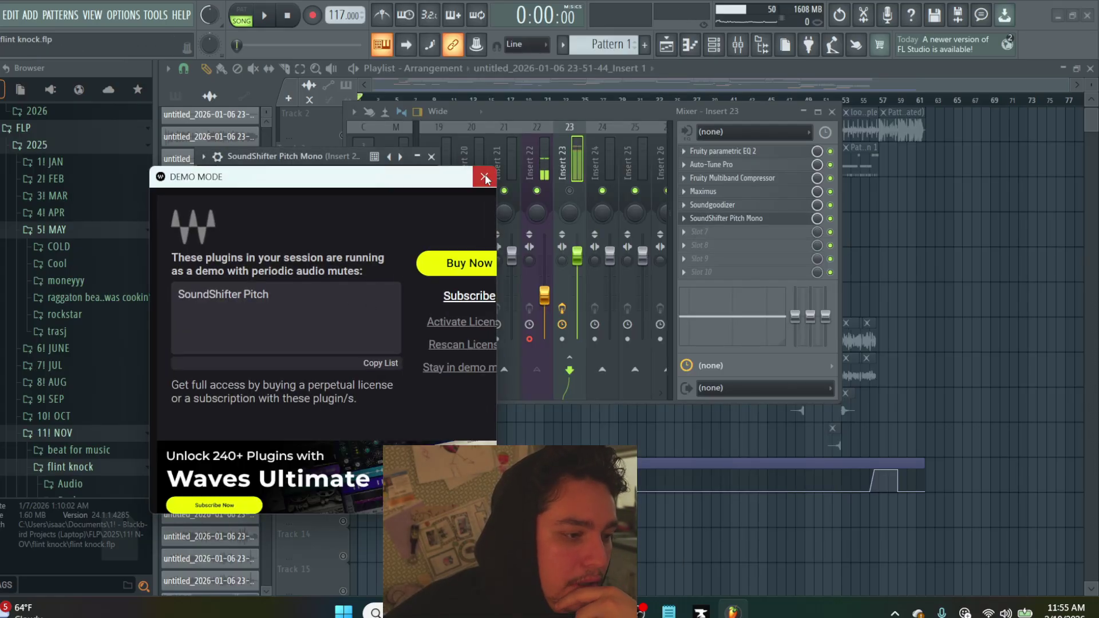
click(483, 176)
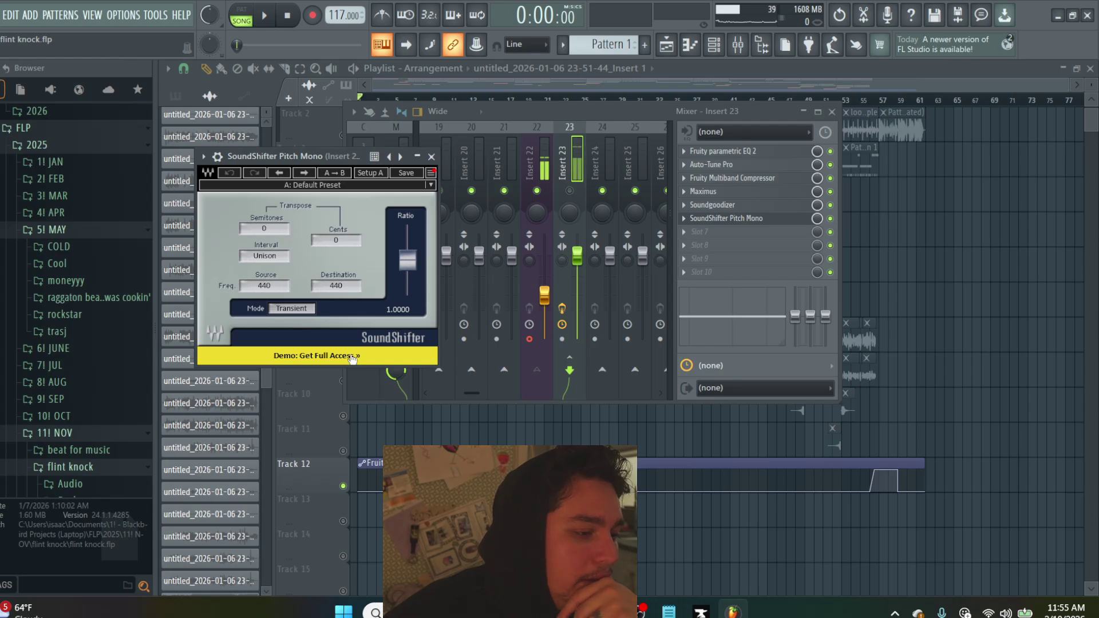
drag(264, 229, 264, 201)
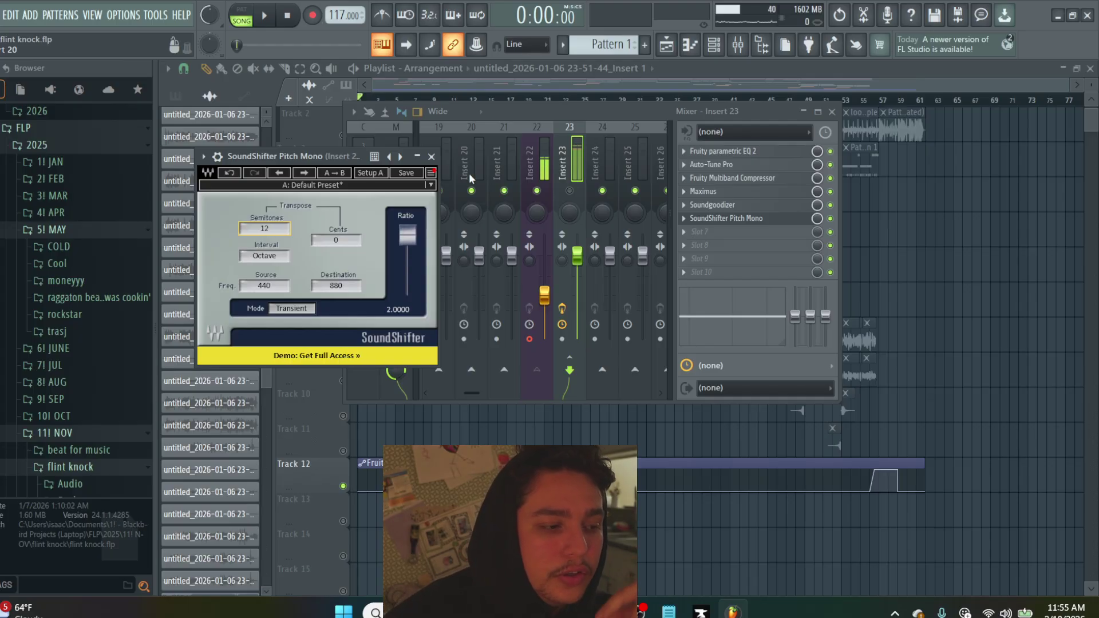
click(431, 156)
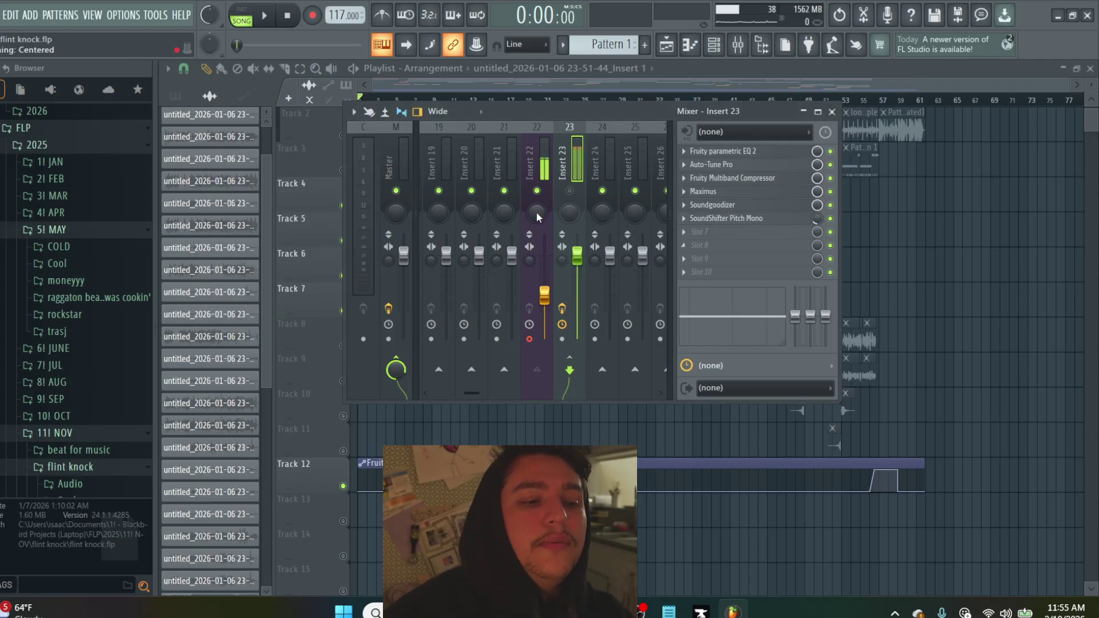
click(569, 191)
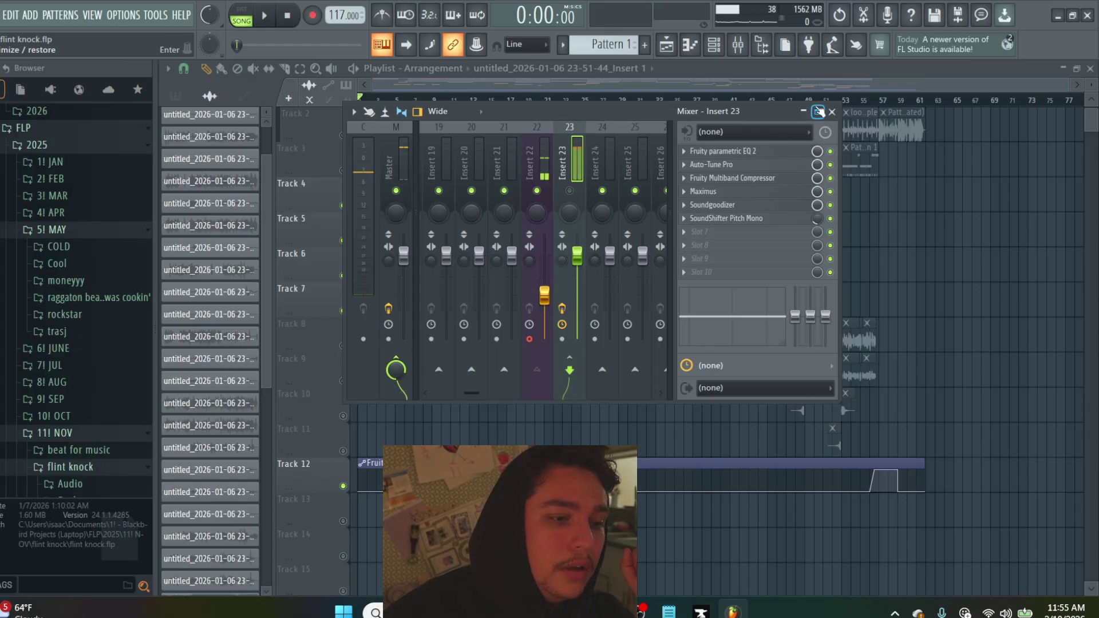
Browse the saved mixer track states from Insert 23 so the Mixer presets folder is listed
right_click(576, 175)
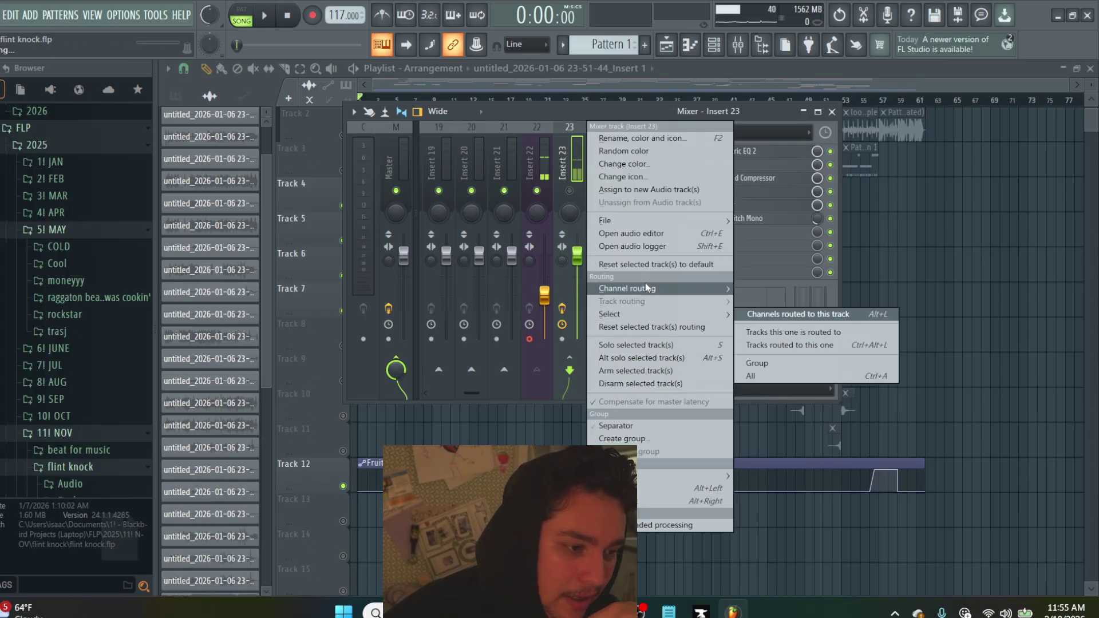
mouse_move(637, 227)
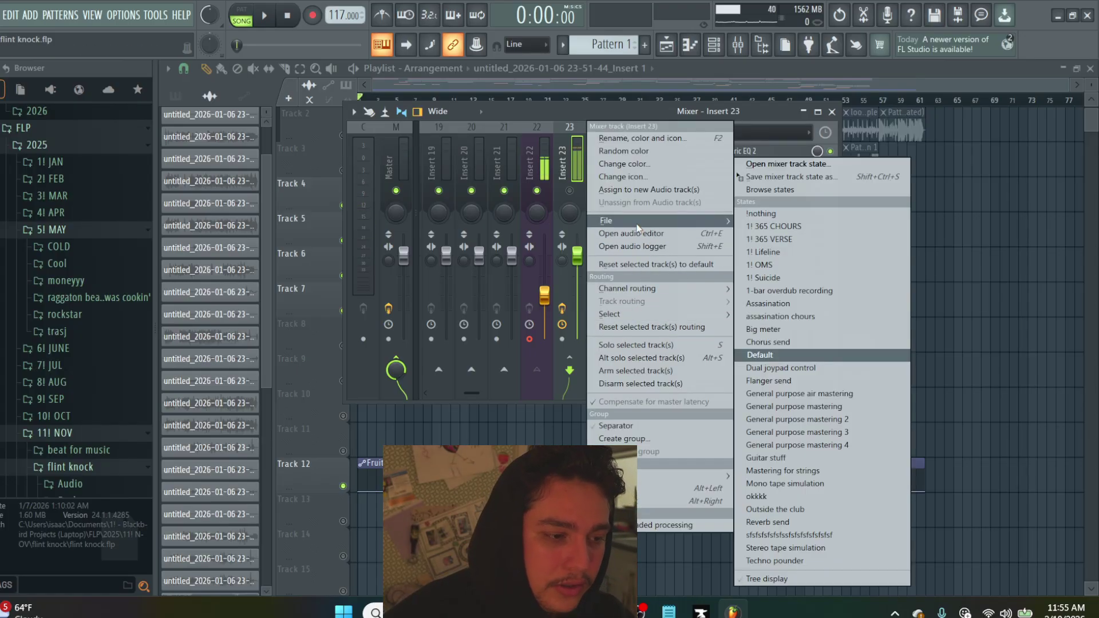
click(570, 168)
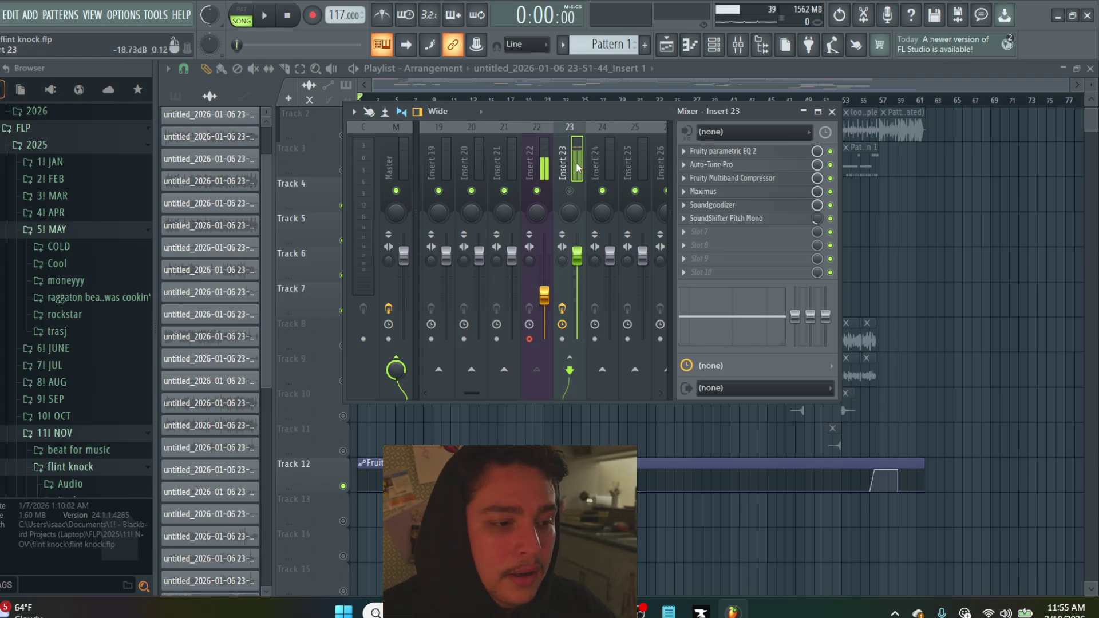
right_click(582, 127)
mouse_move(621, 221)
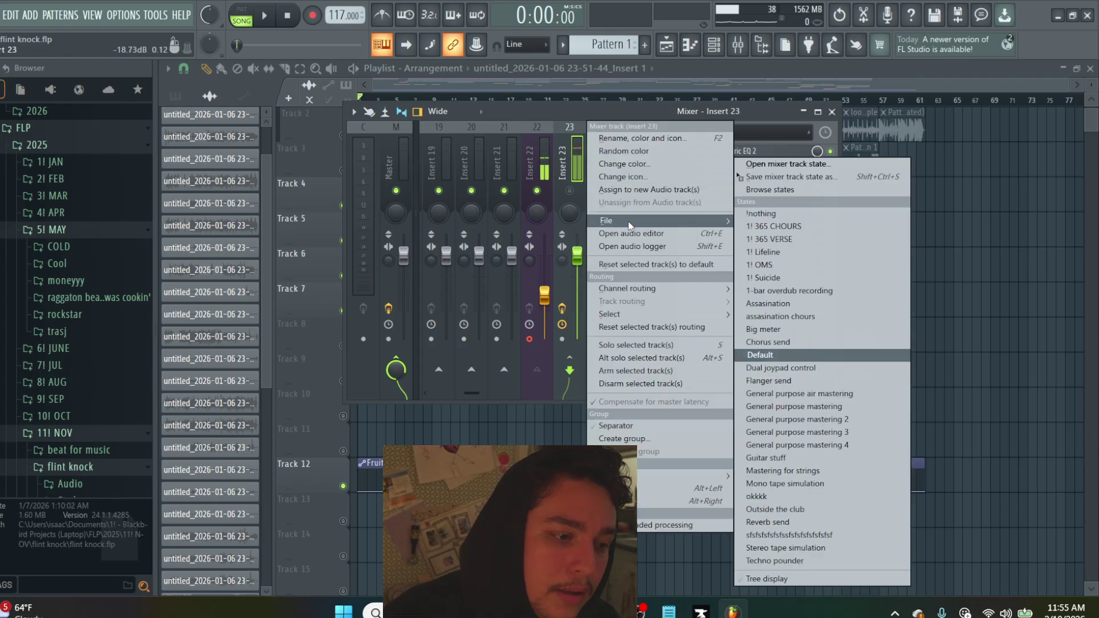
click(795, 189)
Open the save dialog for Insert 23's mixer track state and close it without saving
right_click(583, 123)
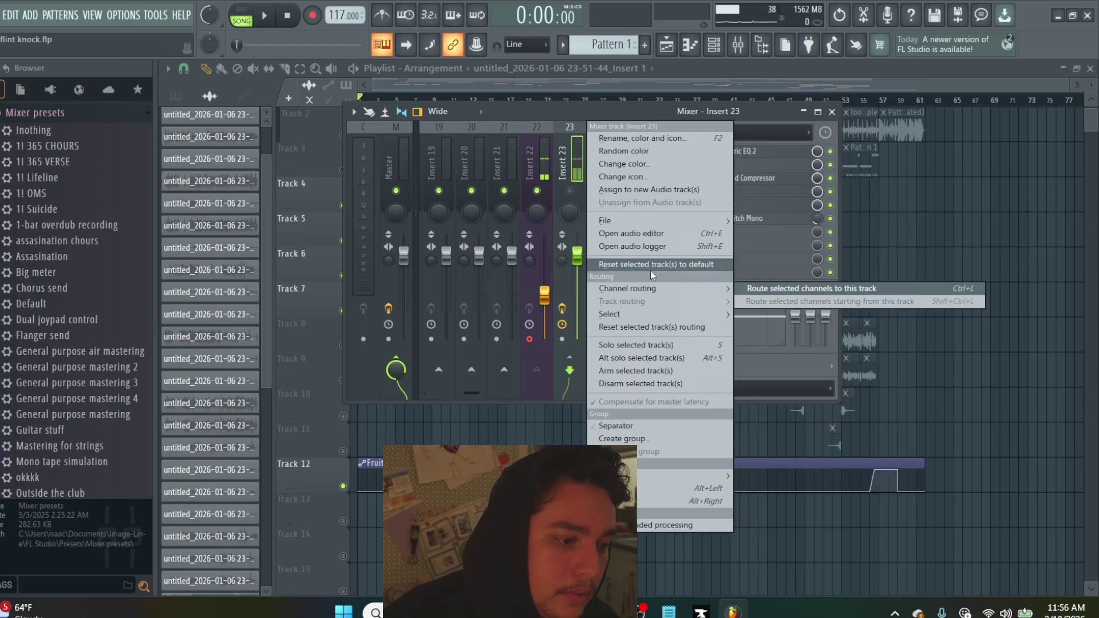
mouse_move(629, 221)
click(768, 176)
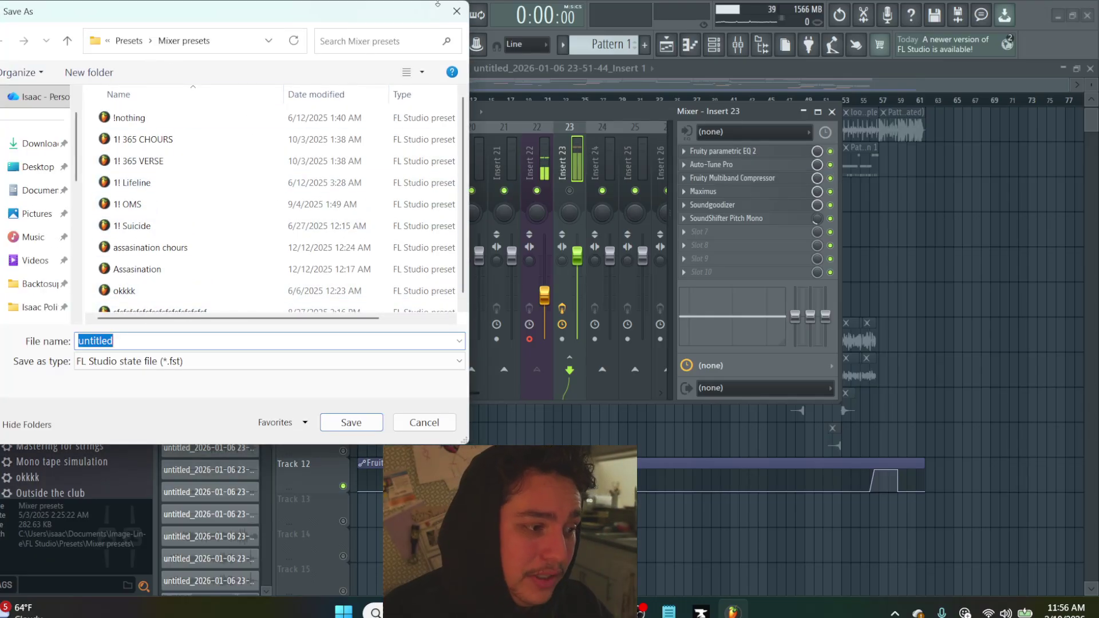
click(456, 14)
right_click(578, 159)
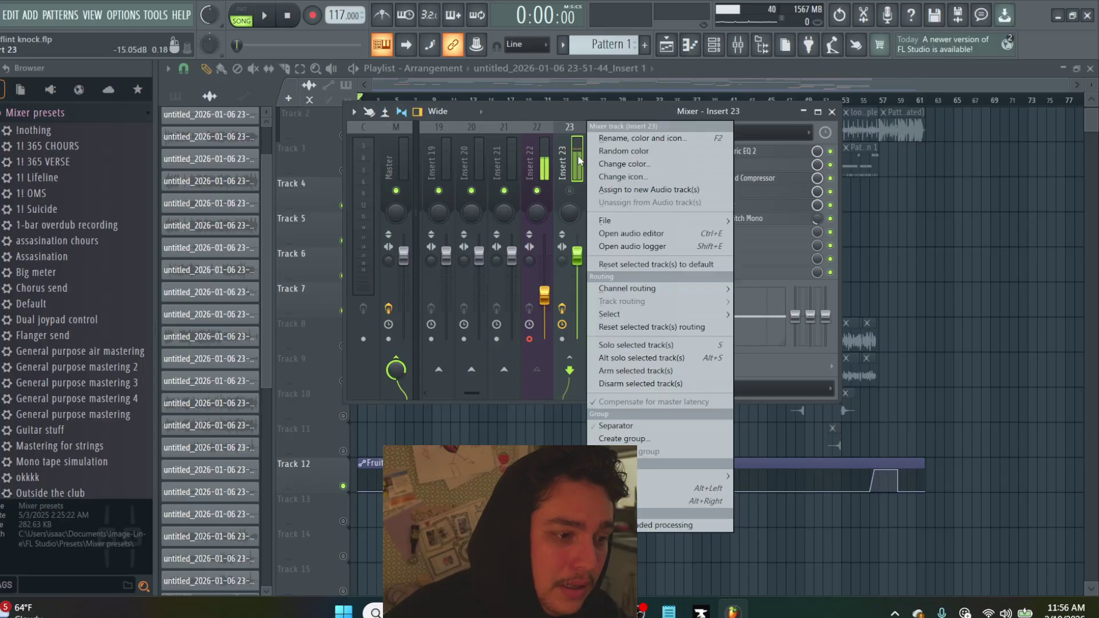
mouse_move(634, 223)
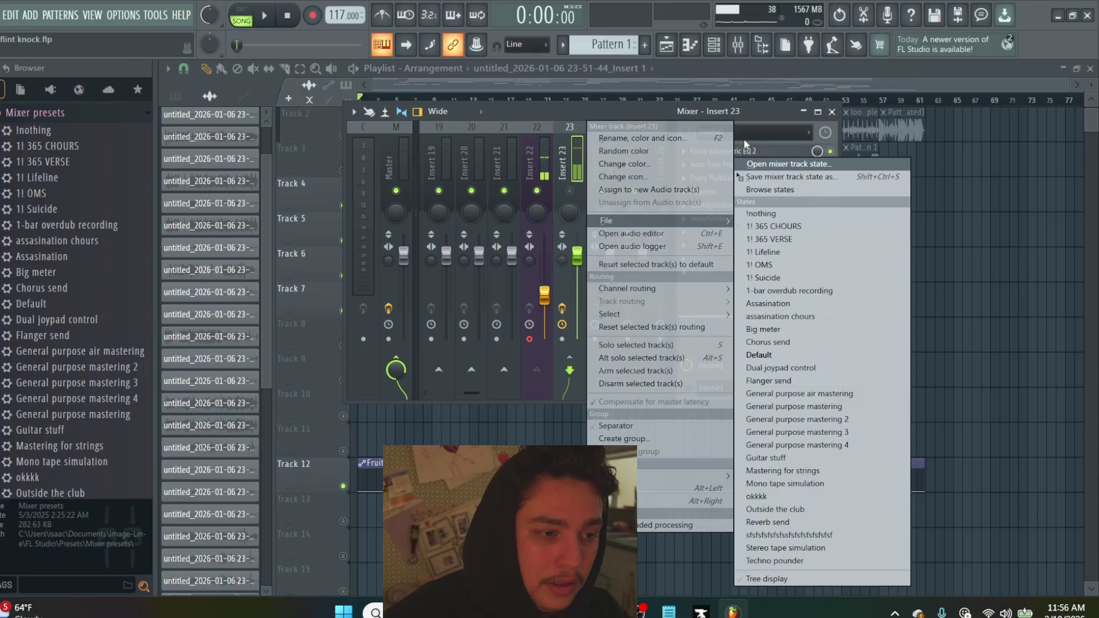
key(Escape)
Select Insert 2 in the mixer and examine its Pro-Q 3 curve and Auto-Tune Pro settings
click(544, 137)
scroll(553, 155, up, 10)
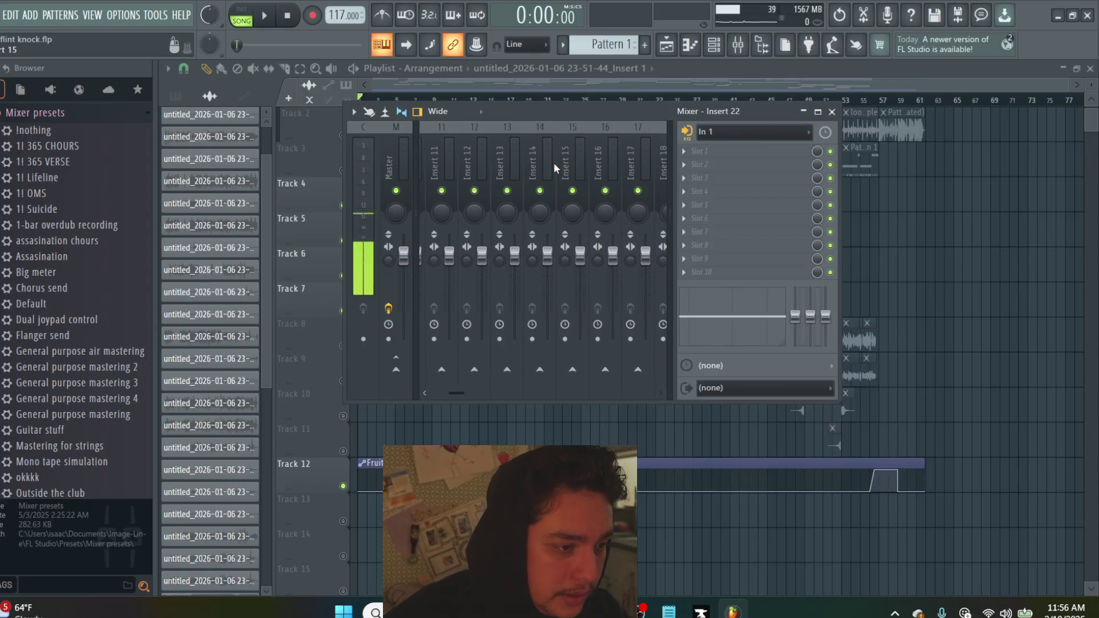
click(444, 157)
scroll(466, 172, down, 8)
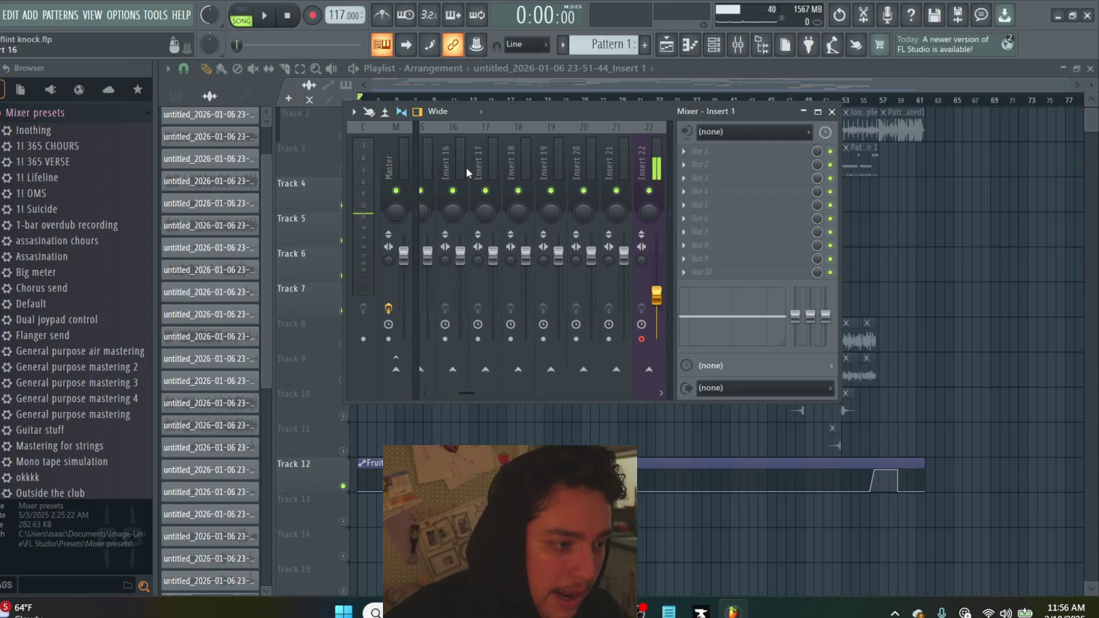
scroll(554, 176, up, 8)
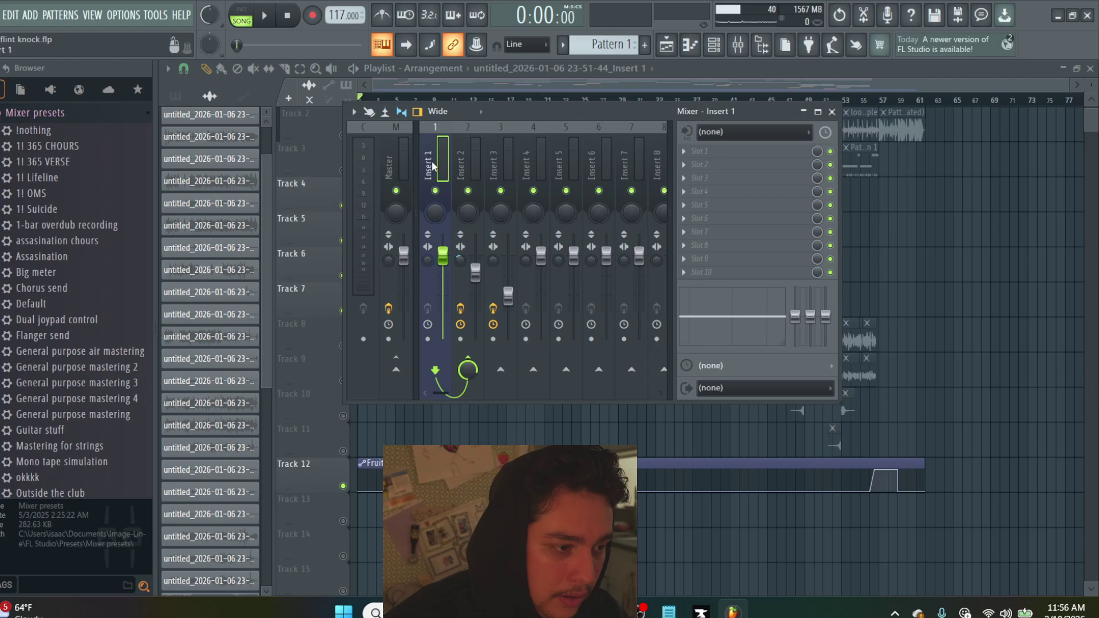
click(467, 174)
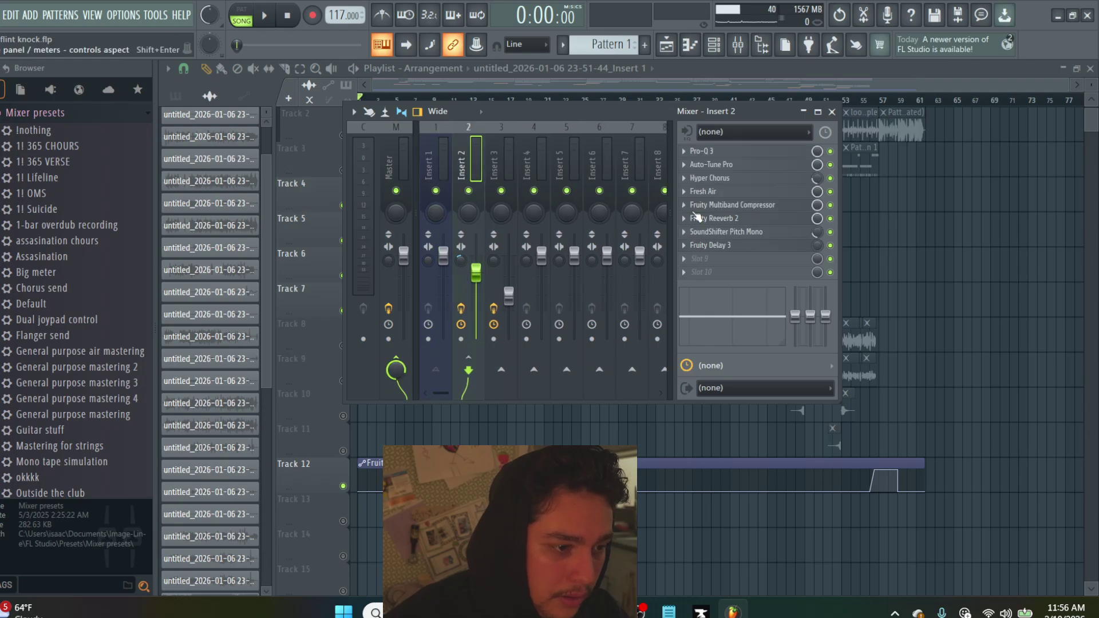
click(724, 153)
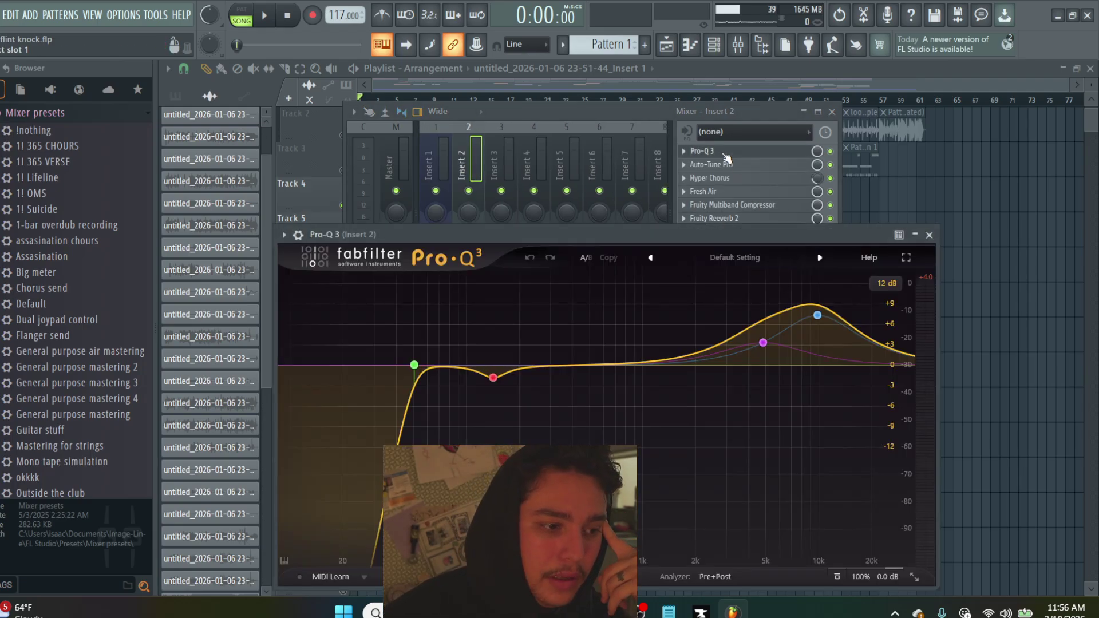
click(724, 153)
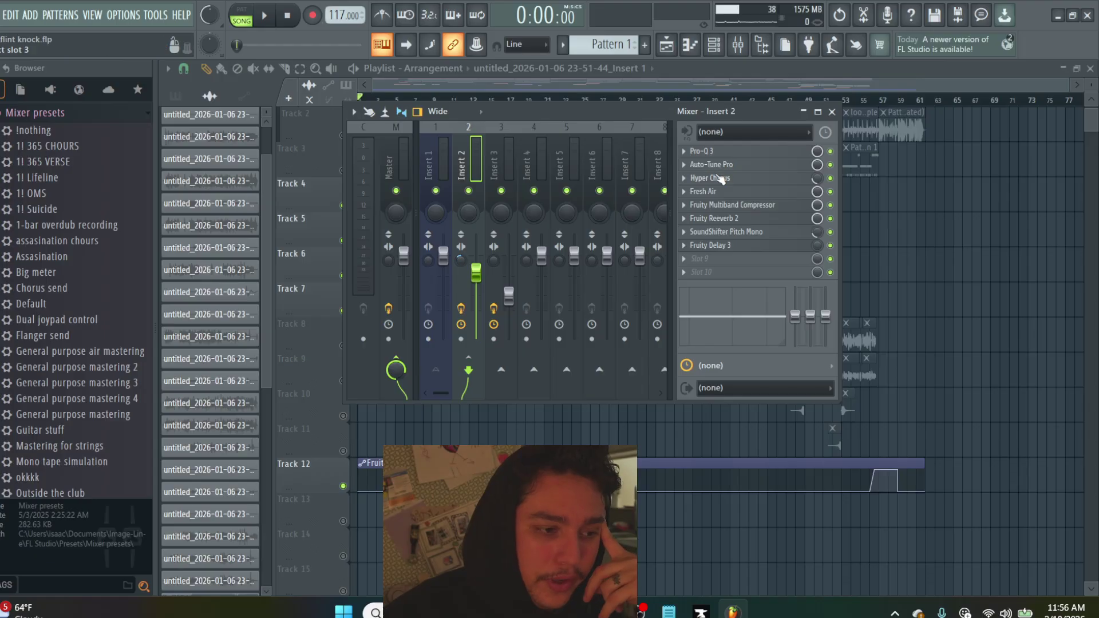
click(716, 165)
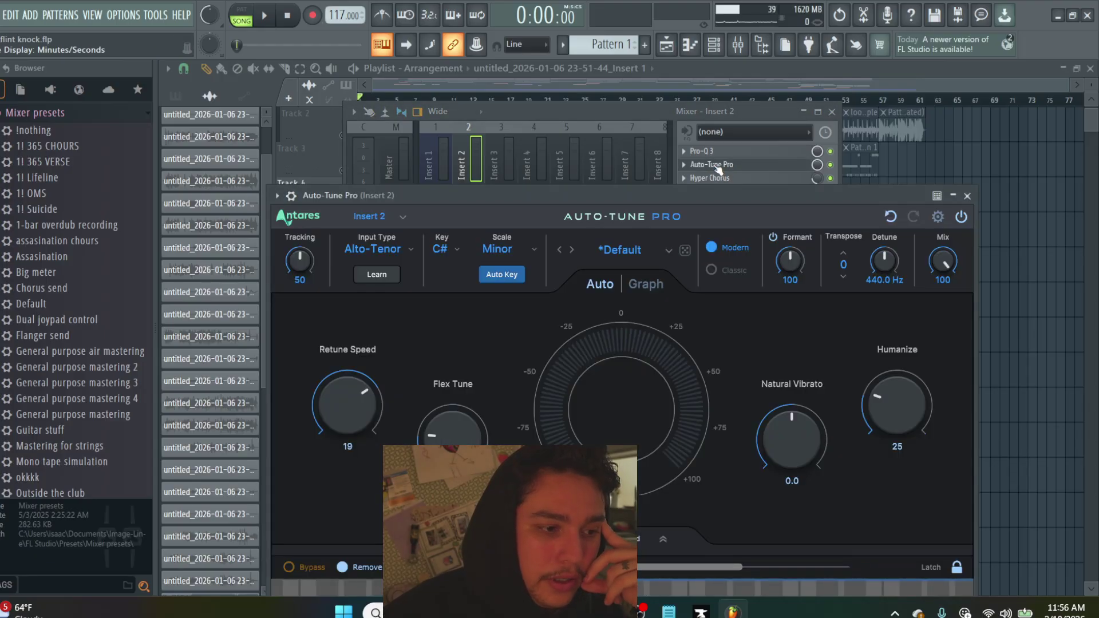
click(717, 165)
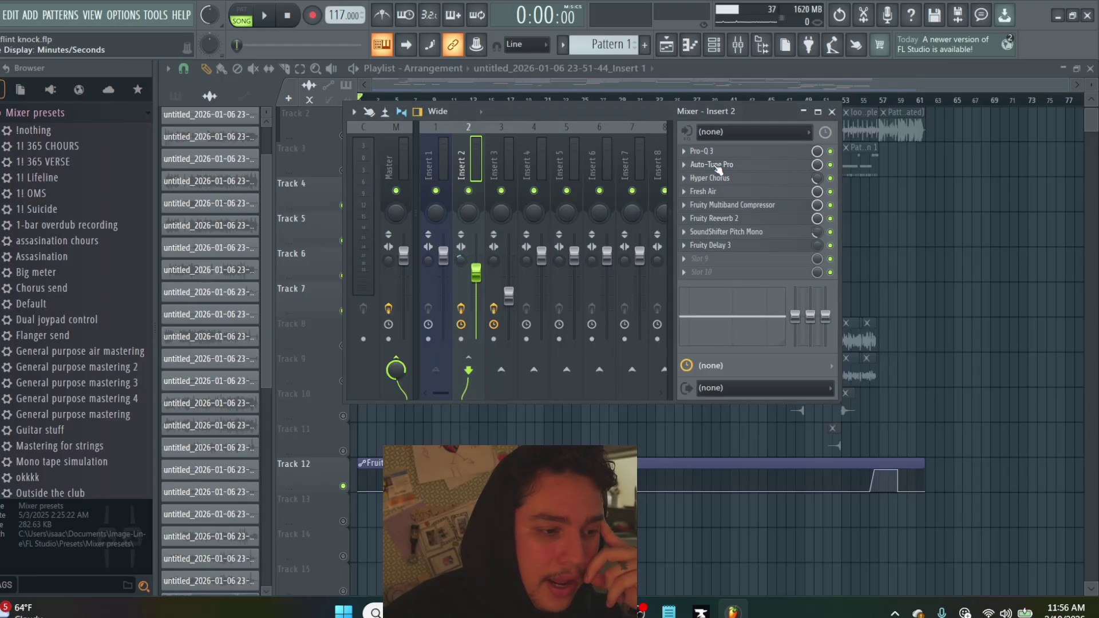
Look through Insert 2's Hyper Chorus, Fresh Air and Fruity Multiband Compressor, closing each one
click(726, 181)
click(725, 181)
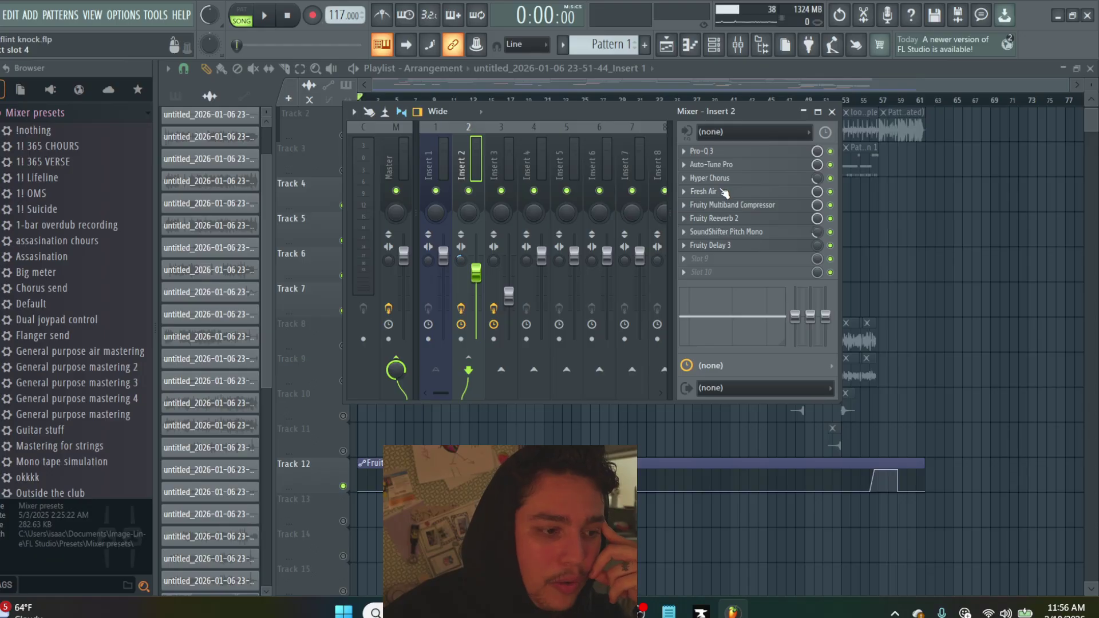
click(724, 192)
click(725, 194)
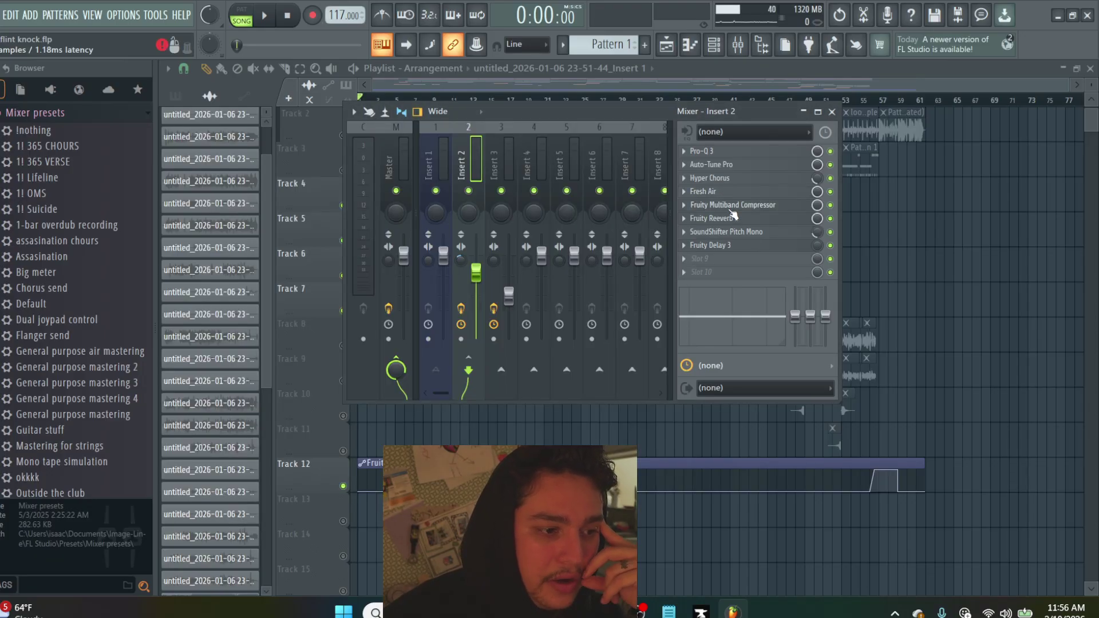
click(731, 207)
click(732, 209)
Examine Insert 2's Fruity Reeverb 2 and SoundShifter Pitch Mono settings and close both
click(733, 221)
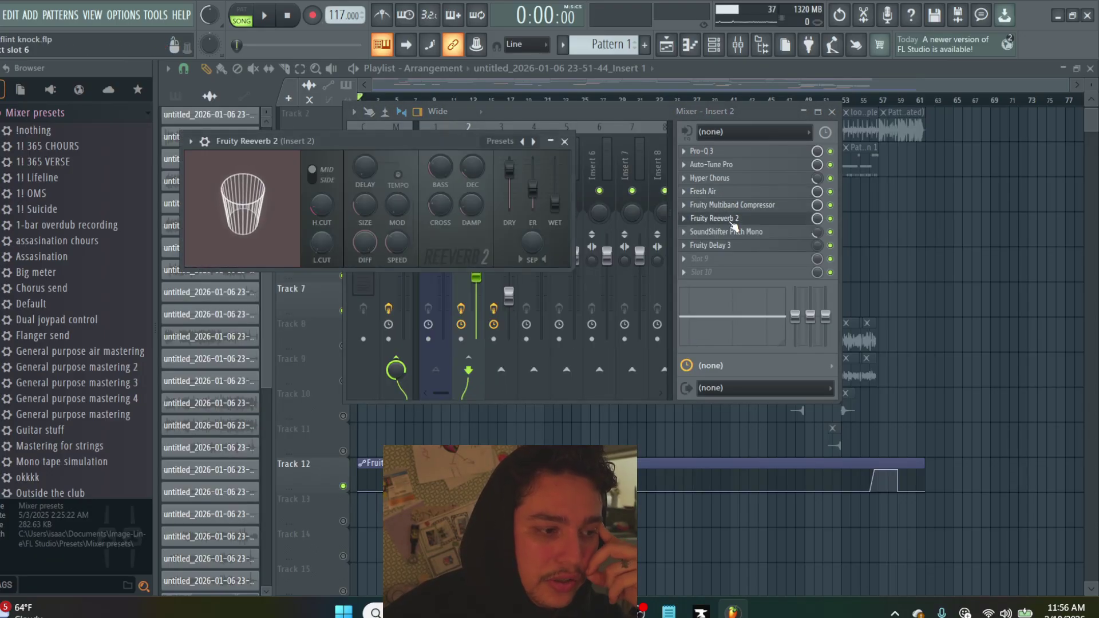
click(732, 222)
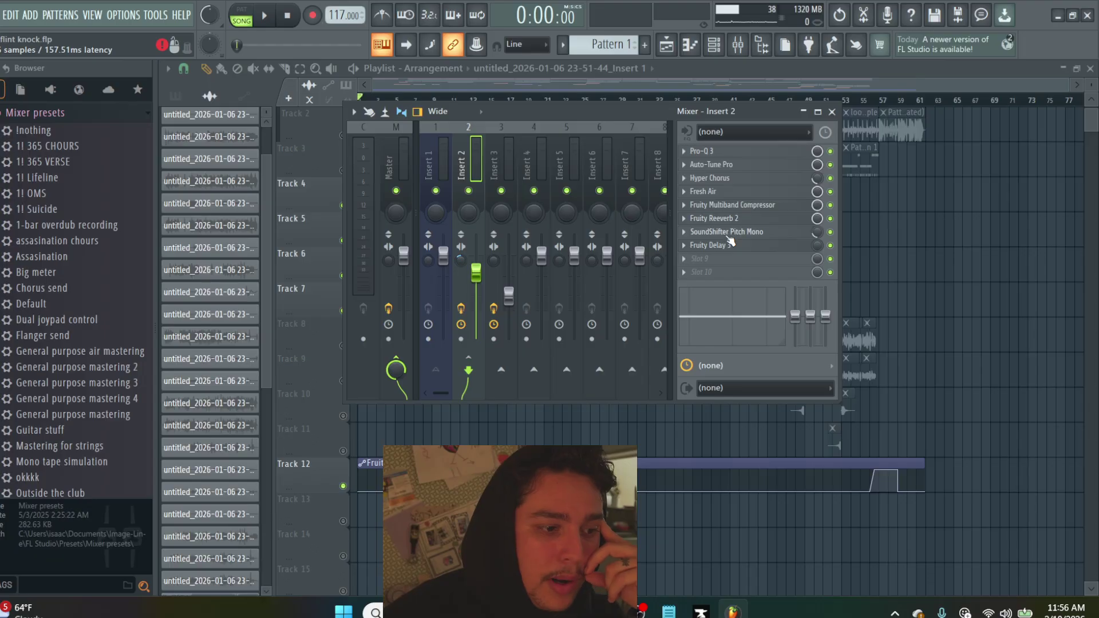
click(728, 233)
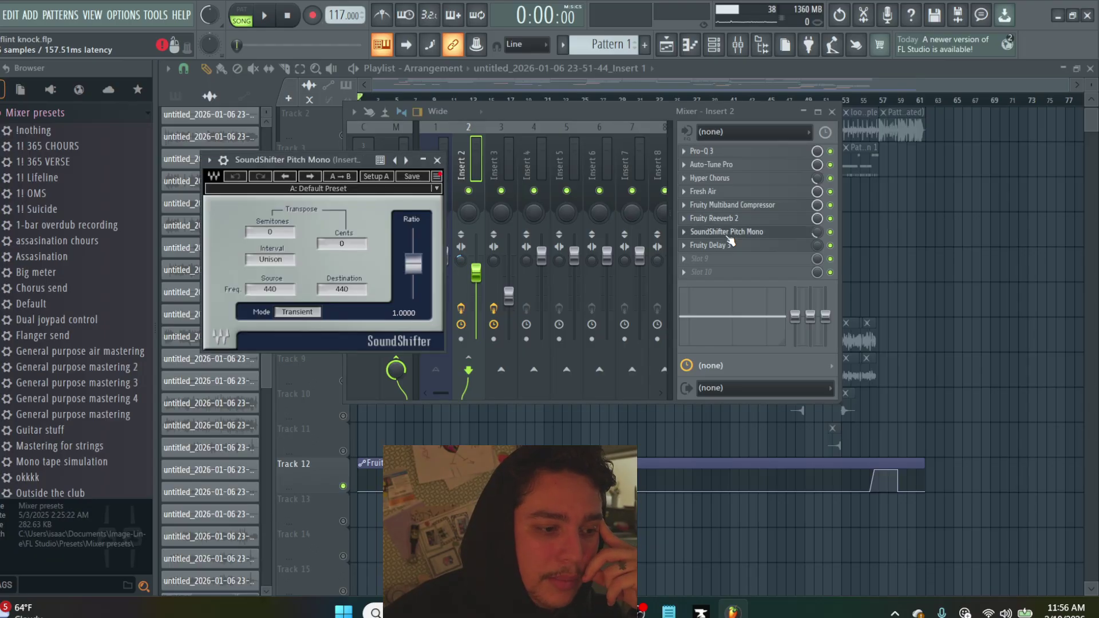
click(727, 237)
click(728, 237)
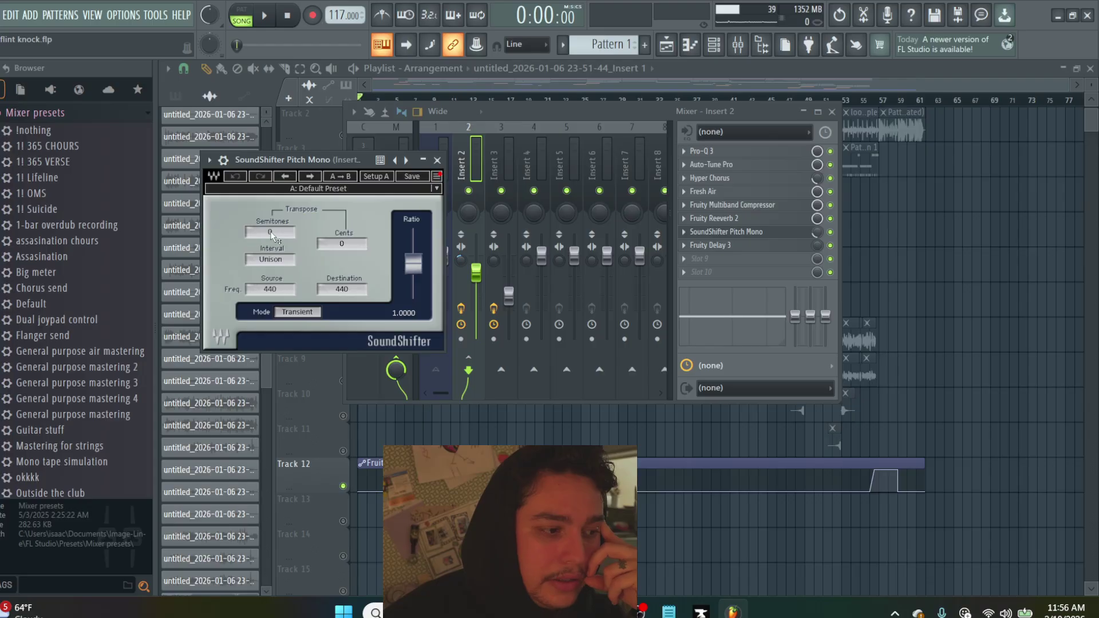
click(437, 161)
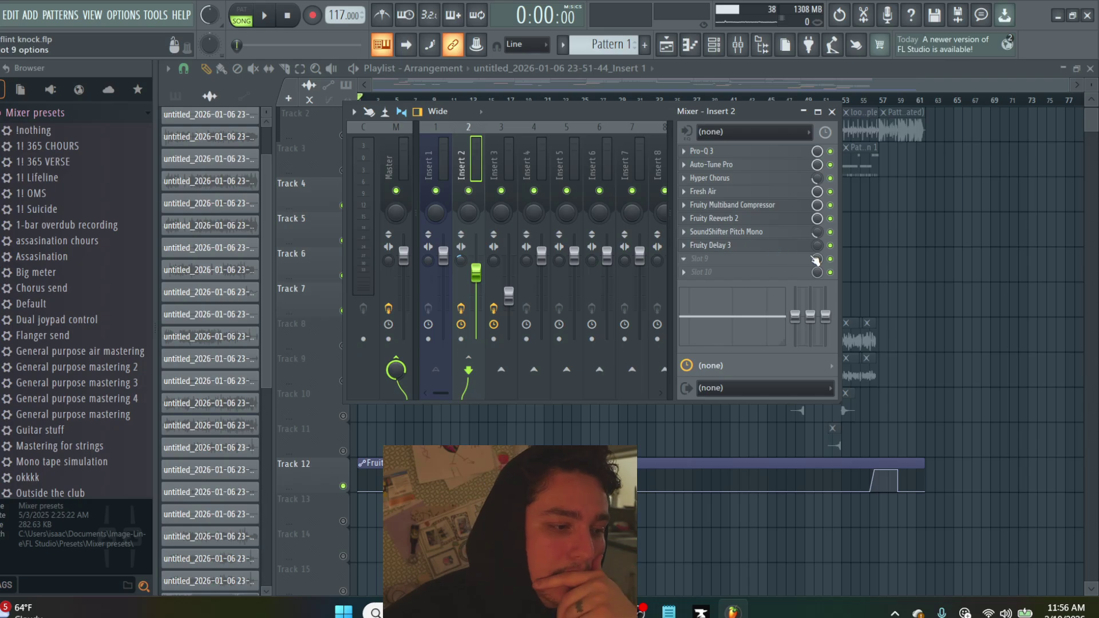
Close the mixer and play the arrangement with Tracks 2 and 3 unmuted
click(831, 112)
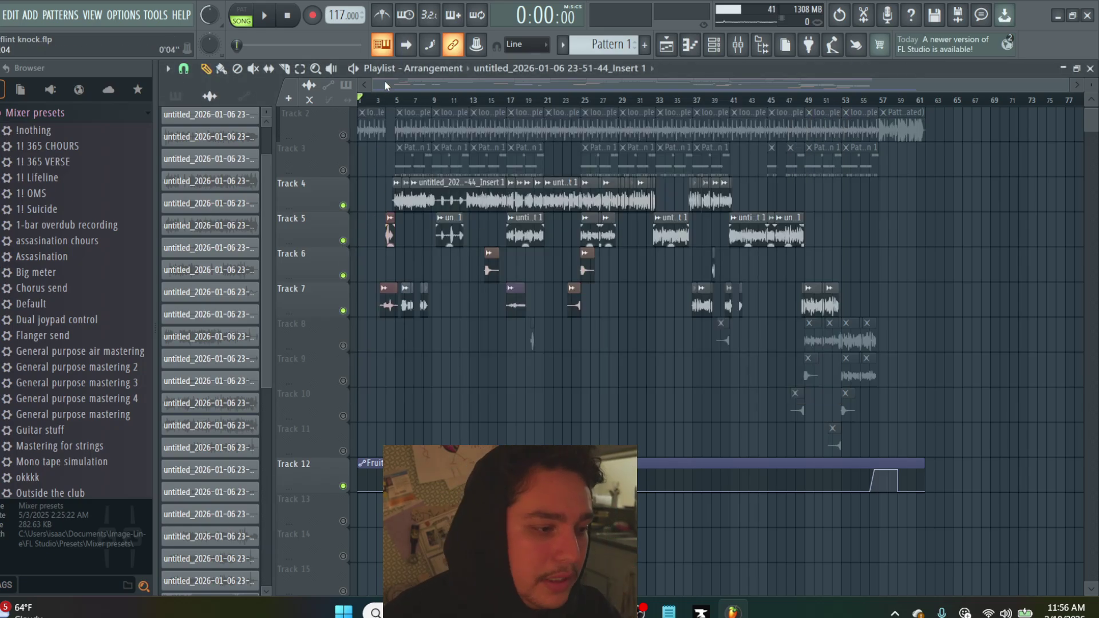
key(space)
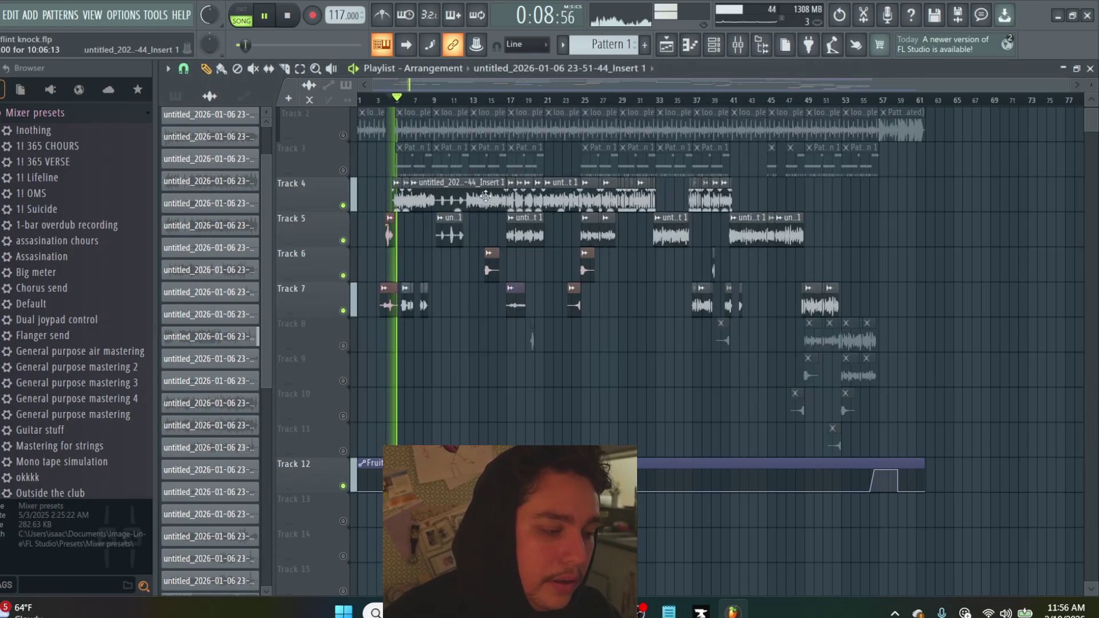
click(342, 170)
click(343, 135)
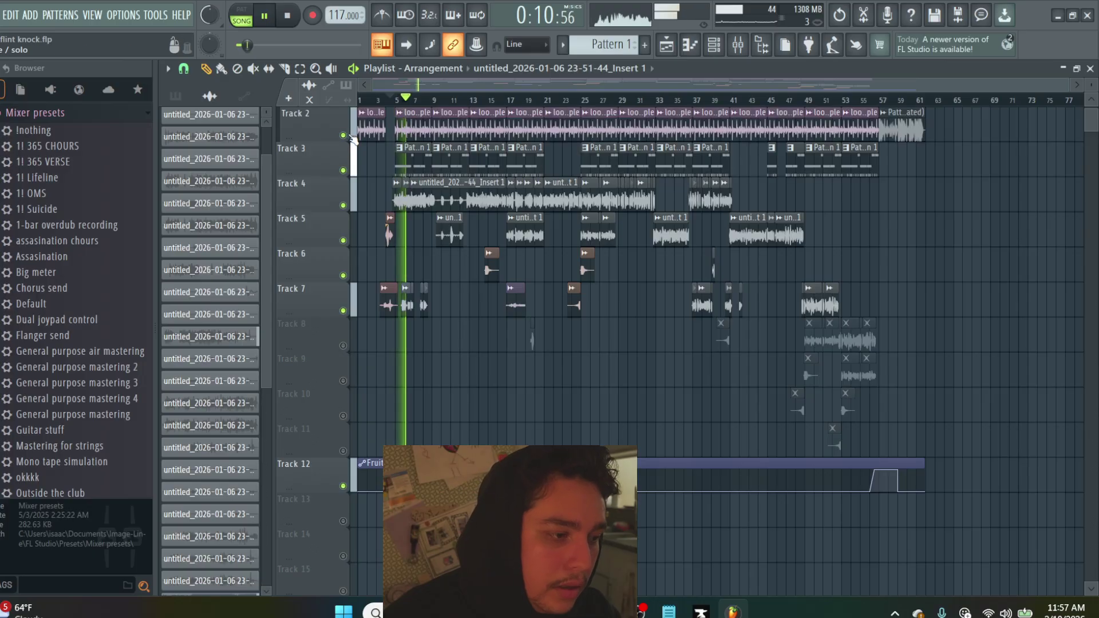
scroll(609, 221, up, 2)
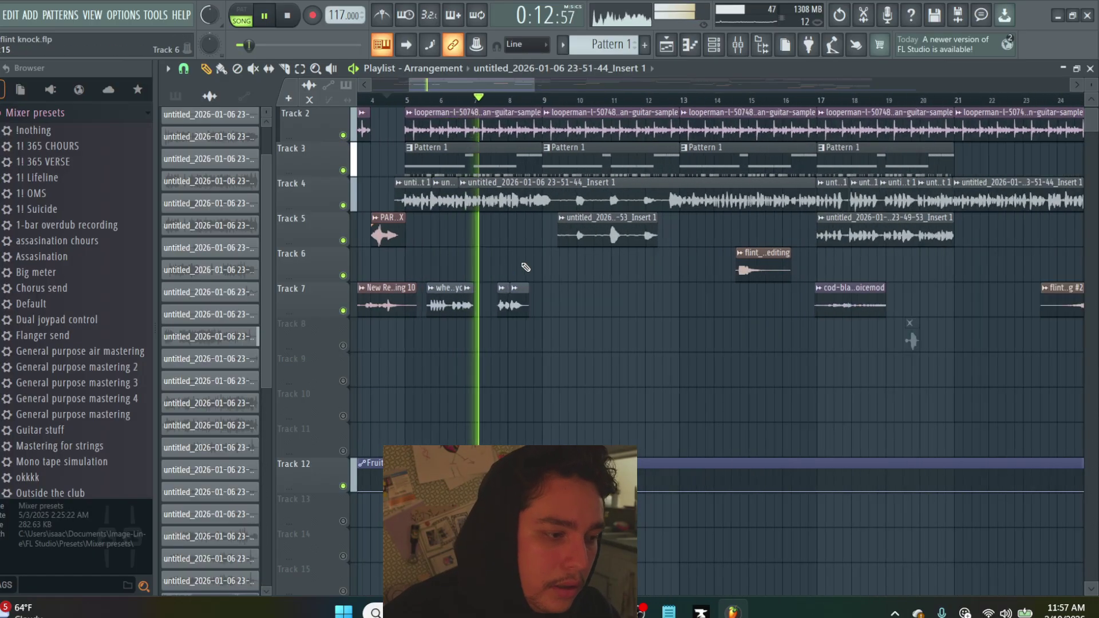
scroll(526, 271, down, 2)
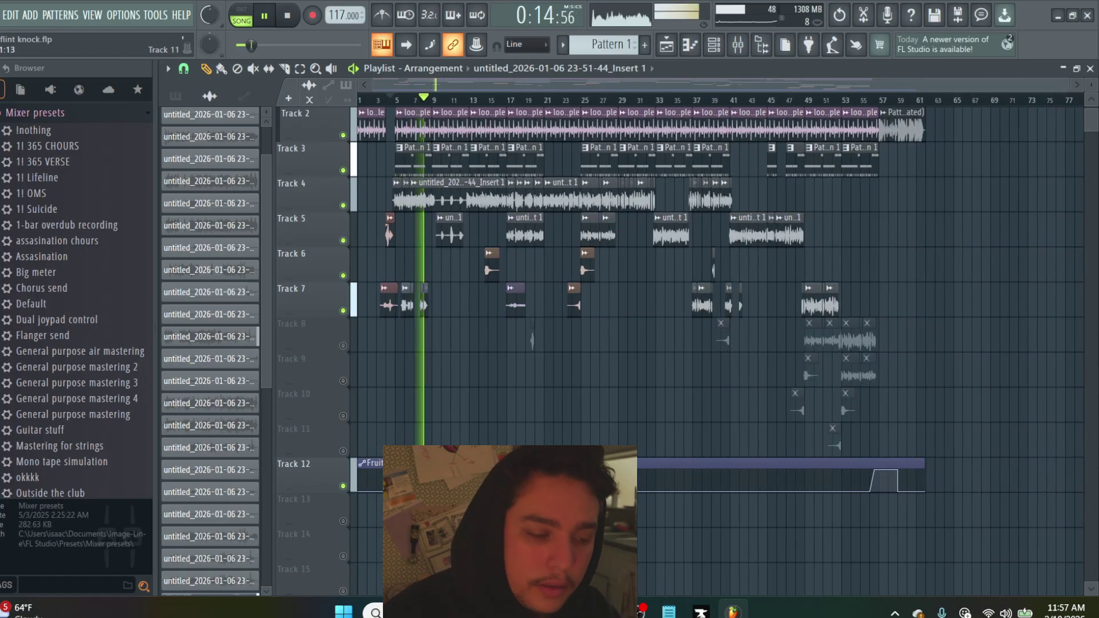
Check the audio levels in the OBS window and return to the FL Studio playlist
key(alt+Tab)
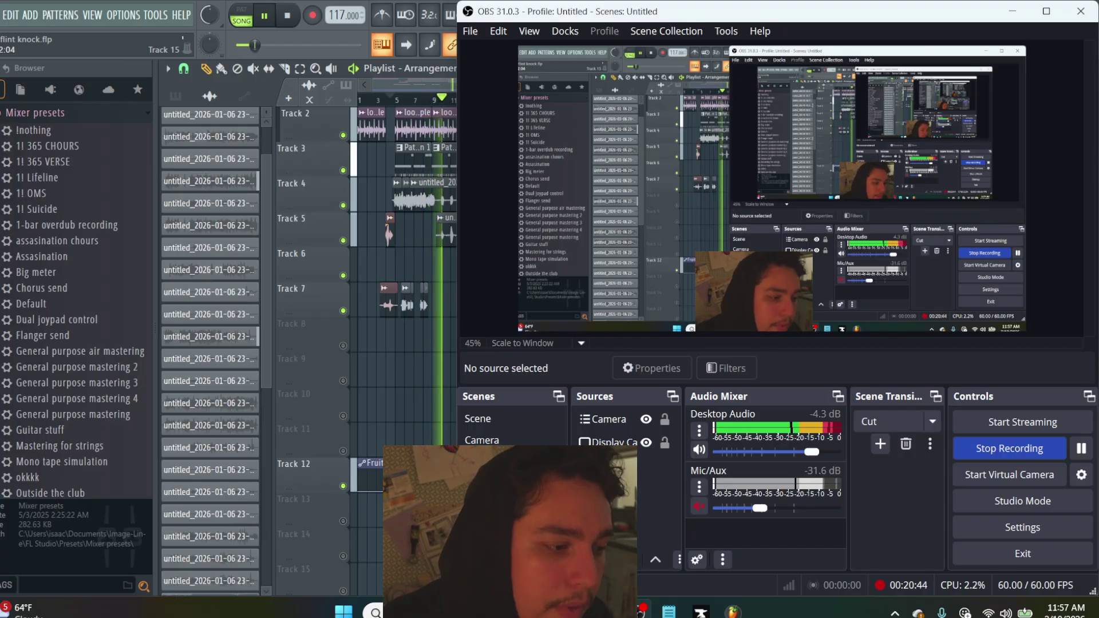
key(alt+Tab)
scroll(401, 297, up, 4)
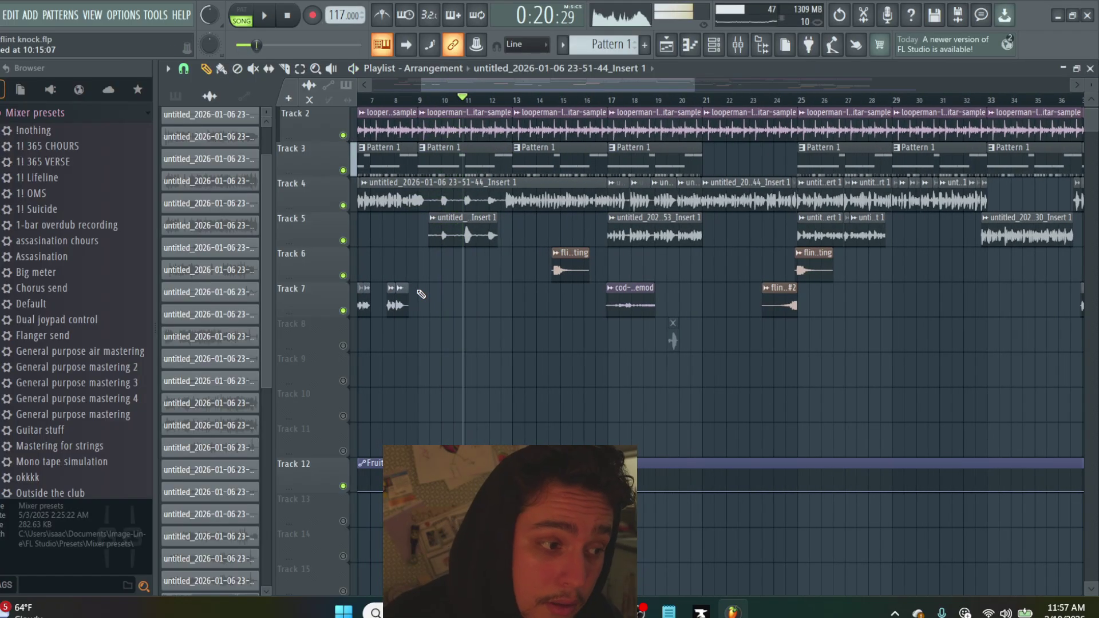
Restart the song playback from about bar 5 of the playlist
key(space)
key(space)
key(space)
click(482, 102)
scroll(537, 175, down, 4)
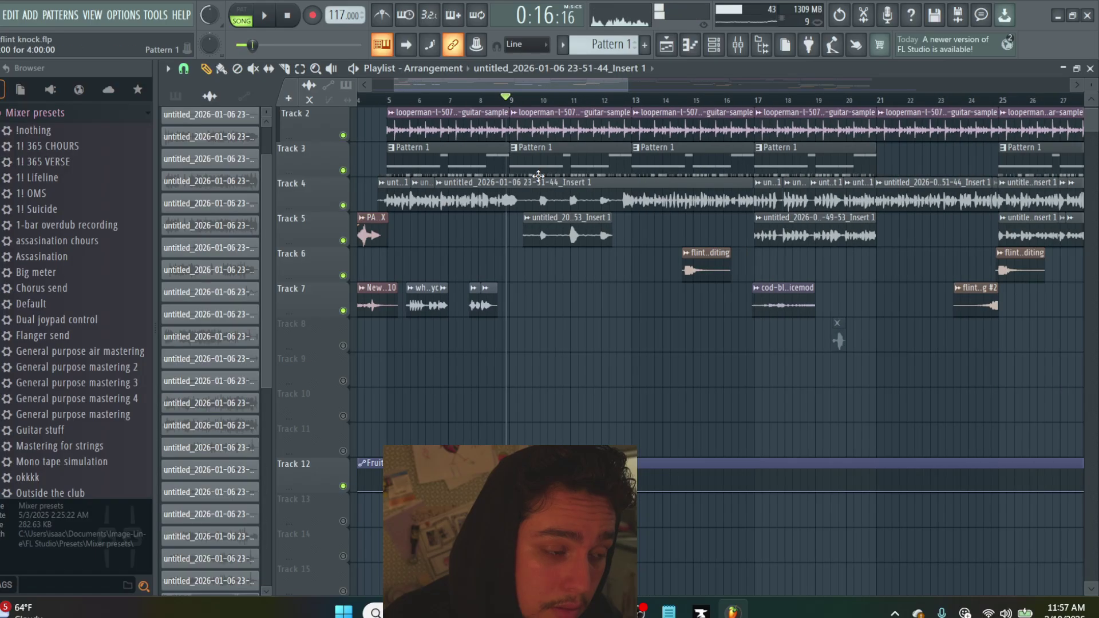
click(408, 103)
key(space)
scroll(495, 258, down, 5)
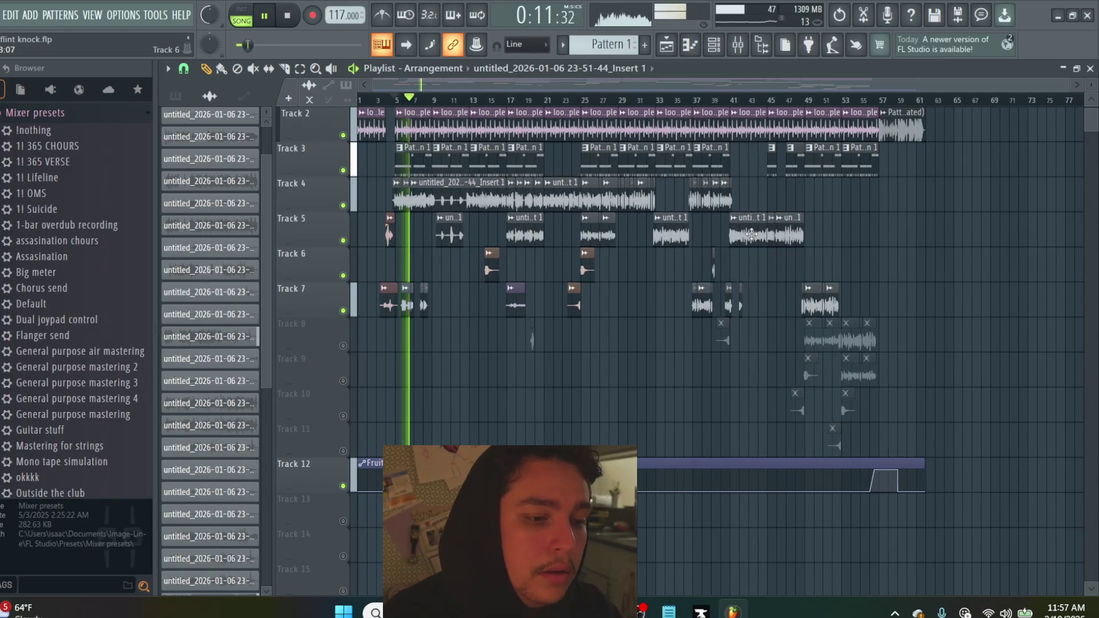
Compare the effect chains of Insert 3 and Insert 2 in the mixer during playback, and close the mixer
click(739, 46)
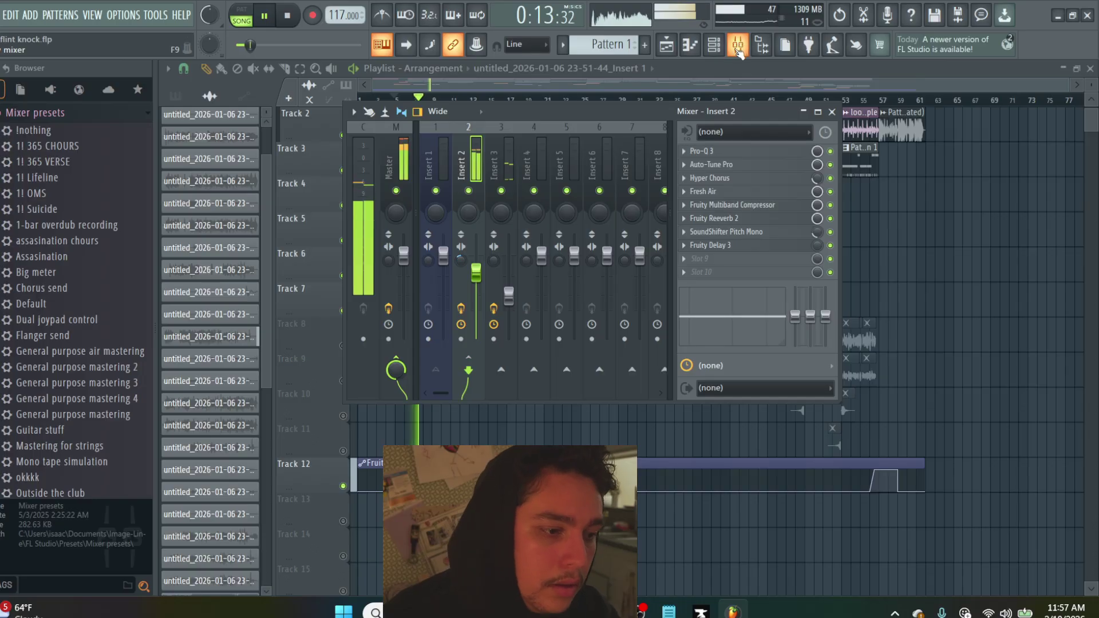
click(496, 166)
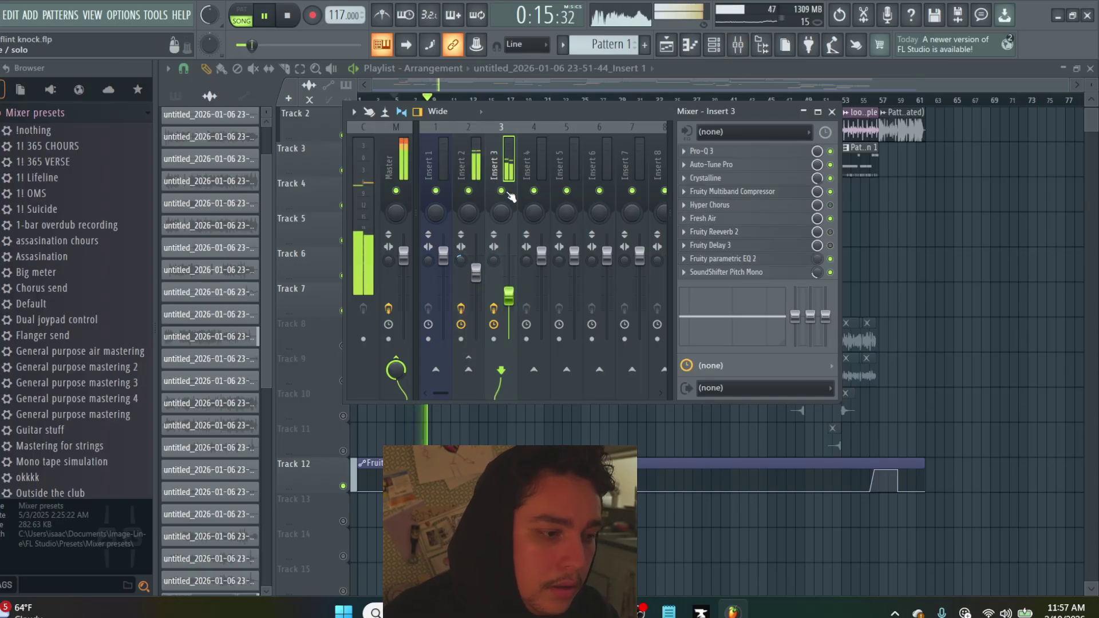
click(470, 169)
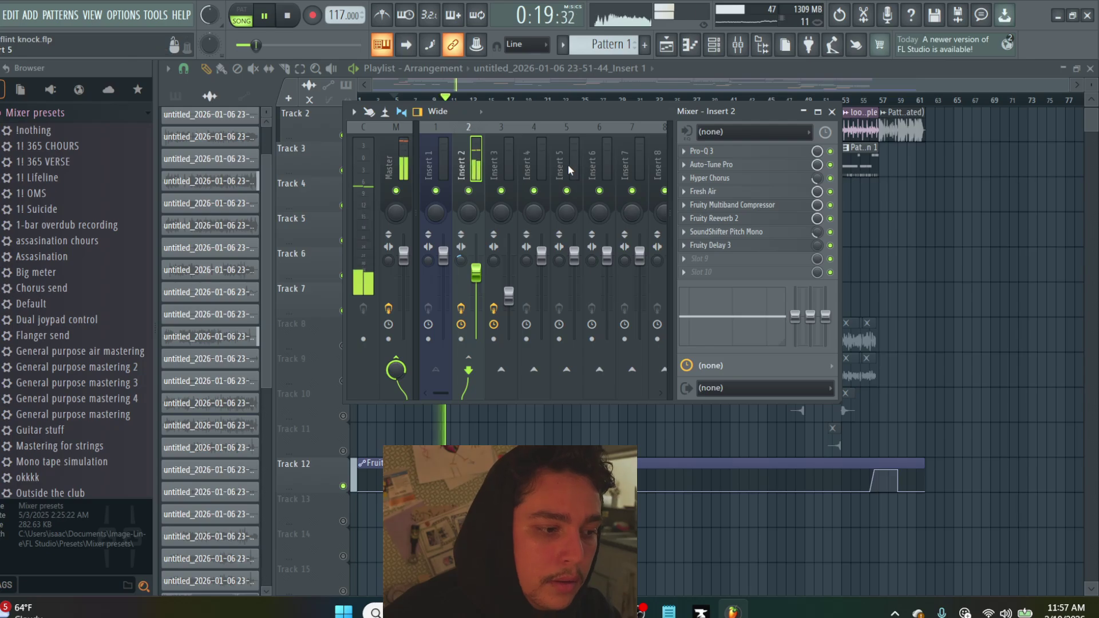
key(F9)
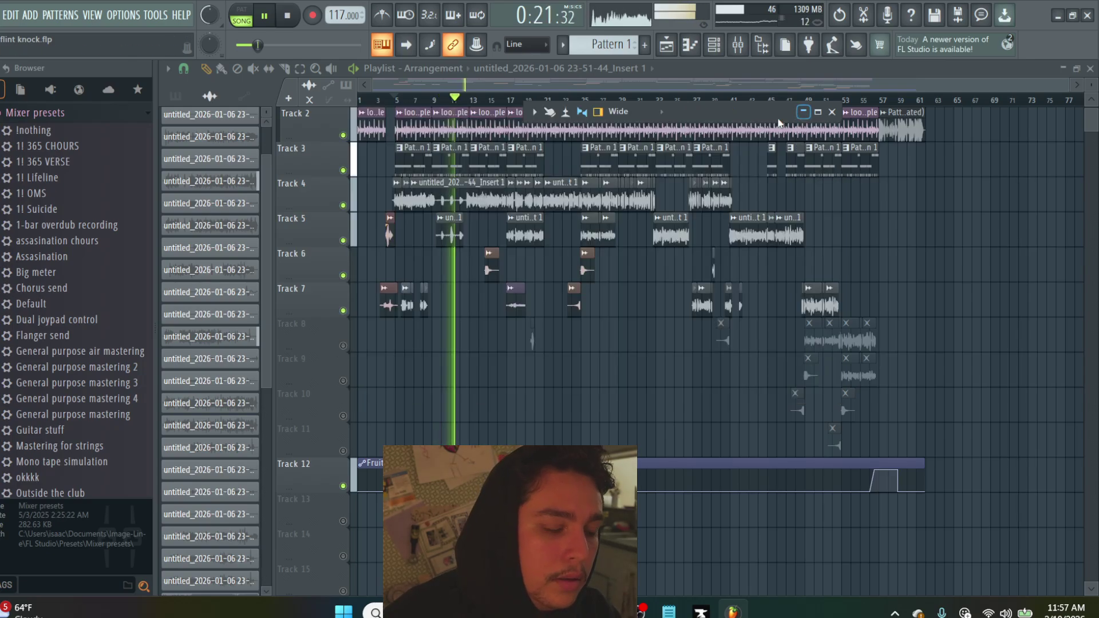
Select the Pattern 1 clip on Track 3, look at the channel rack's audio channels and close it
scroll(476, 229, up, 3)
right_click(475, 150)
click(503, 144)
scroll(543, 175, down, 3)
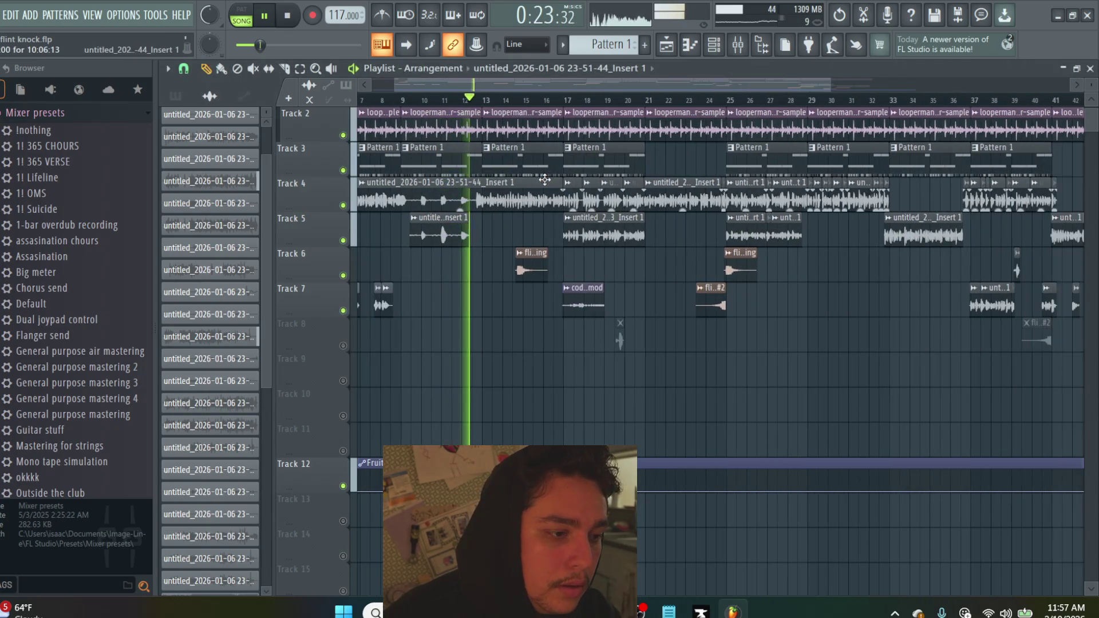
click(522, 160)
click(713, 45)
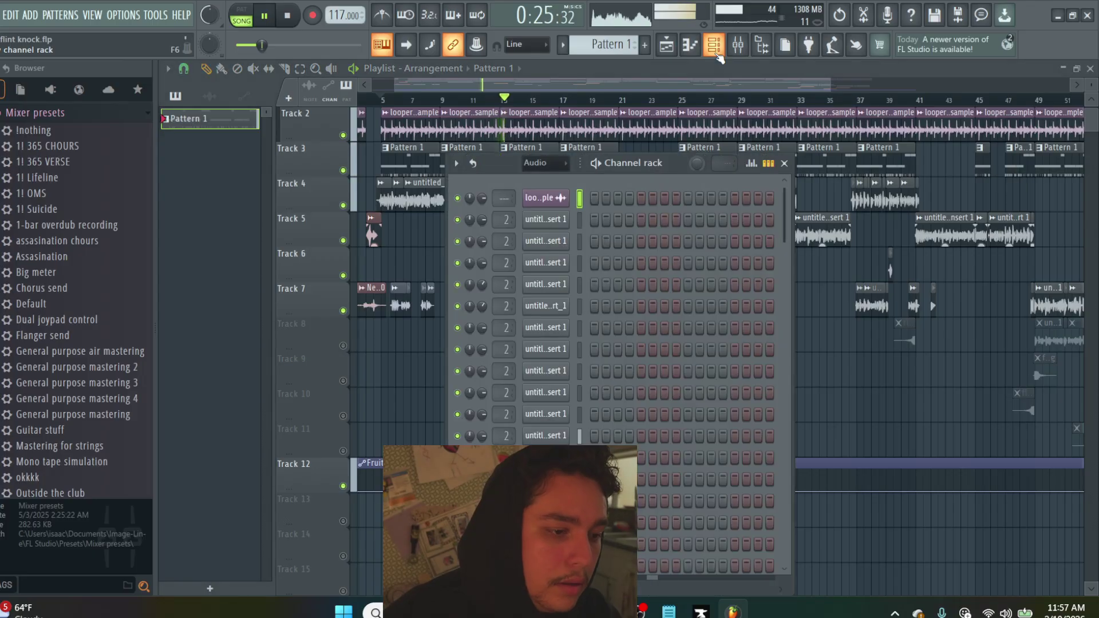
click(784, 164)
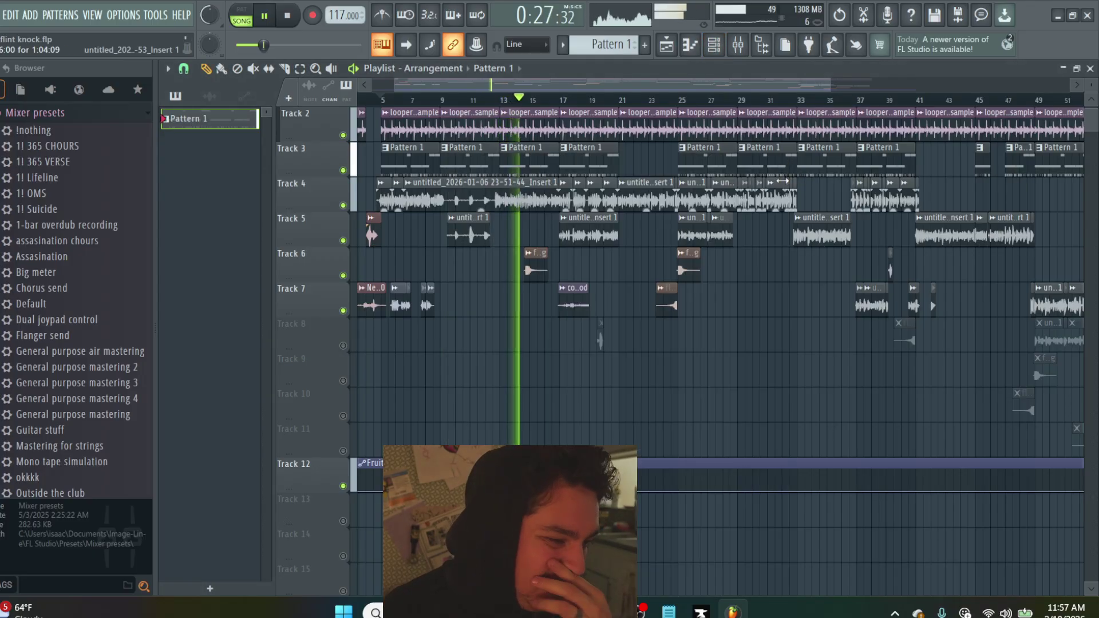
Listen through the arrangement to about bar 28, examining the clips on Tracks 2 to 7
scroll(535, 319, up, 1)
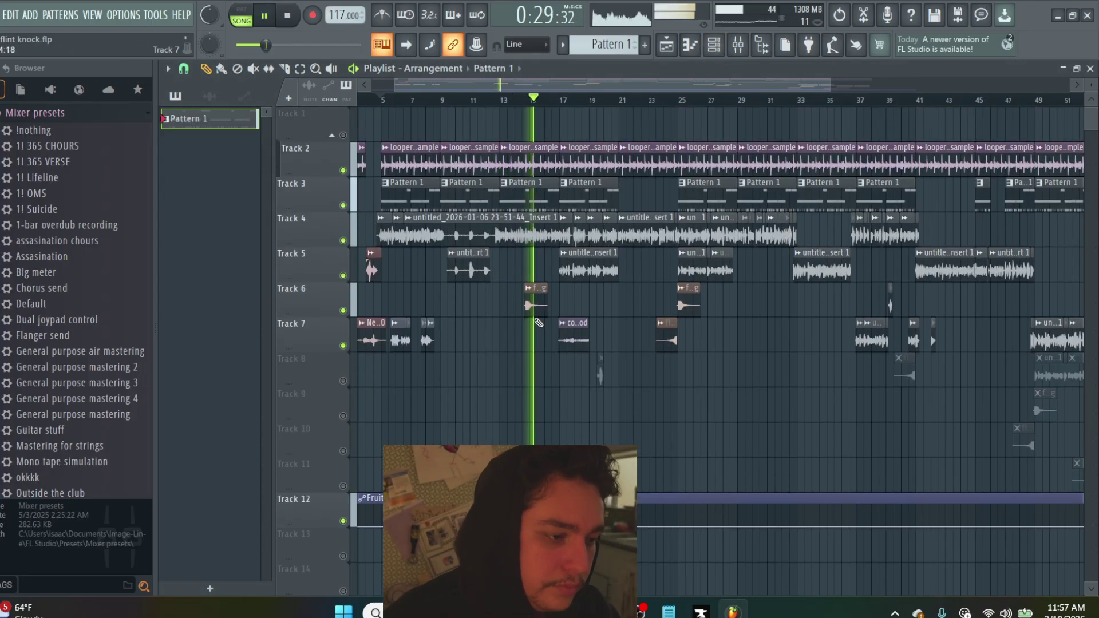
scroll(687, 373, up, 2)
scroll(576, 376, down, 3)
scroll(576, 375, down, 2)
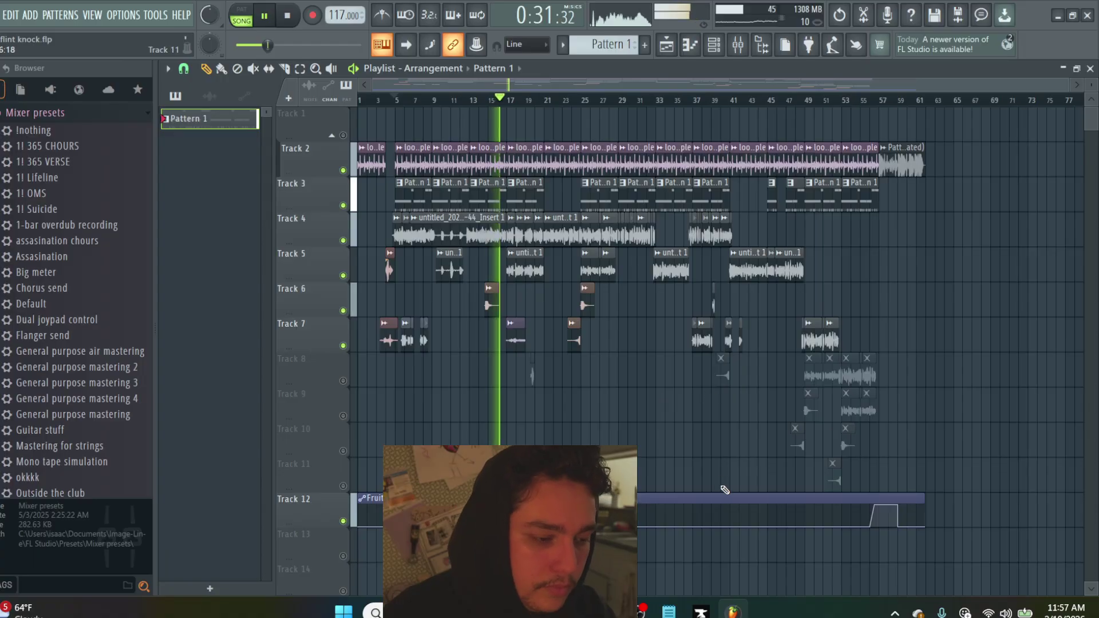
scroll(685, 486, up, 3)
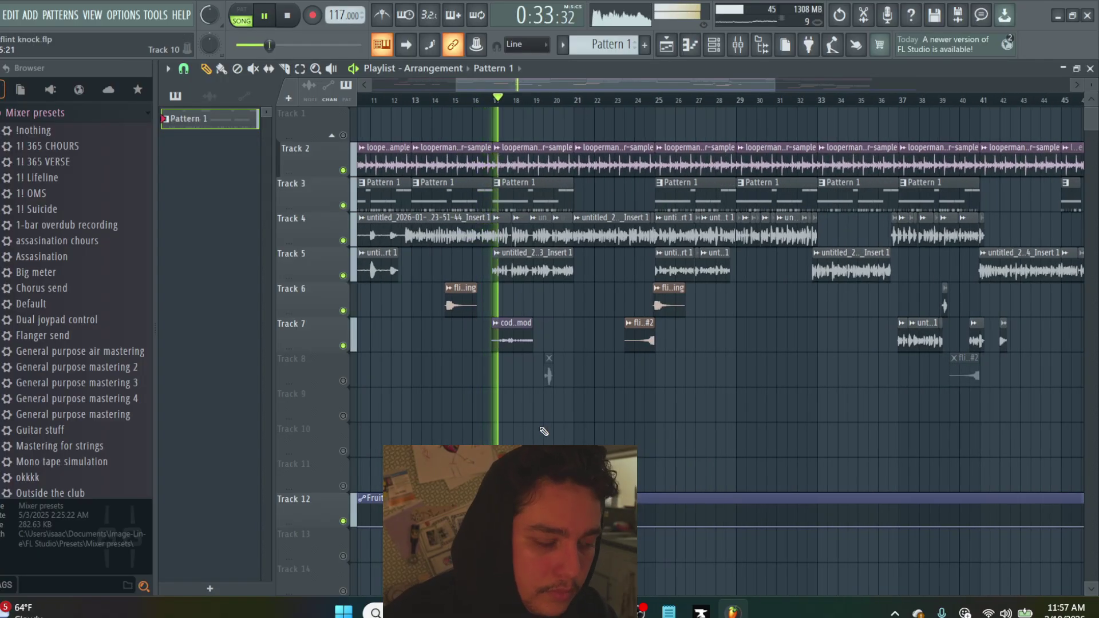
scroll(641, 373, up, 2)
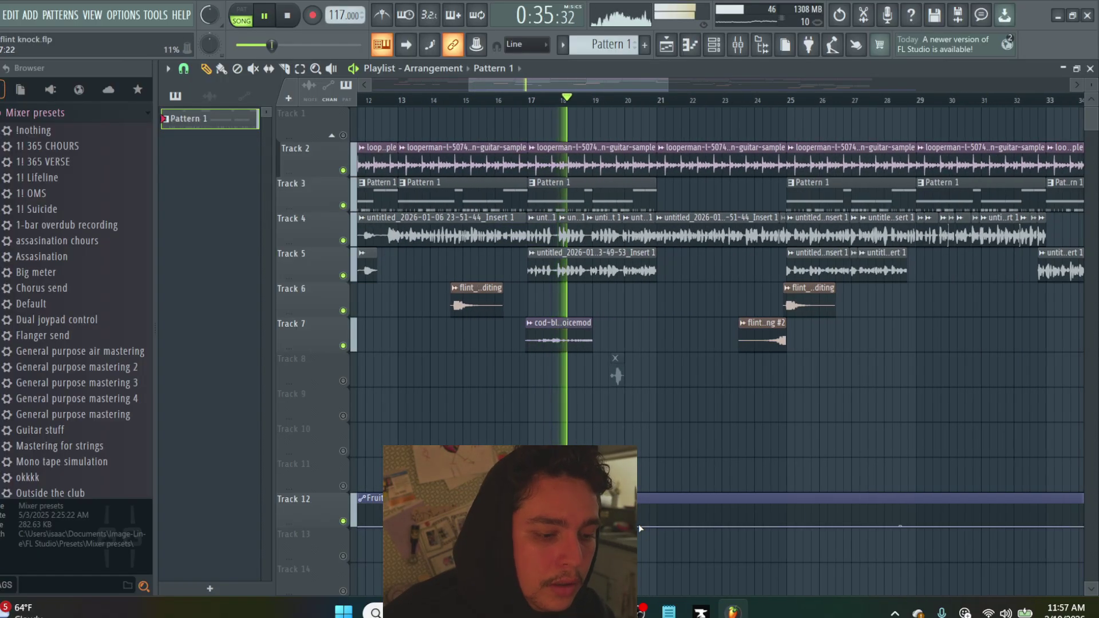
scroll(630, 409, down, 2)
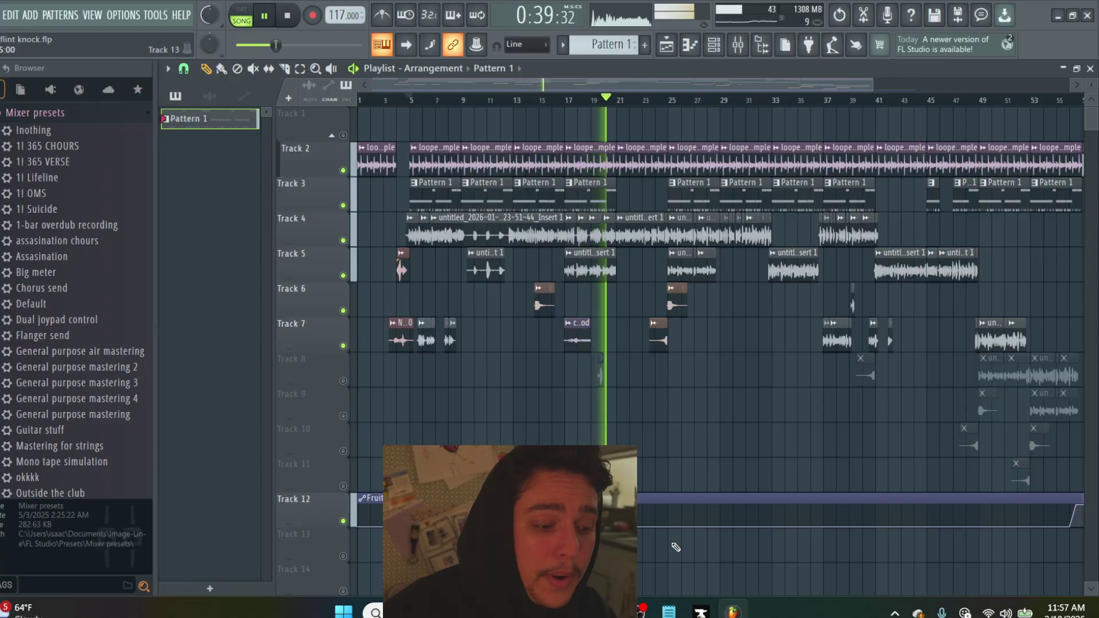
mouse_move(640, 612)
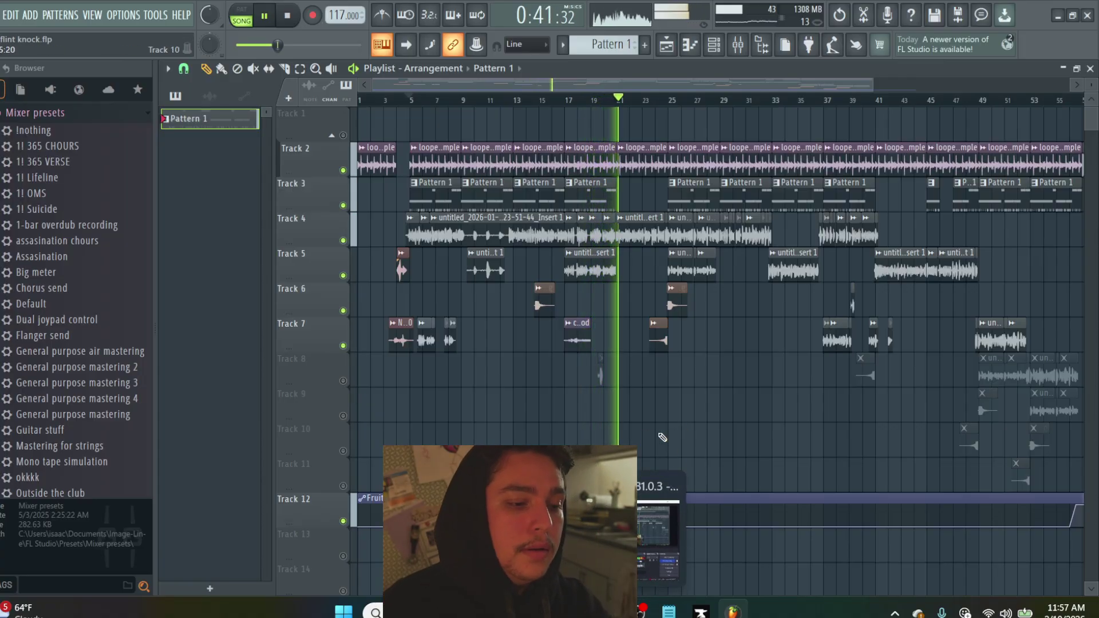
scroll(631, 410, up, 2)
scroll(631, 410, down, 2)
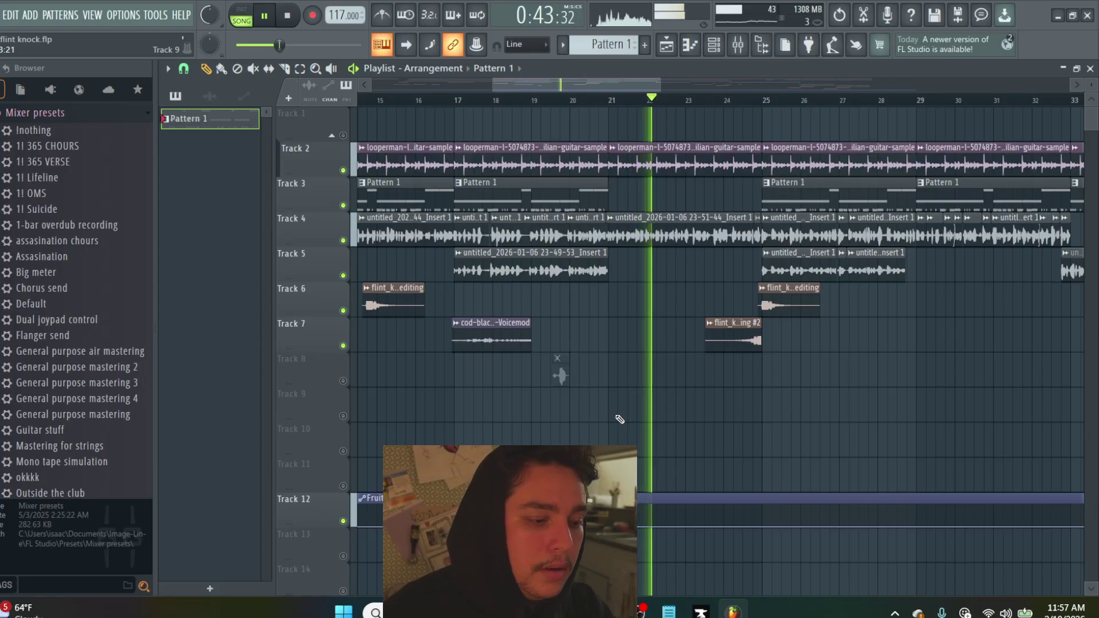
scroll(574, 406, up, 1)
scroll(578, 412, down, 2)
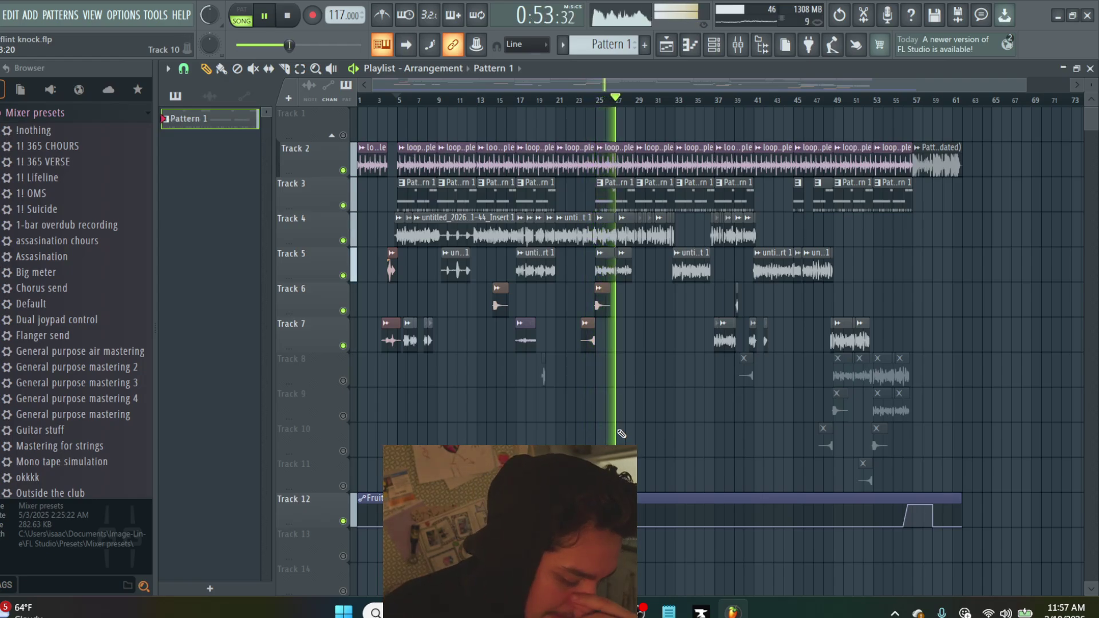
scroll(618, 400, up, 2)
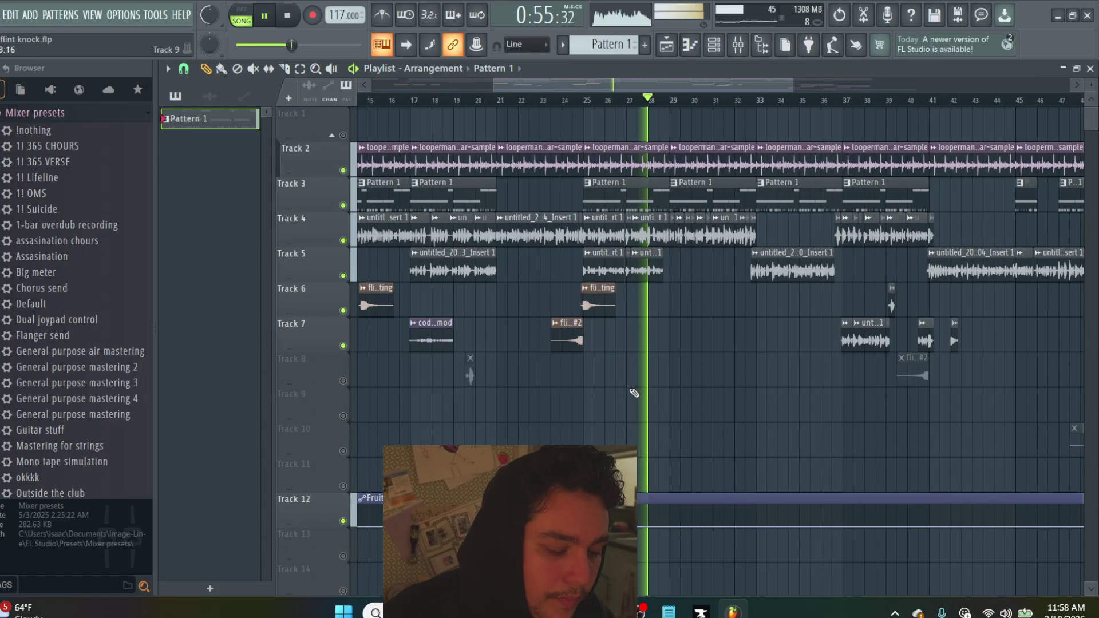
Stop the song playback and switch OBS to the full-frame camera view
key(space)
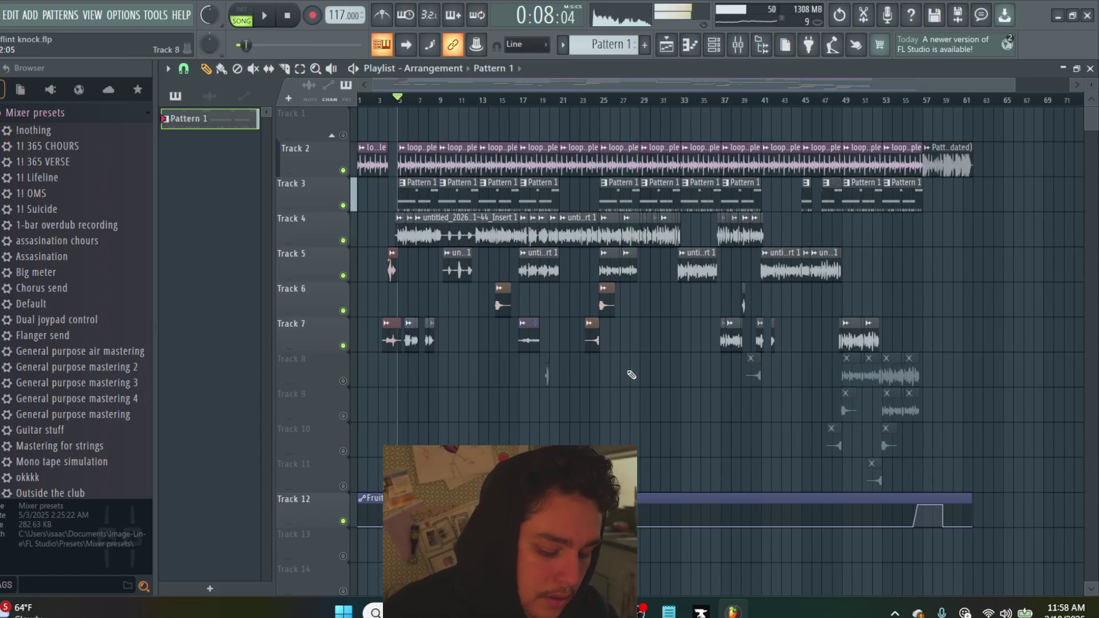
click(641, 609)
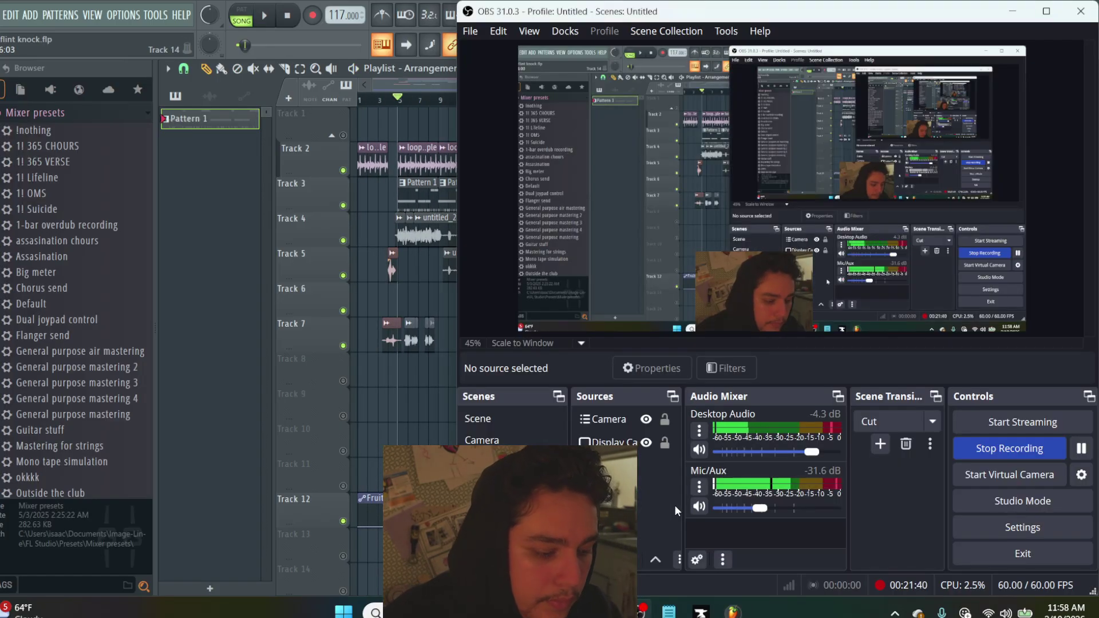
click(623, 440)
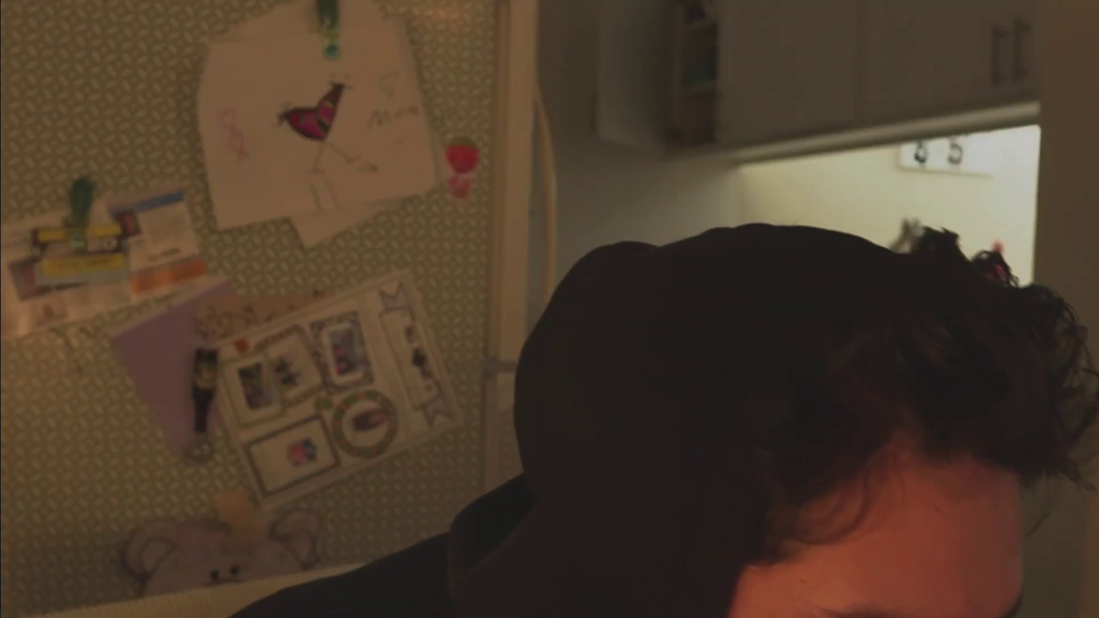